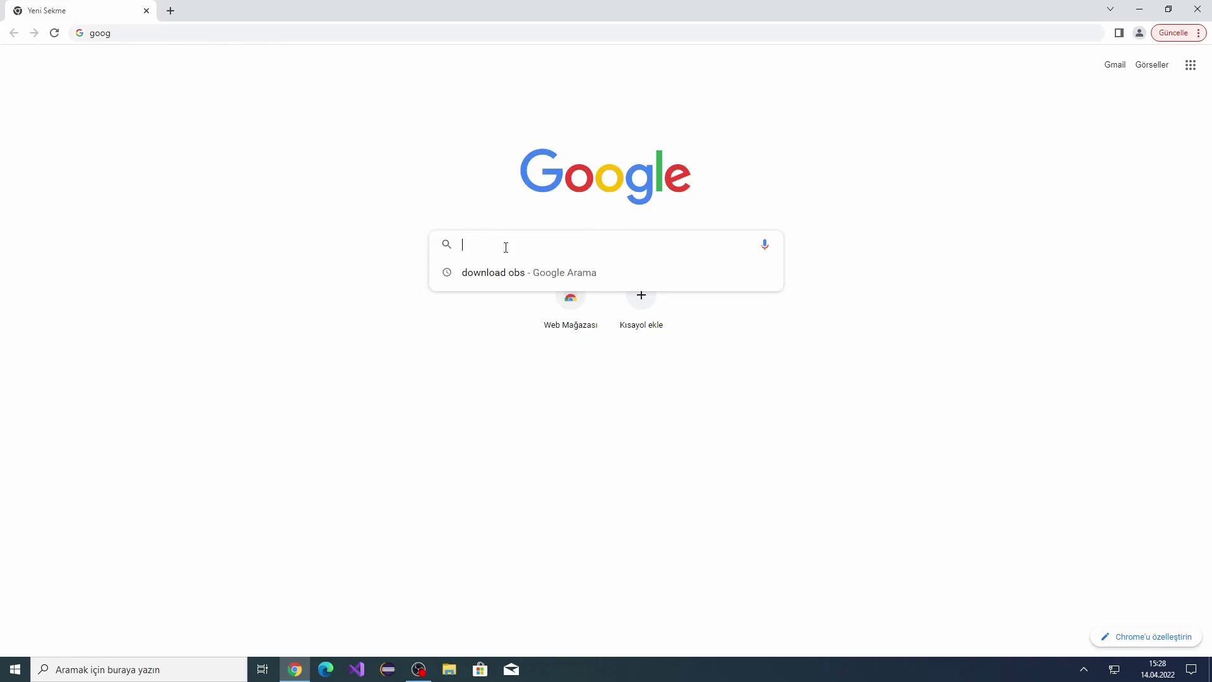
Search for mendeley and open the official Mendeley website, accepting its cookies.
type("mendel")
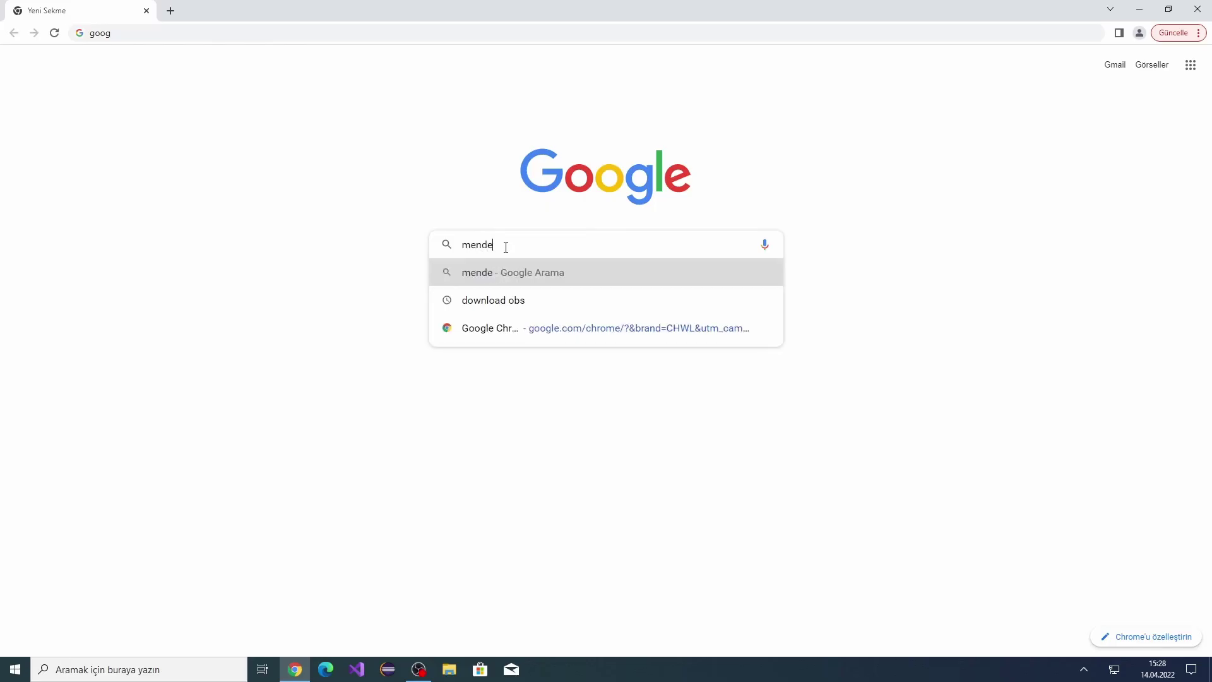
type("ey")
key("Return")
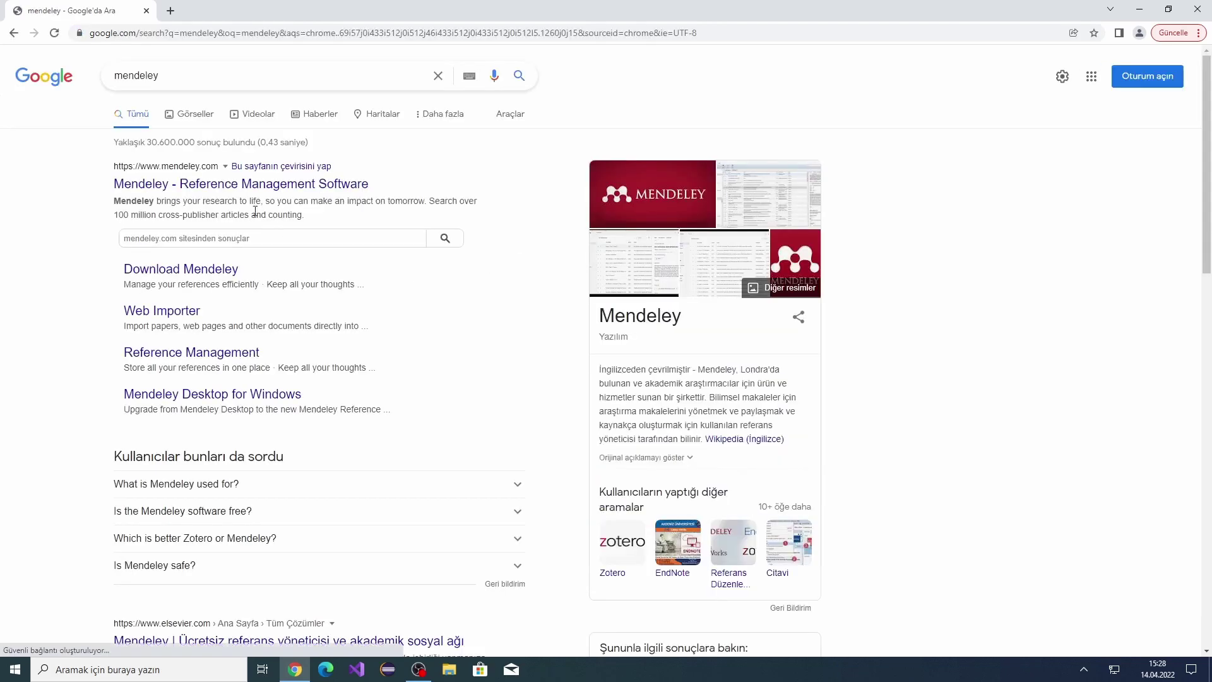
left_click(243, 190)
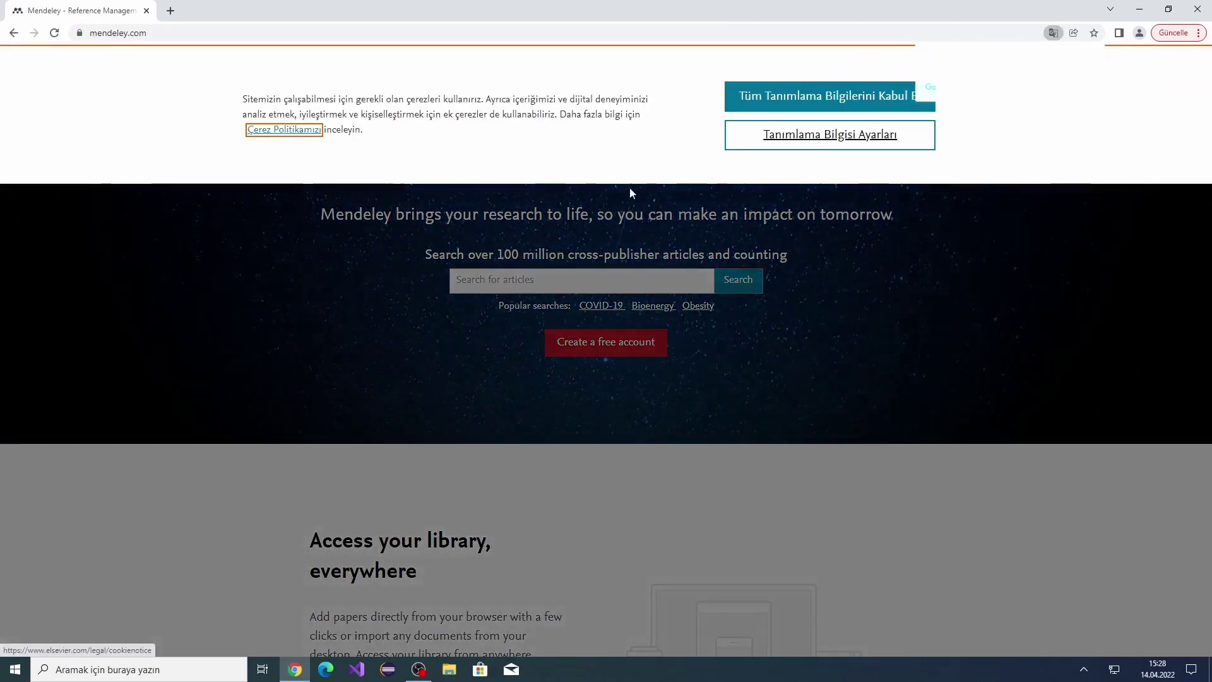
left_click(827, 96)
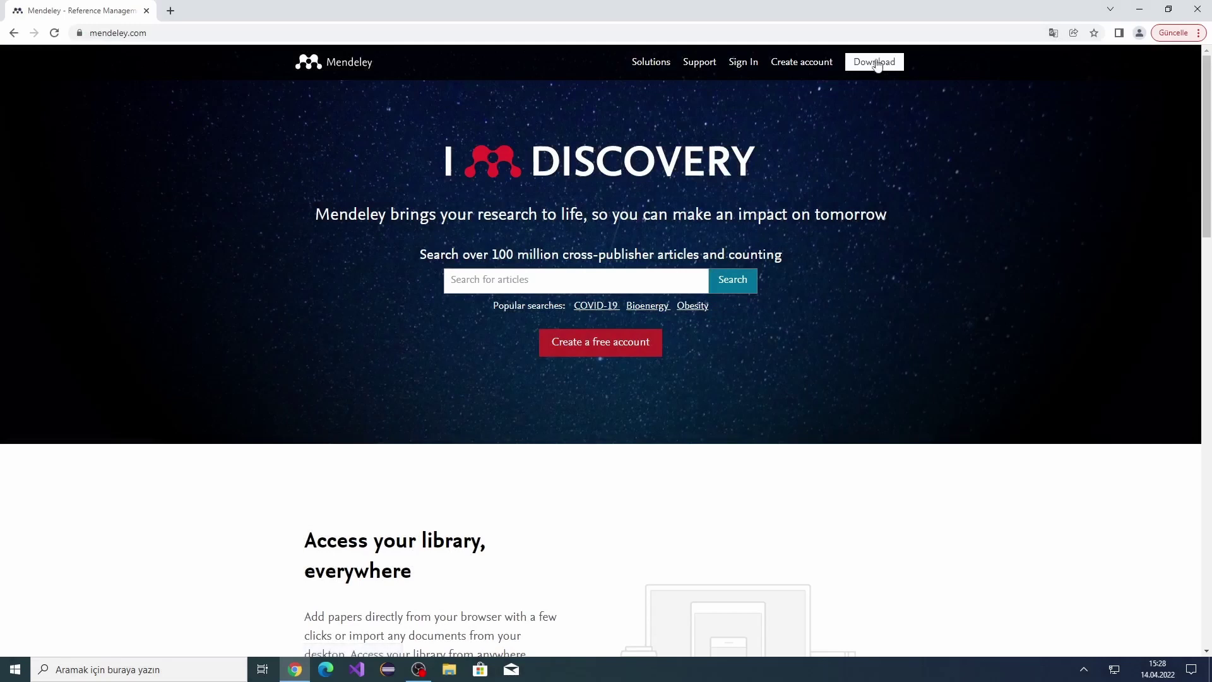
Download the Mendeley Reference Manager installer for Windows and run it.
left_click(878, 63)
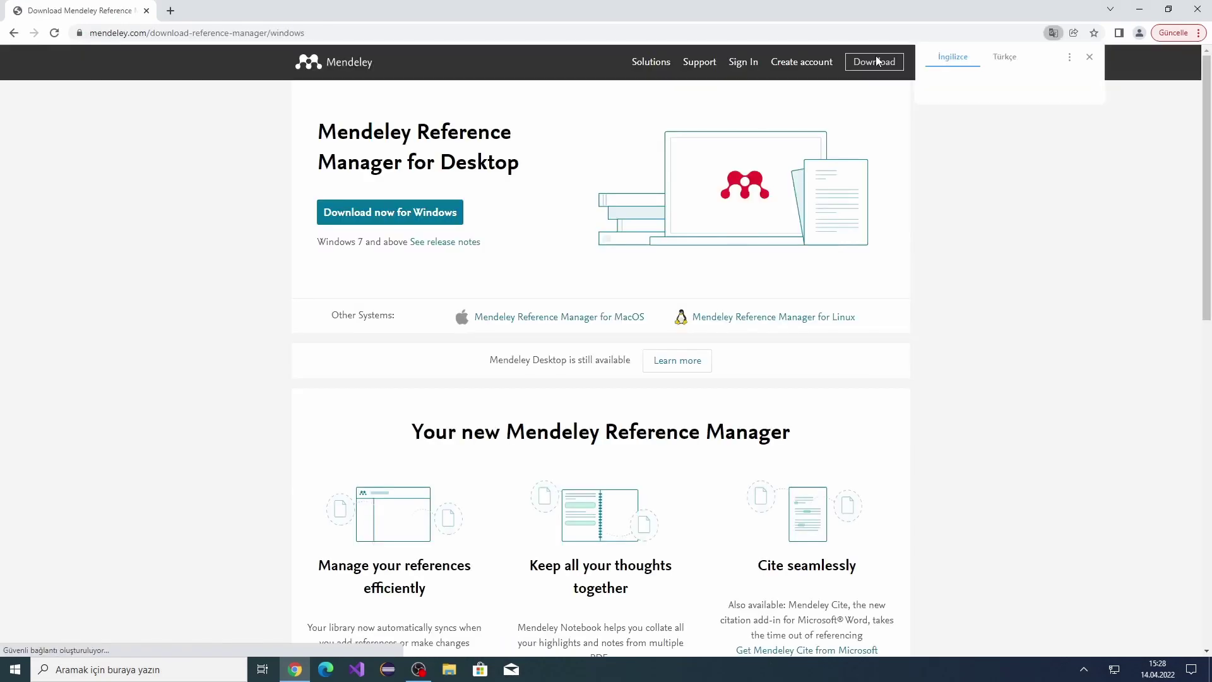
left_click(404, 214)
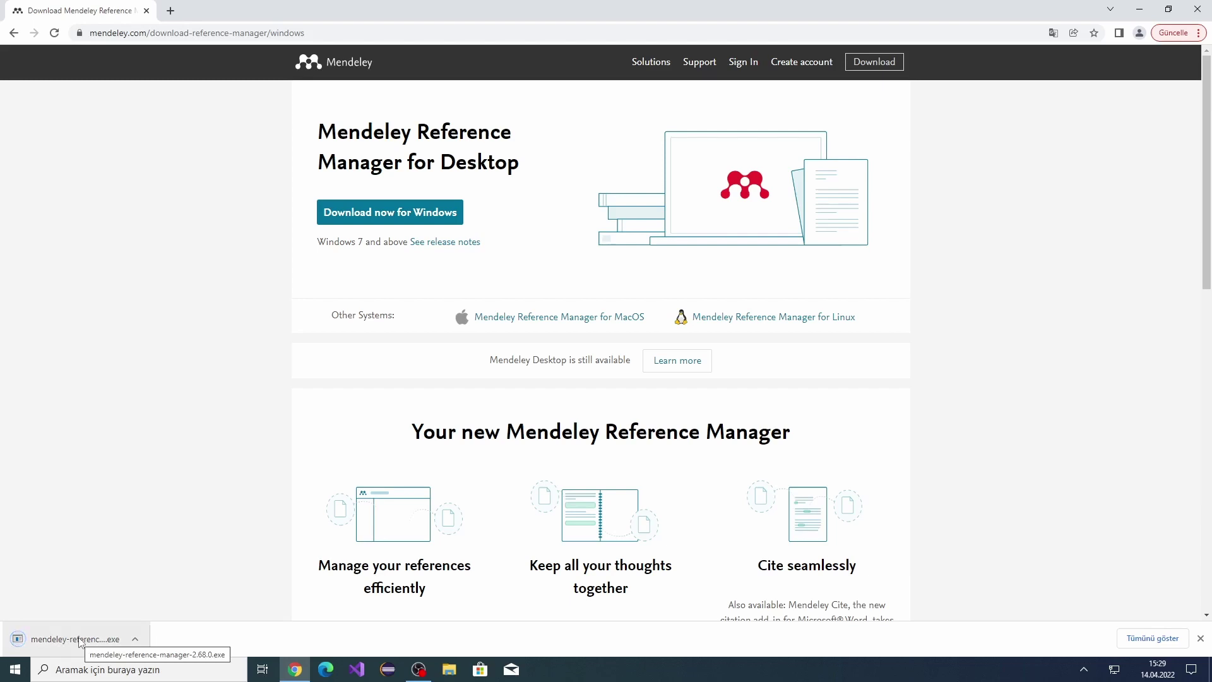
left_click(80, 642)
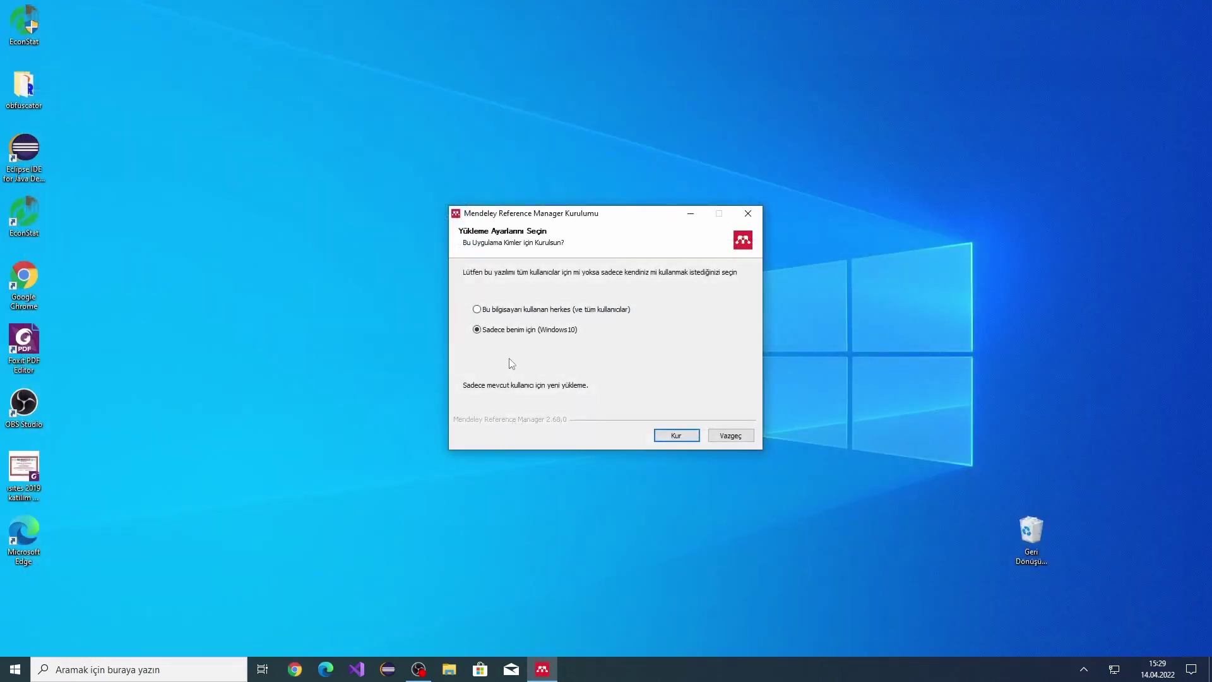
Install Mendeley Reference Manager just for the current user and view its empty library.
left_click(677, 436)
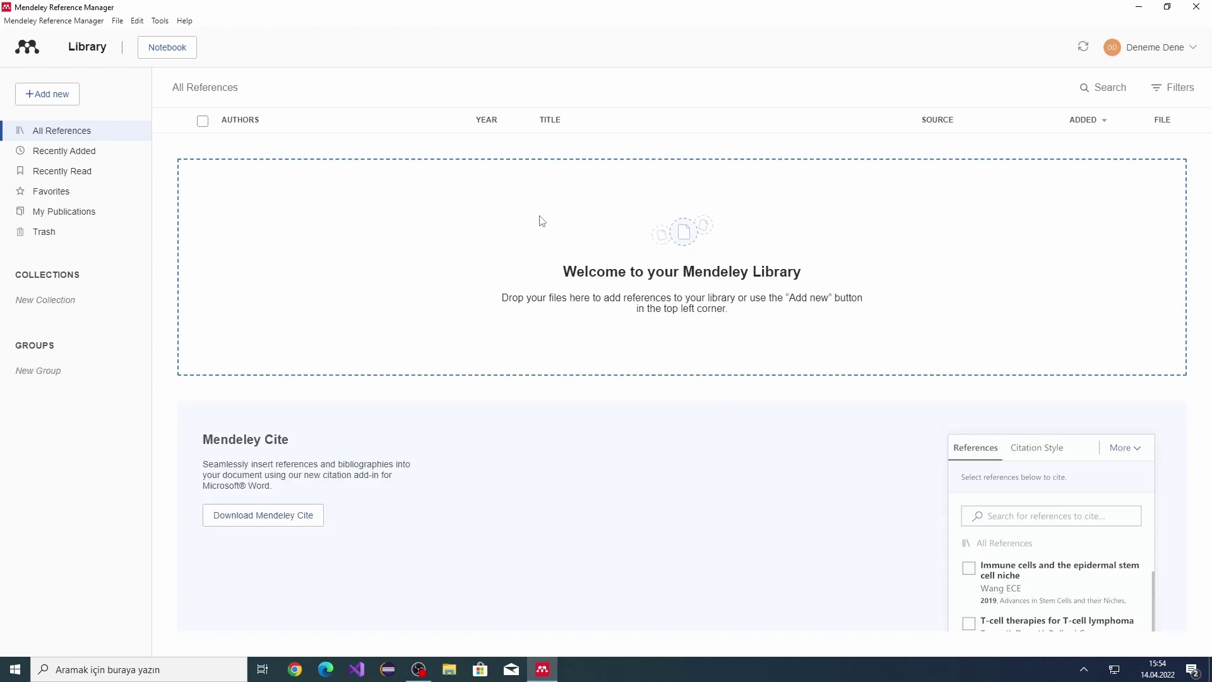
left_click(80, 130)
left_click(296, 669)
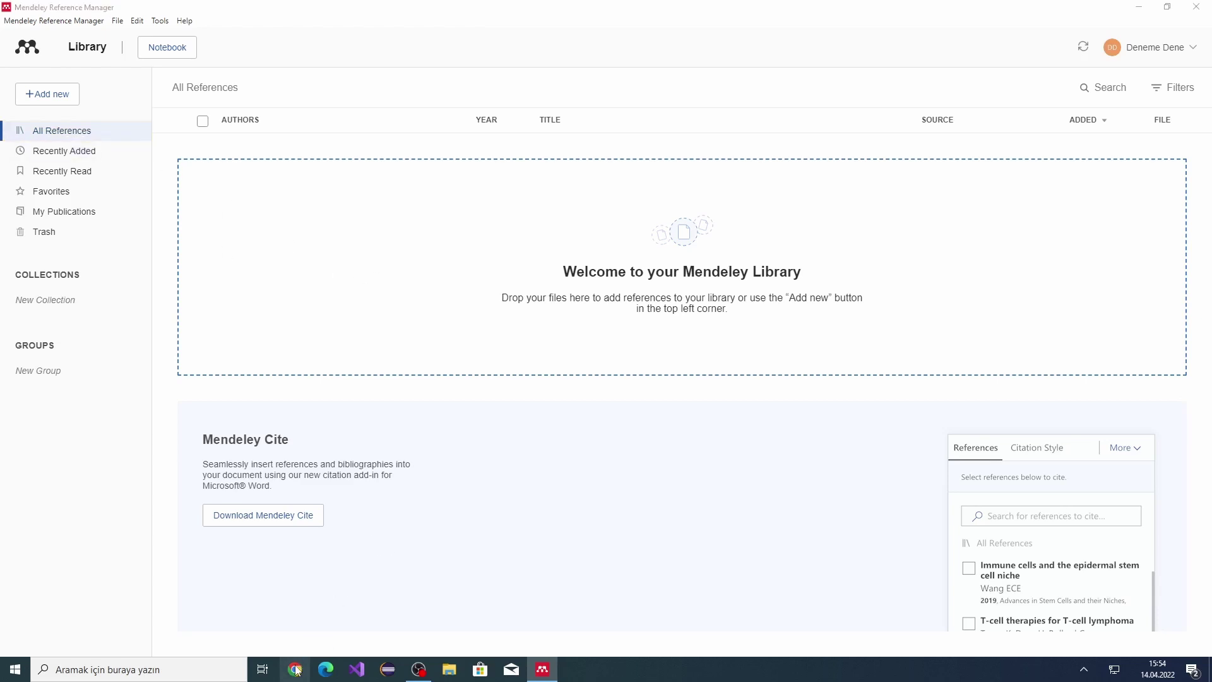
Open Google Scholar and search for machine learning.
type("scholar google")
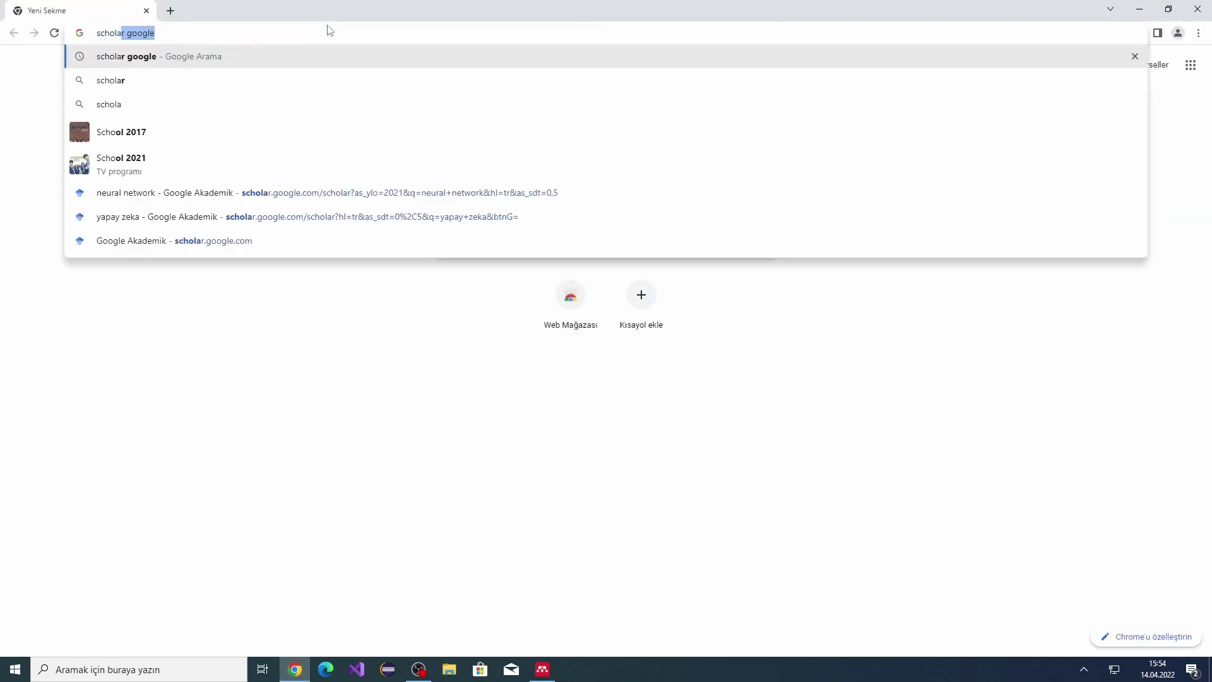
key("Return")
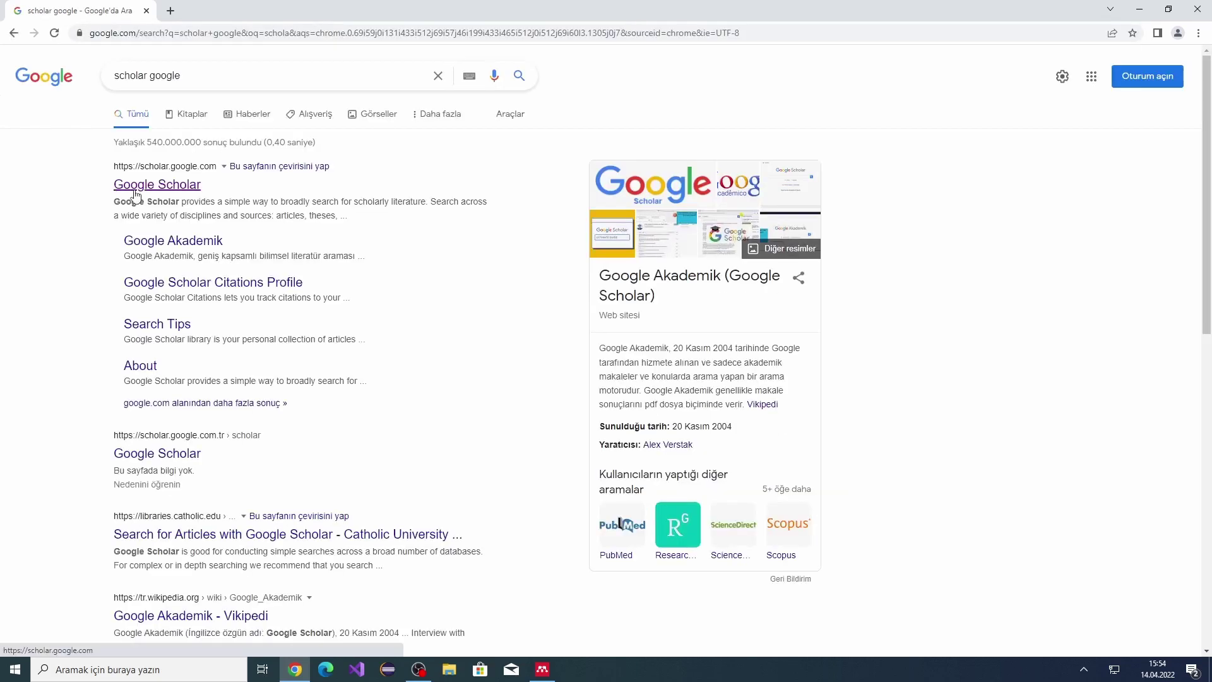
left_click(133, 188)
type("mac")
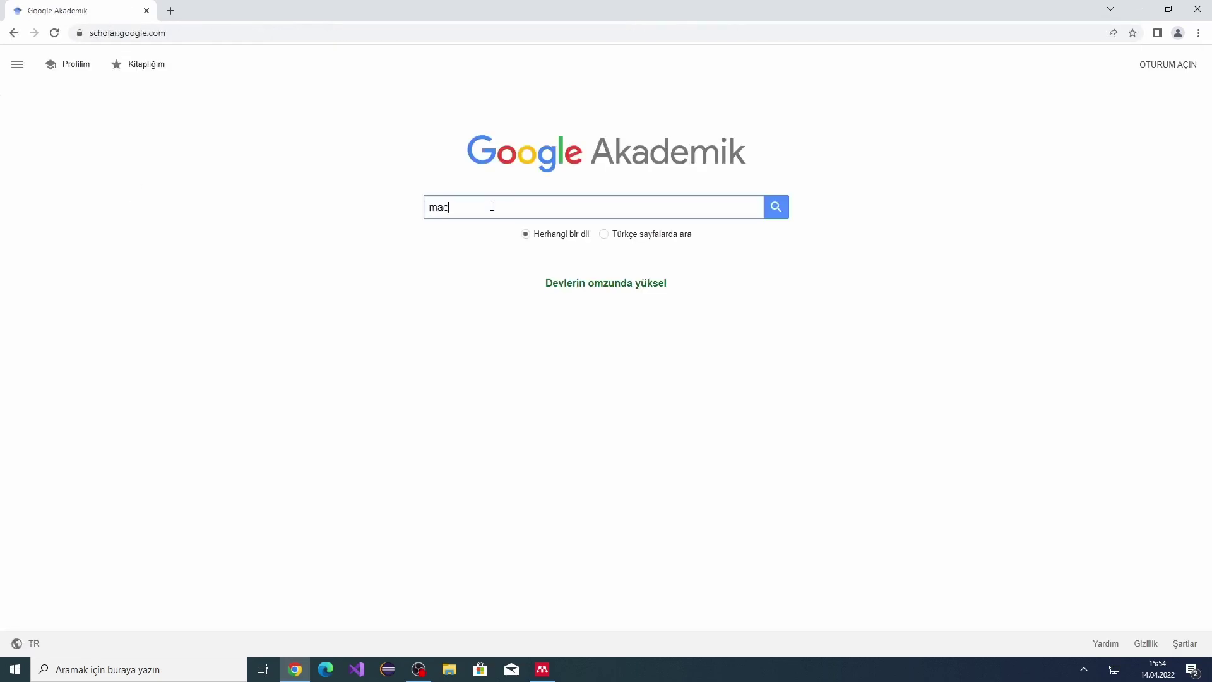
type("hine")
key("Down")
key("Return")
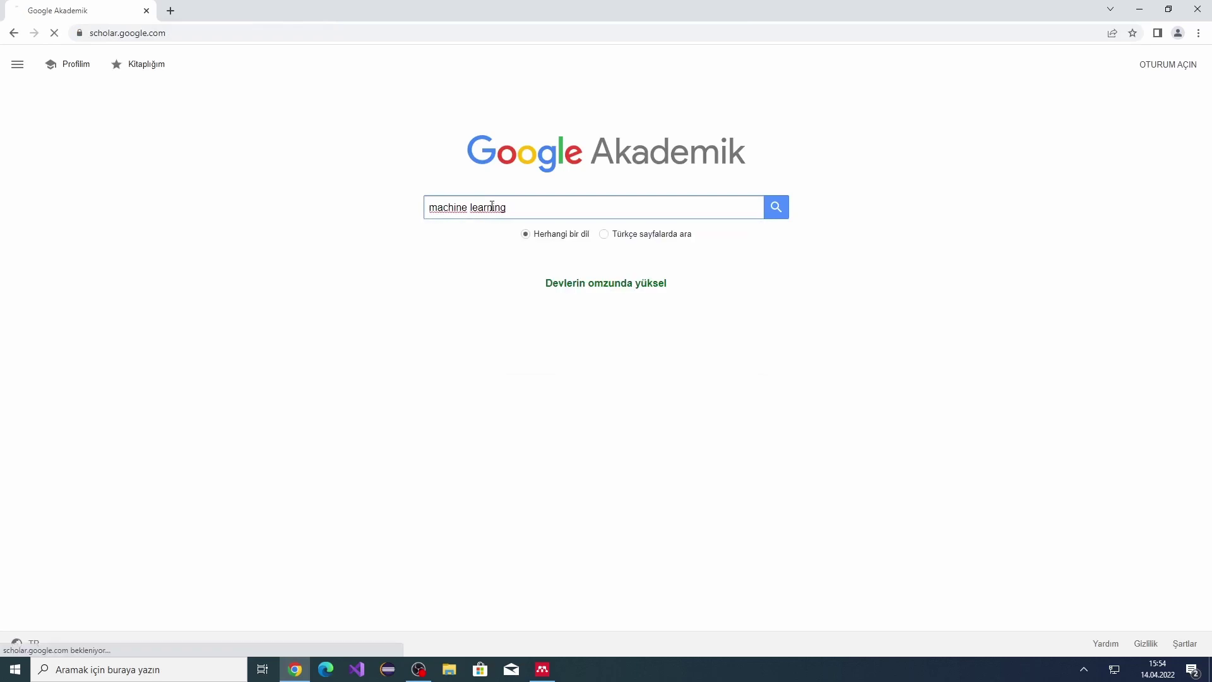
scroll(499, 244, "down", 1)
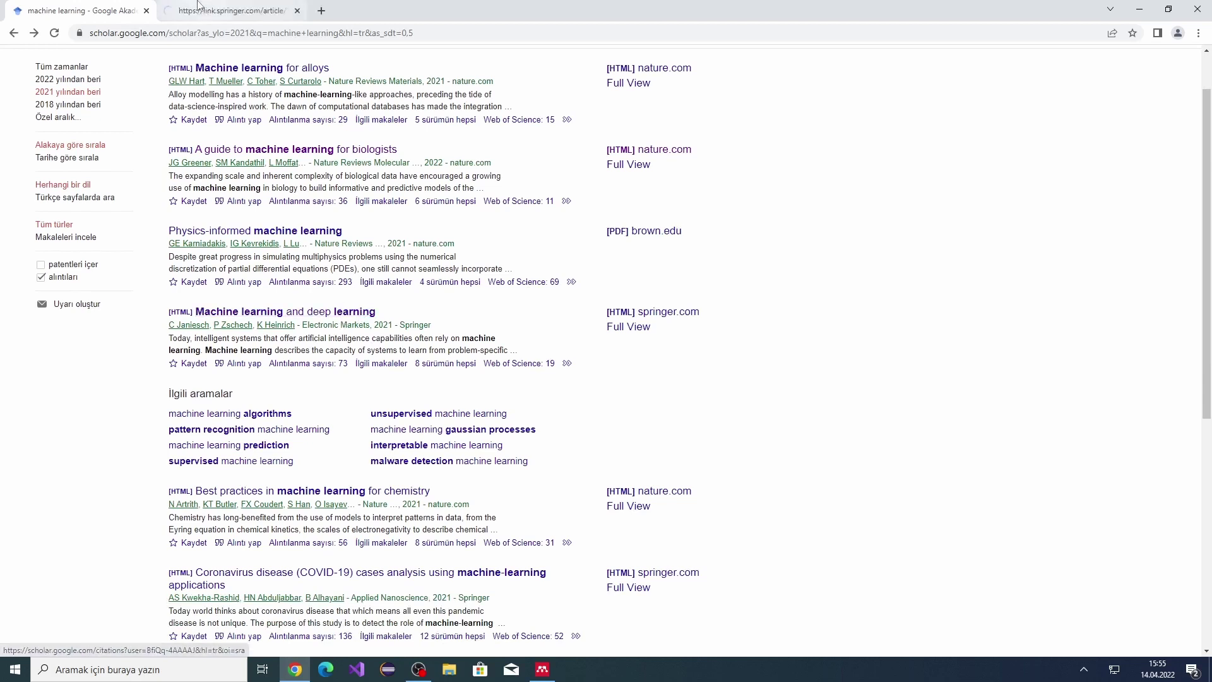
On the Springer 'Machine learning and deep learning' article, accept cookies and select its DOI.
left_click(190, 10)
scroll(480, 349, "down", 1)
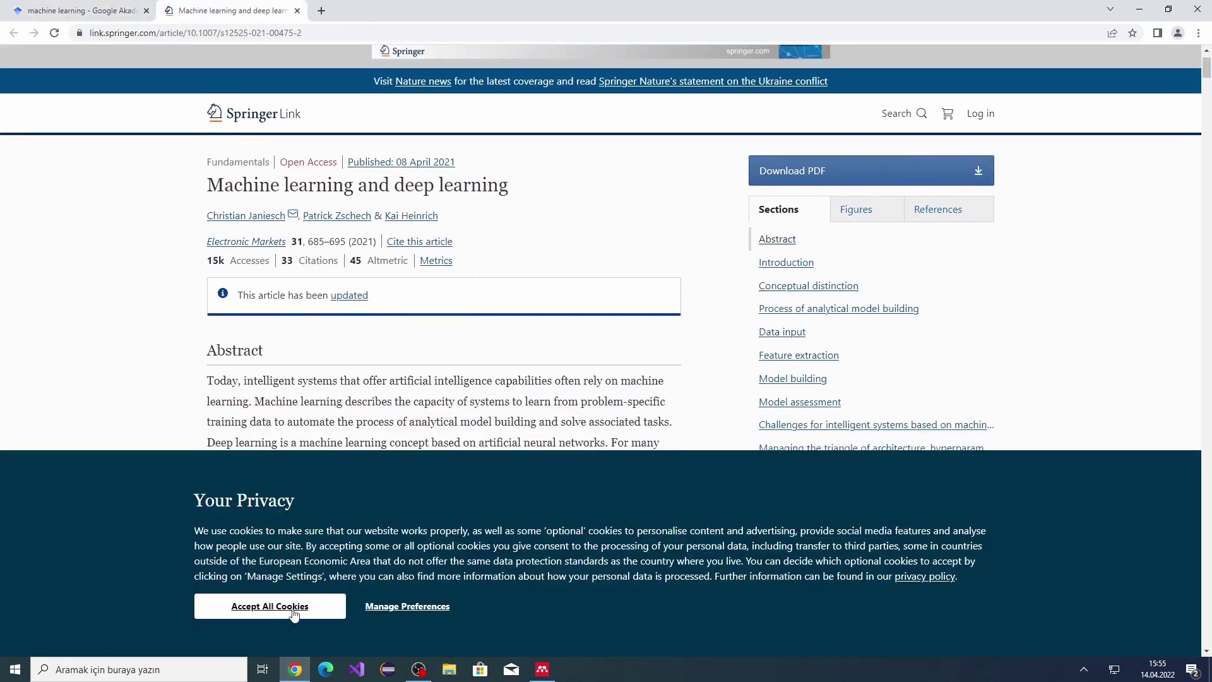
left_click(282, 608)
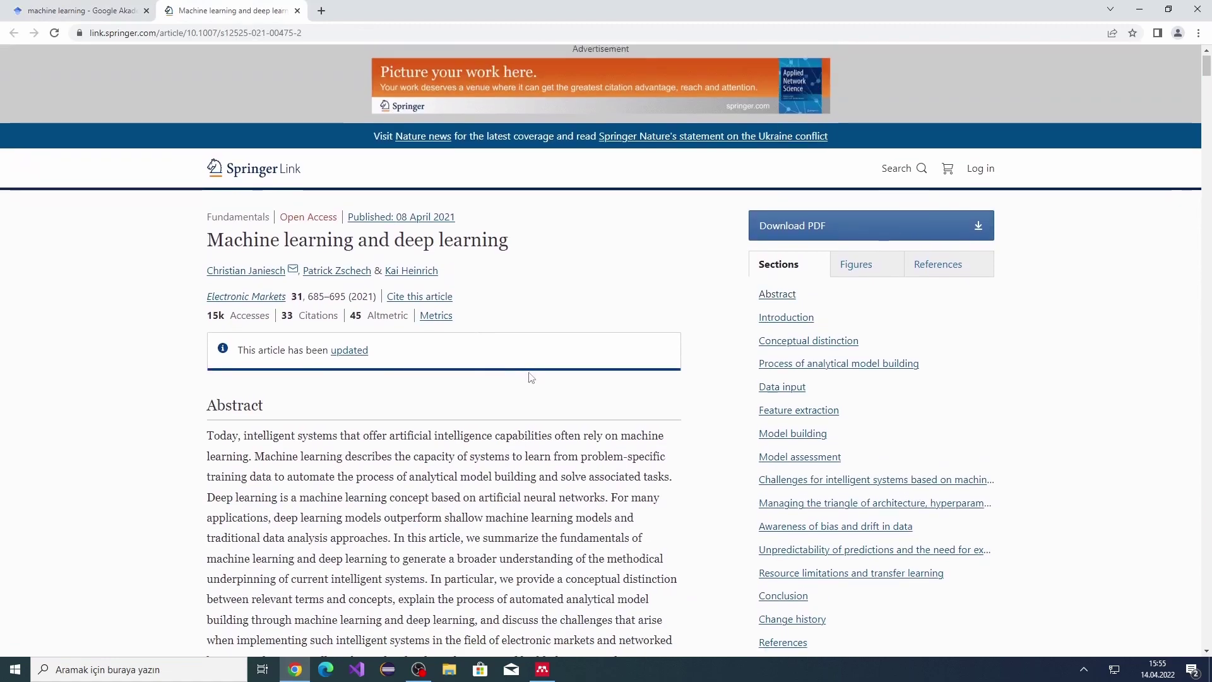
scroll(523, 392, "down", 6)
scroll(530, 368, "down", 4)
scroll(530, 368, "down", 6)
scroll(530, 369, "down", 6)
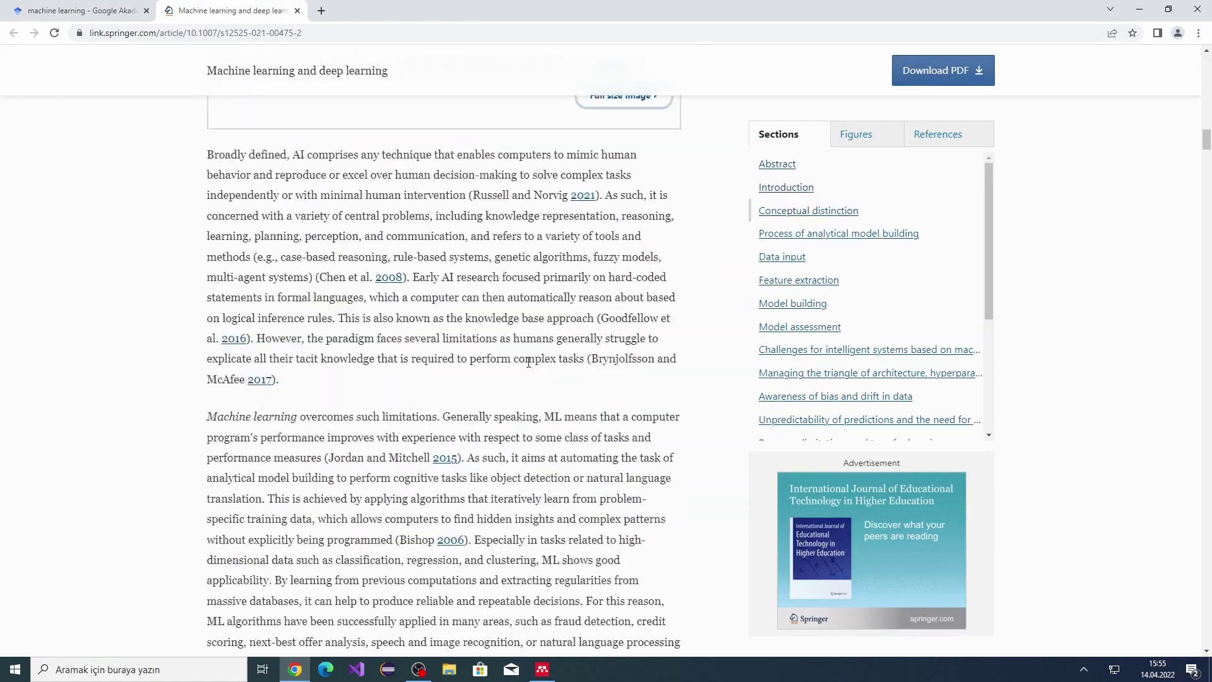
scroll(758, 379, "down", 6)
scroll(1080, 387, "down", 6)
left_click_drag(1205, 203, 1198, 598)
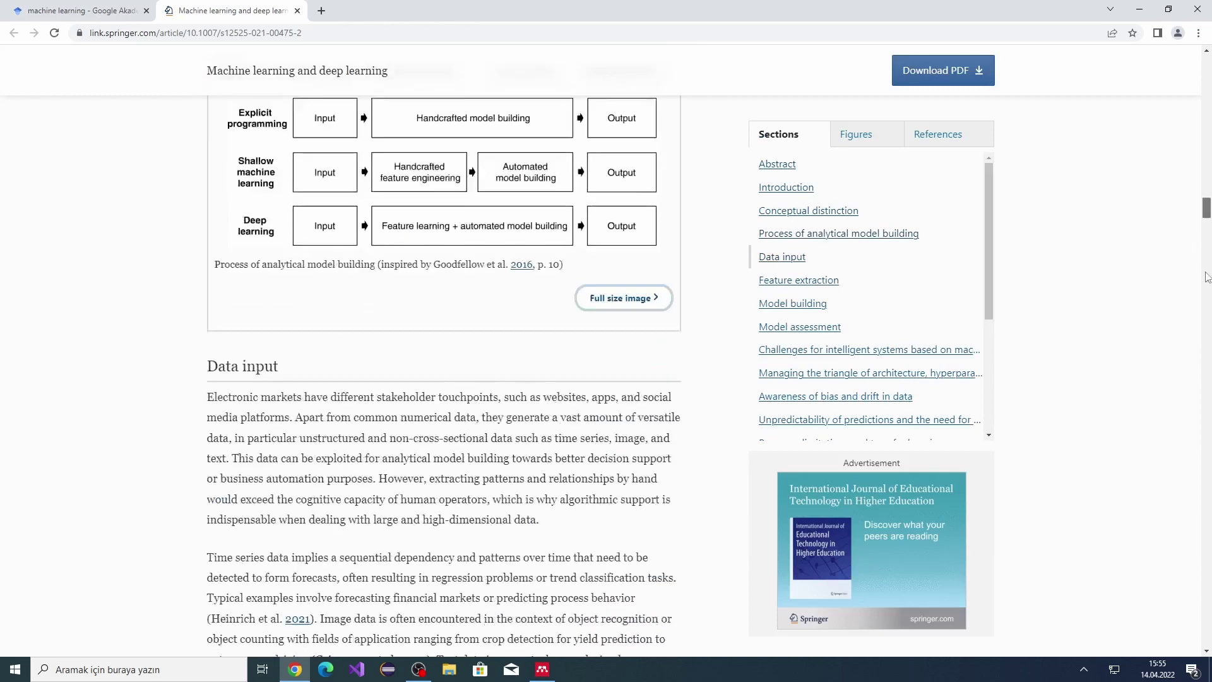
scroll(1198, 598, "down", 6)
scroll(1198, 599, "down", 4)
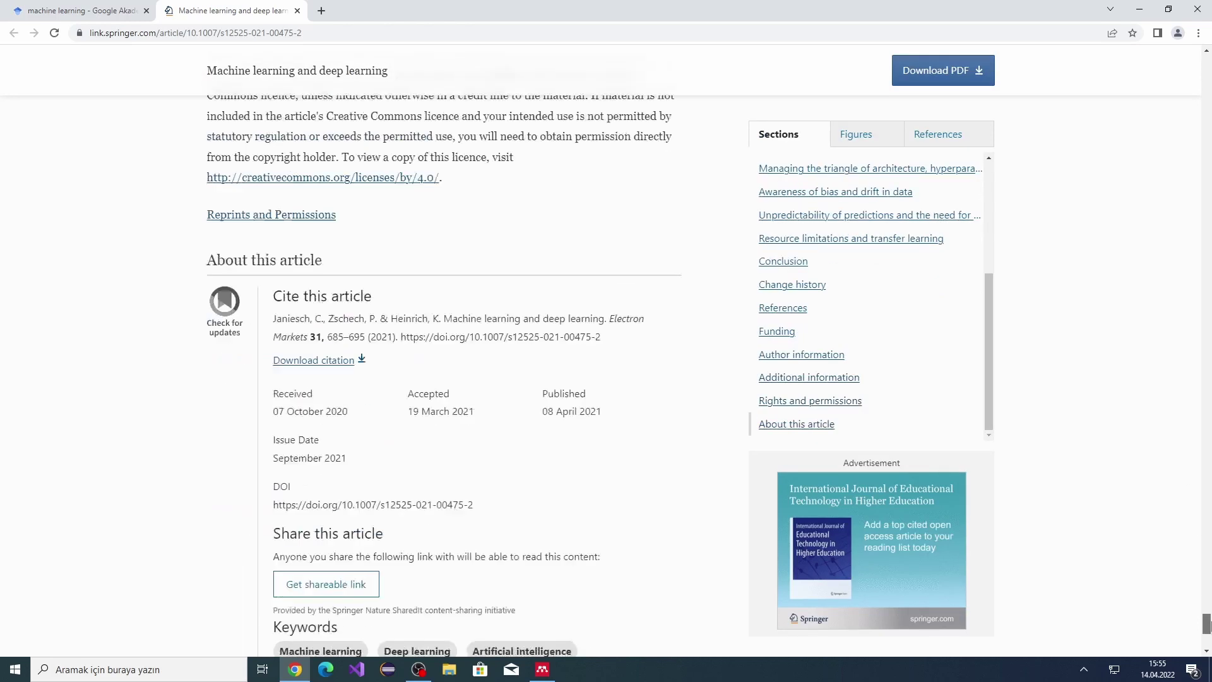
scroll(744, 427, "down", 3)
scroll(495, 358, "up", 1)
left_click_drag(475, 358, 347, 360)
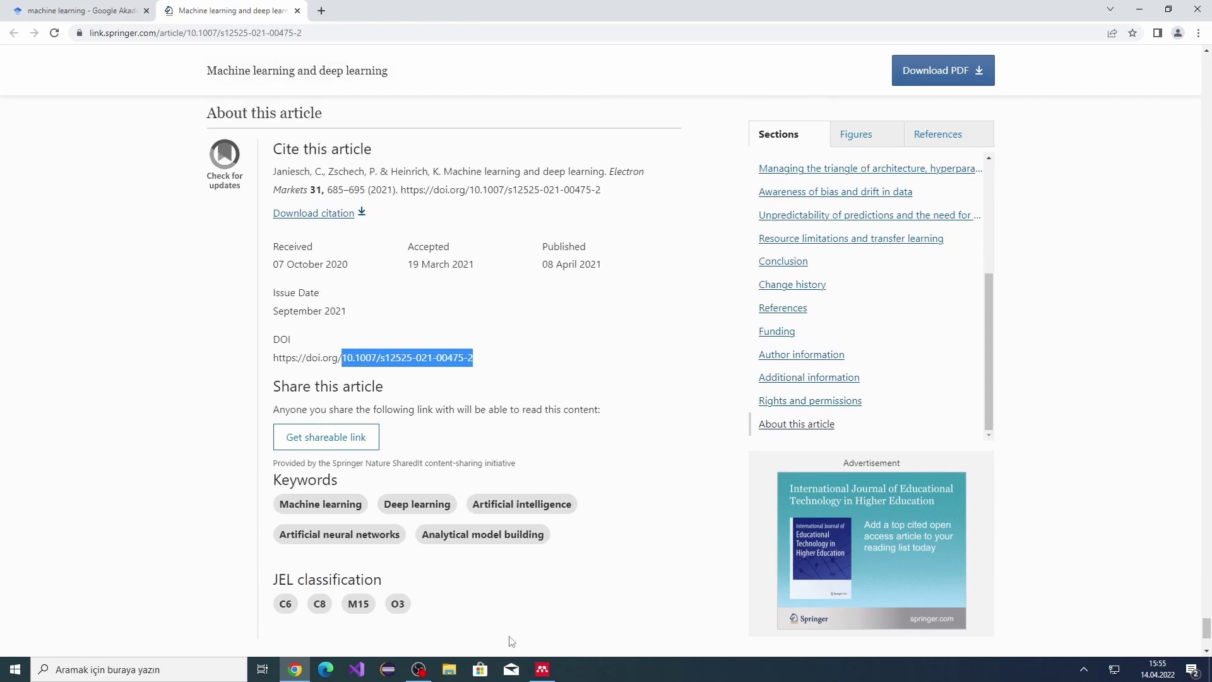
Add a manual entry by pasting the article's DOI, looking it up, and saving it.
left_click(548, 670)
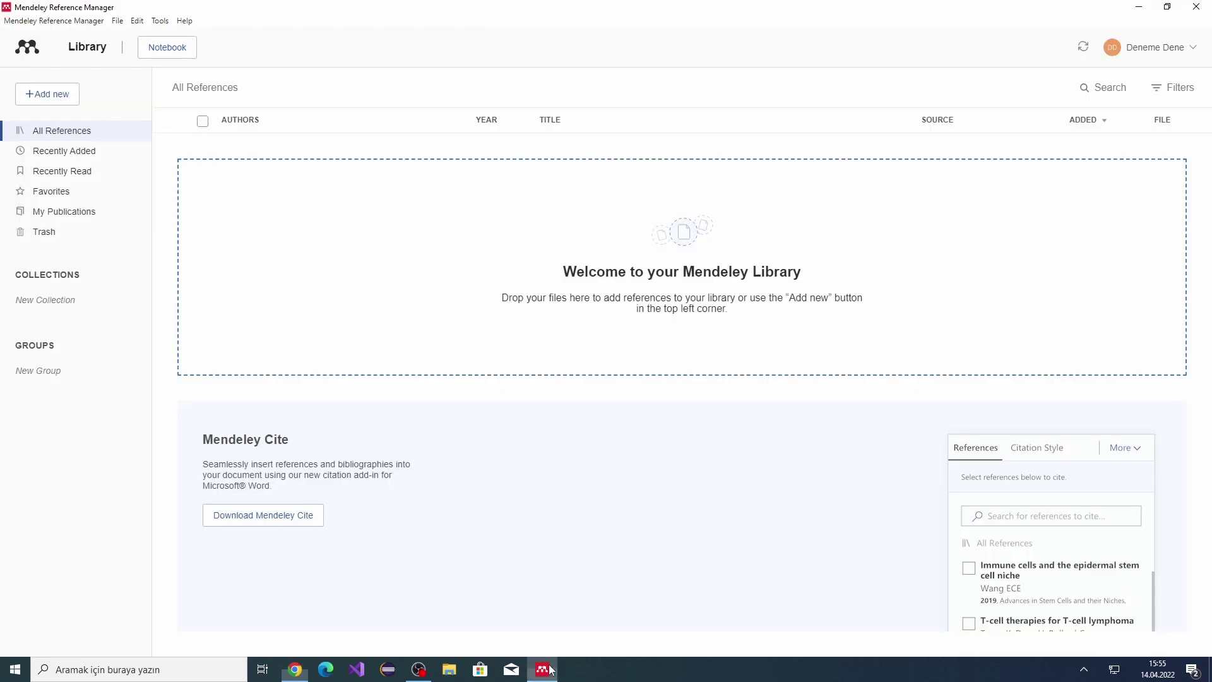
left_click(63, 100)
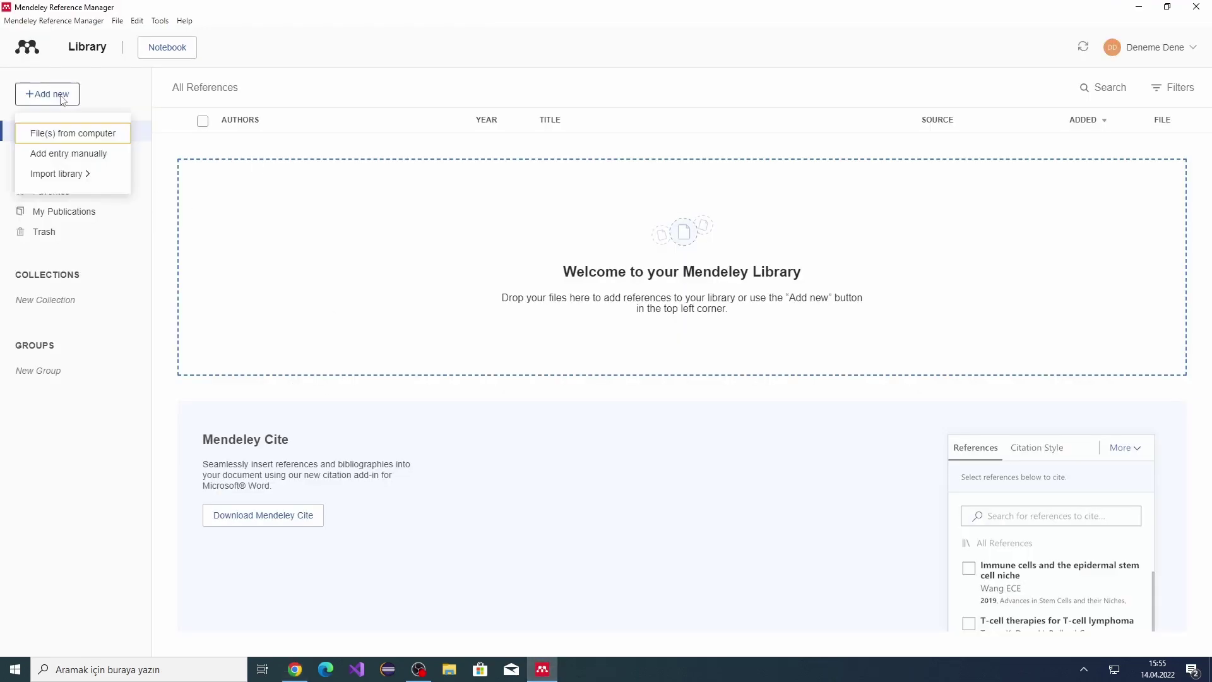
mouse_move(57, 173)
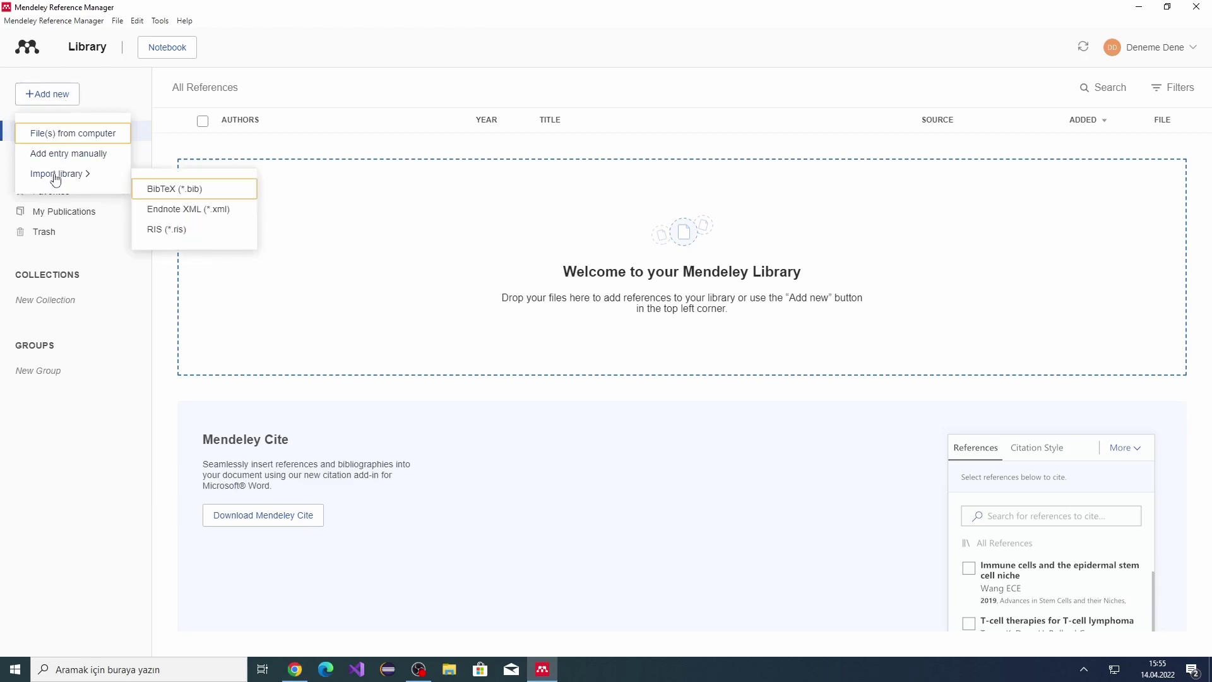
left_click(62, 153)
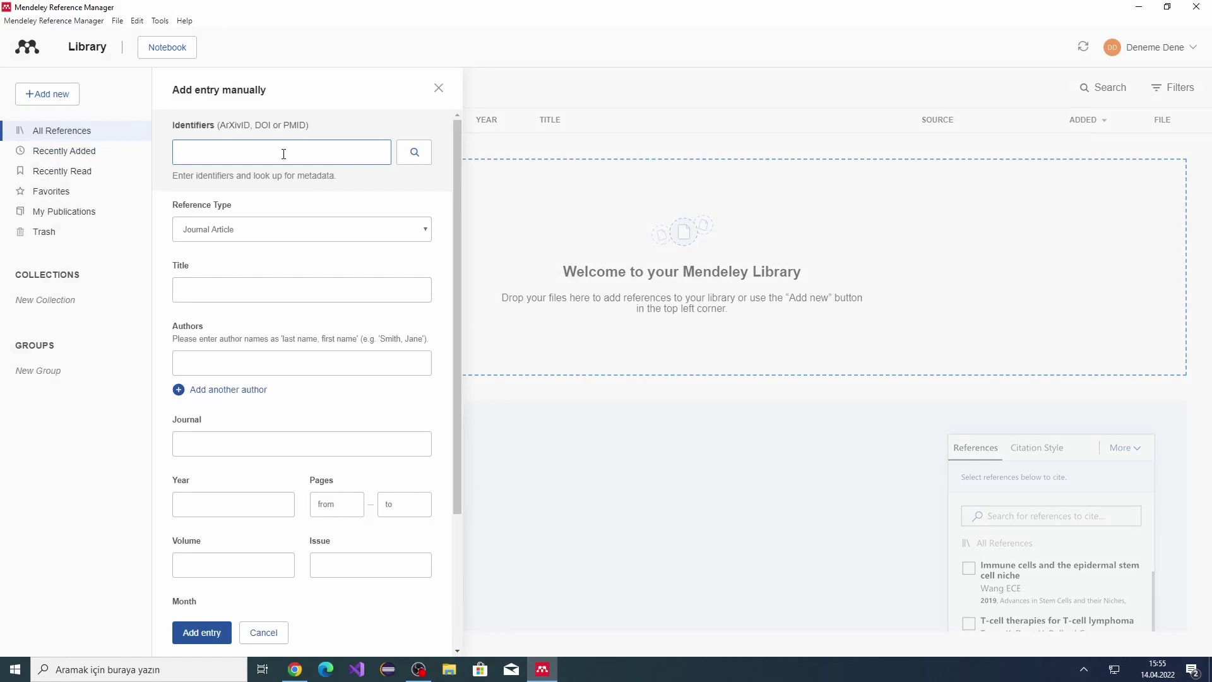
key("ctrl+v")
left_click(408, 157)
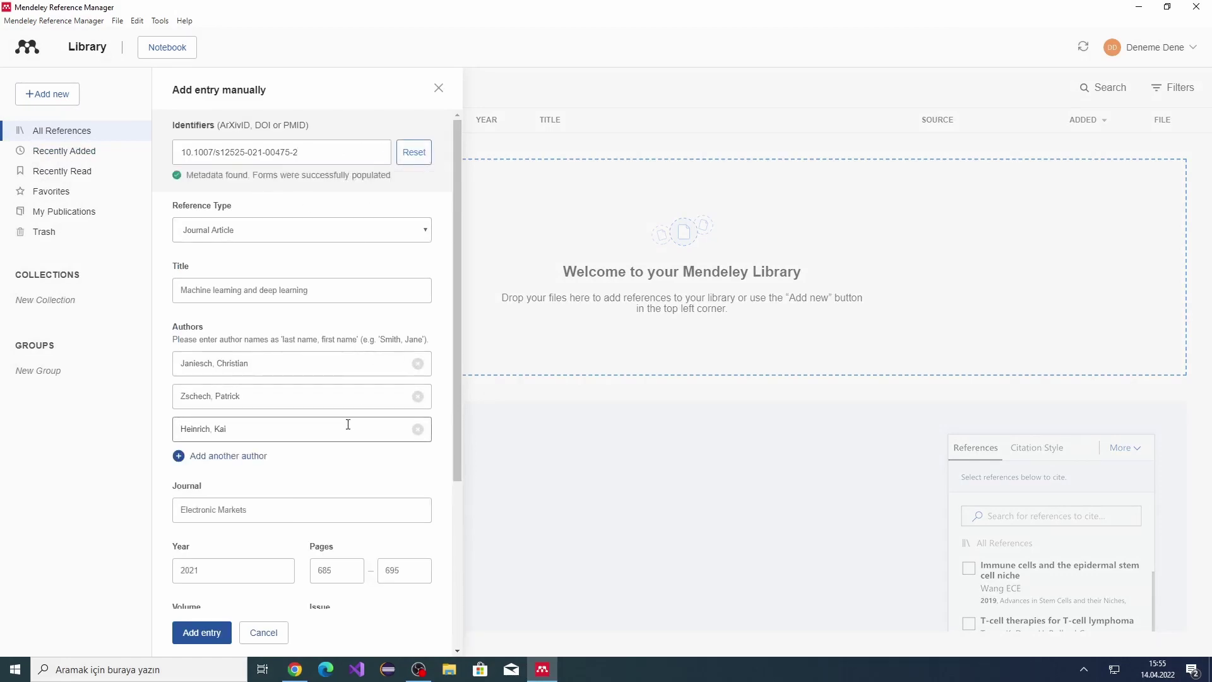
scroll(348, 424, "down", 3)
left_click(202, 632)
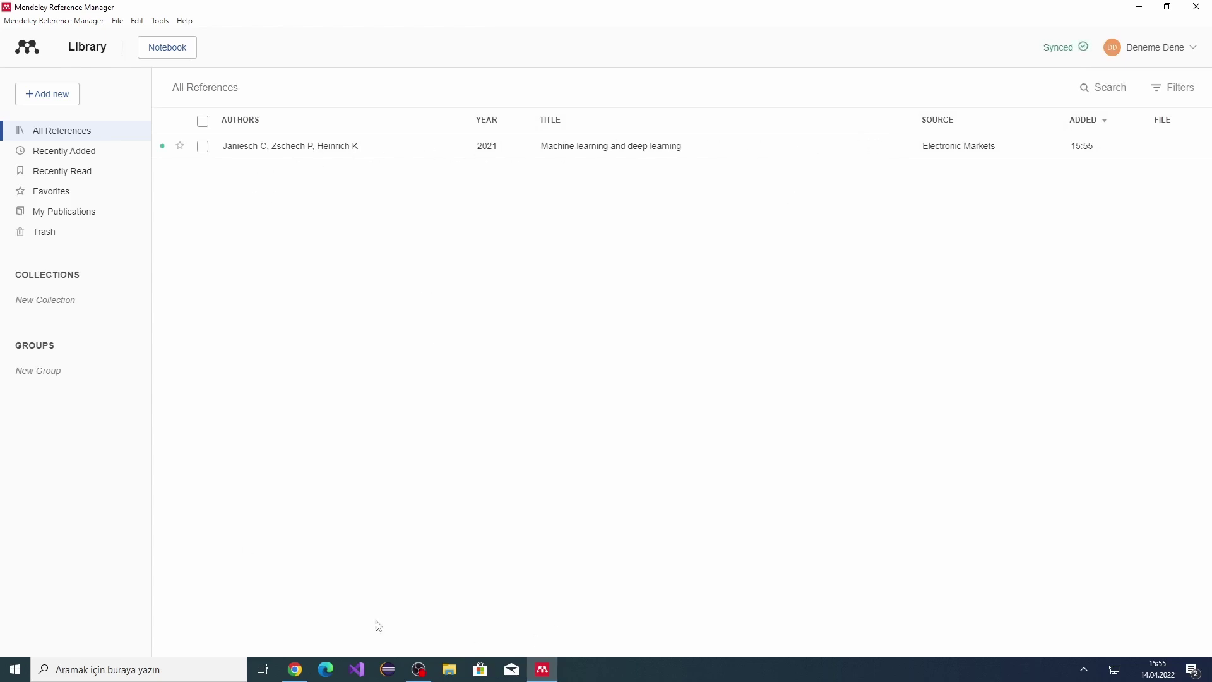
left_click(295, 670)
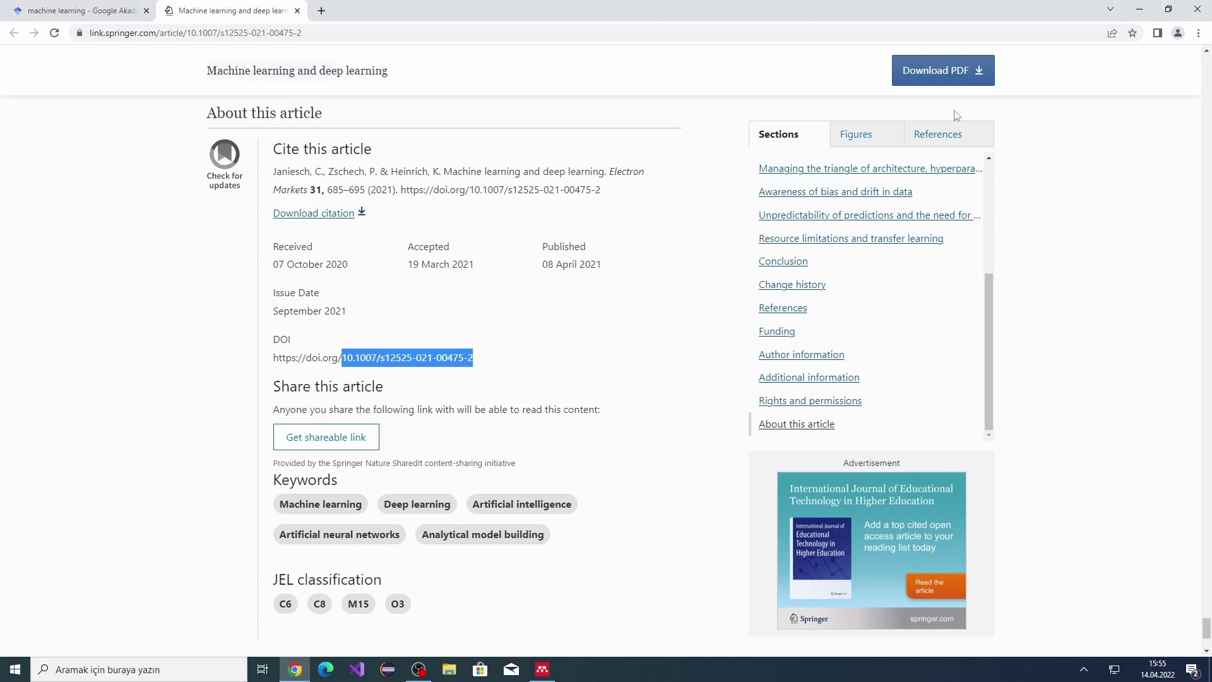
Save the PDF Janiesch2021_Article_MachineLearningAndDeepLearning.pdf to the Downloads folder.
left_click(941, 72)
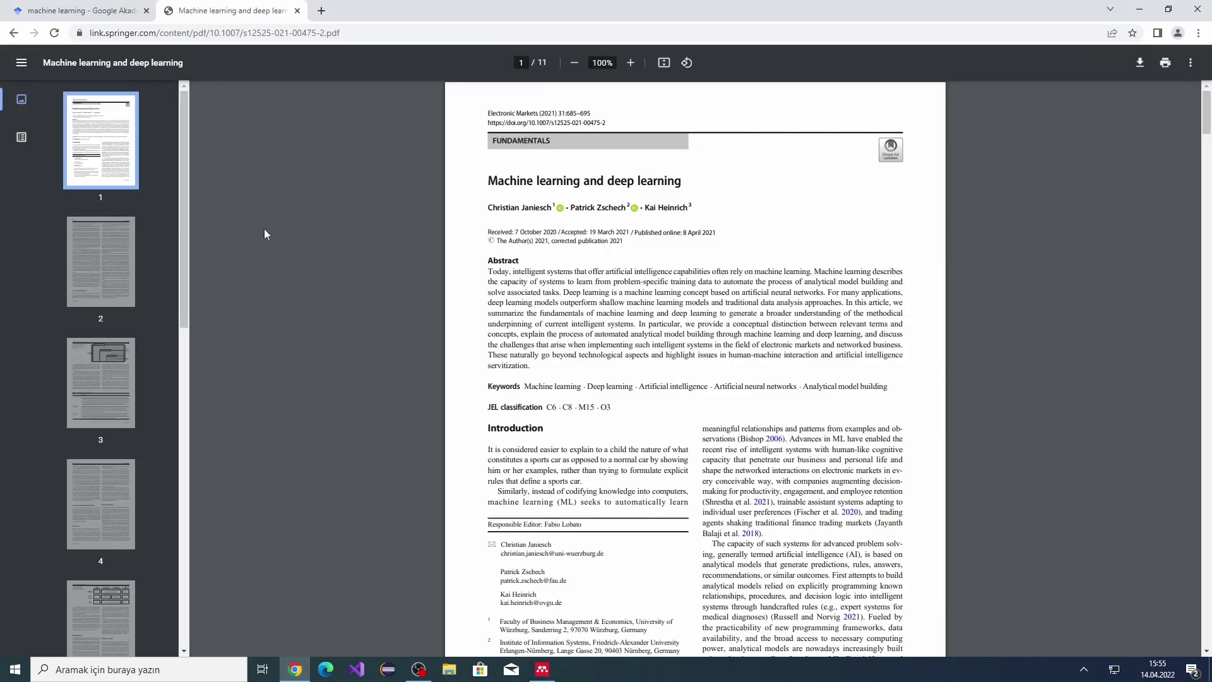
left_click(1140, 63)
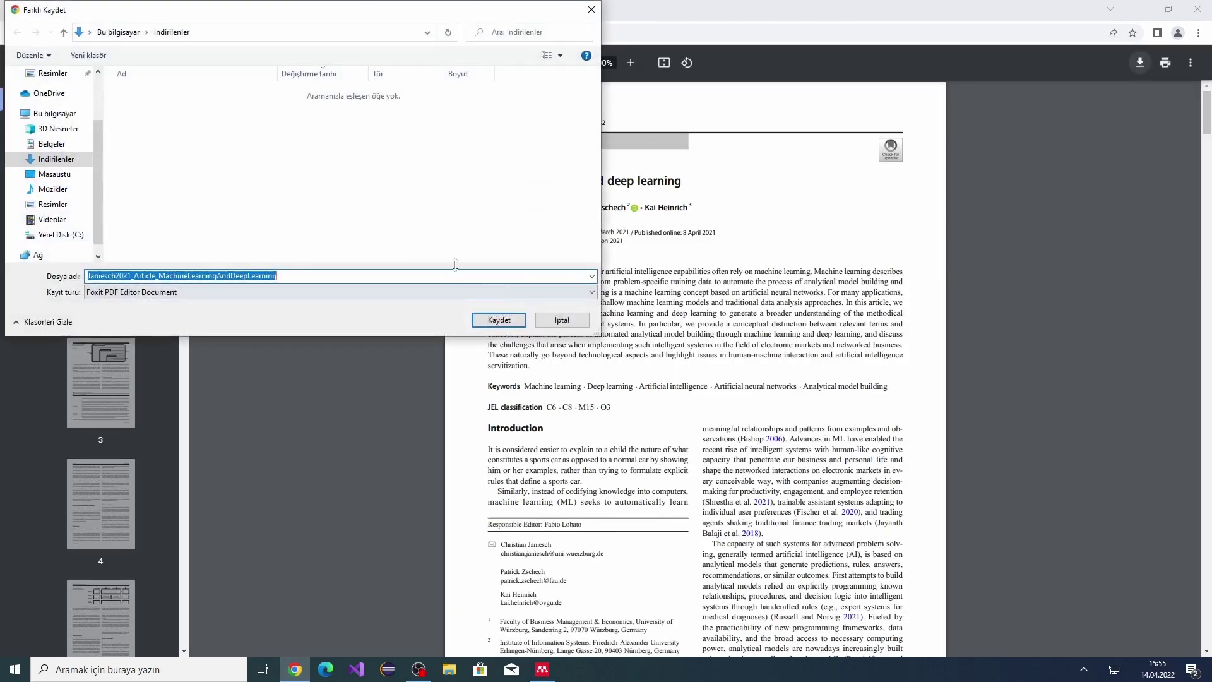
left_click(499, 320)
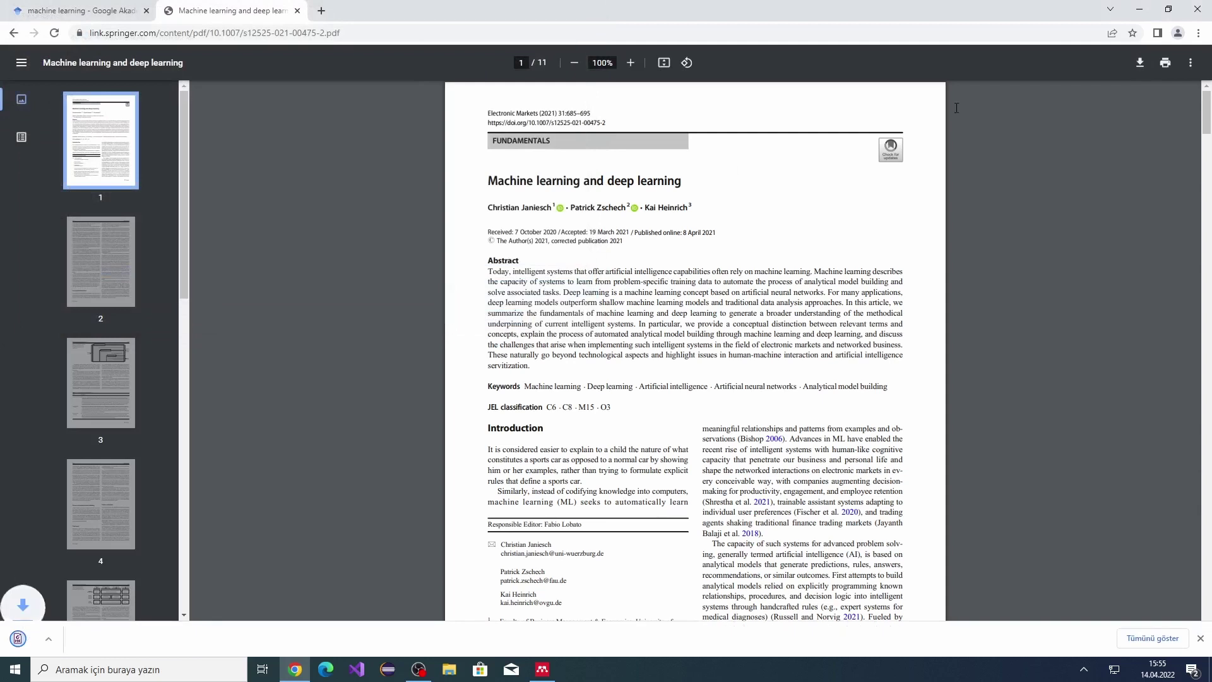
left_click(1138, 8)
Attach Janiesch2021_Article_MachineLearningAndDeepLearning.pdf from Downloads to the 'Machine learning and deep learning' reference.
left_click(300, 149)
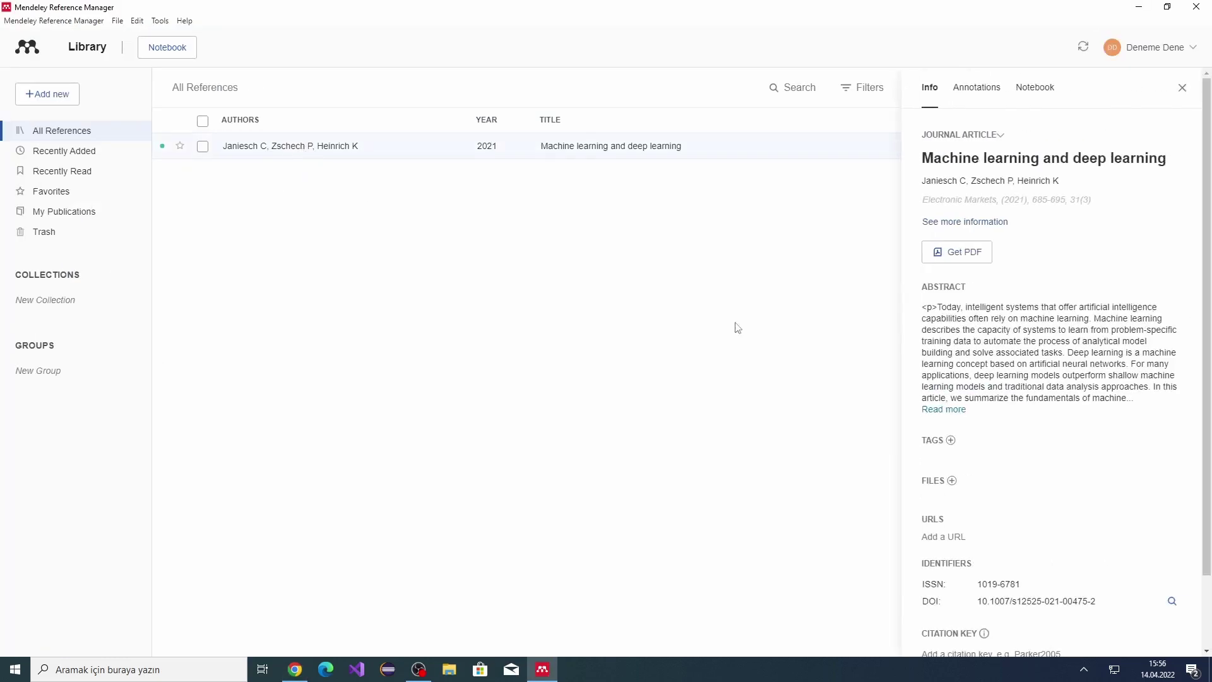
scroll(1017, 353, "down", 2)
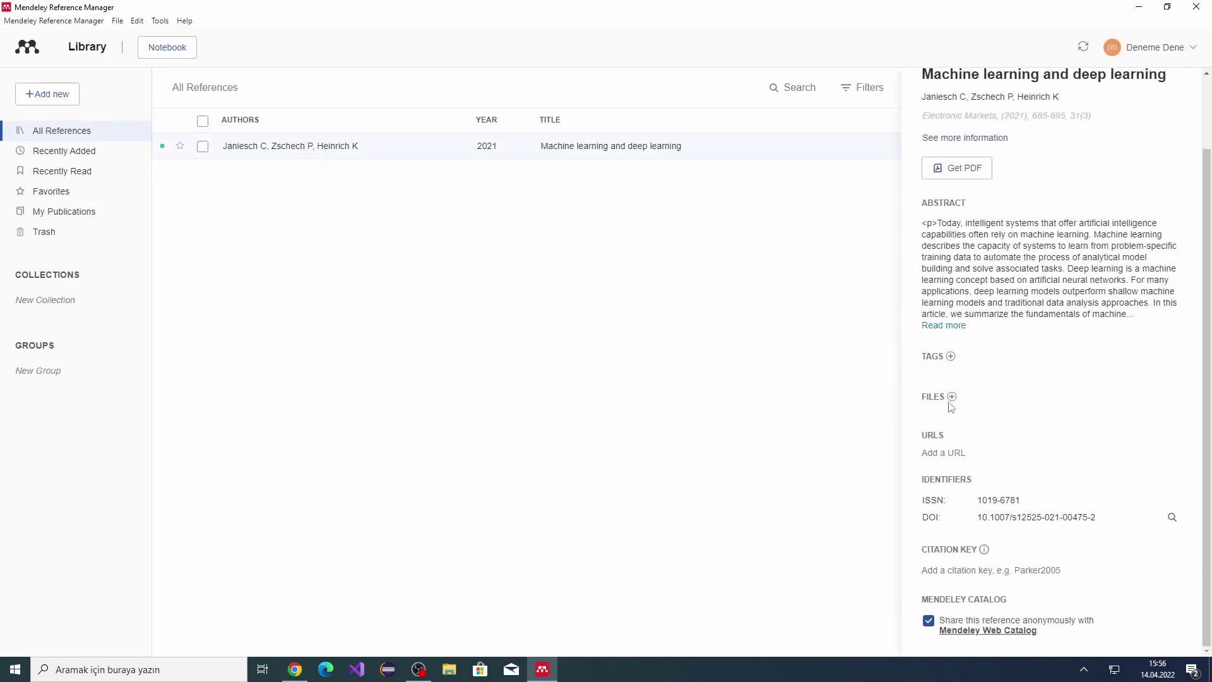
left_click(952, 397)
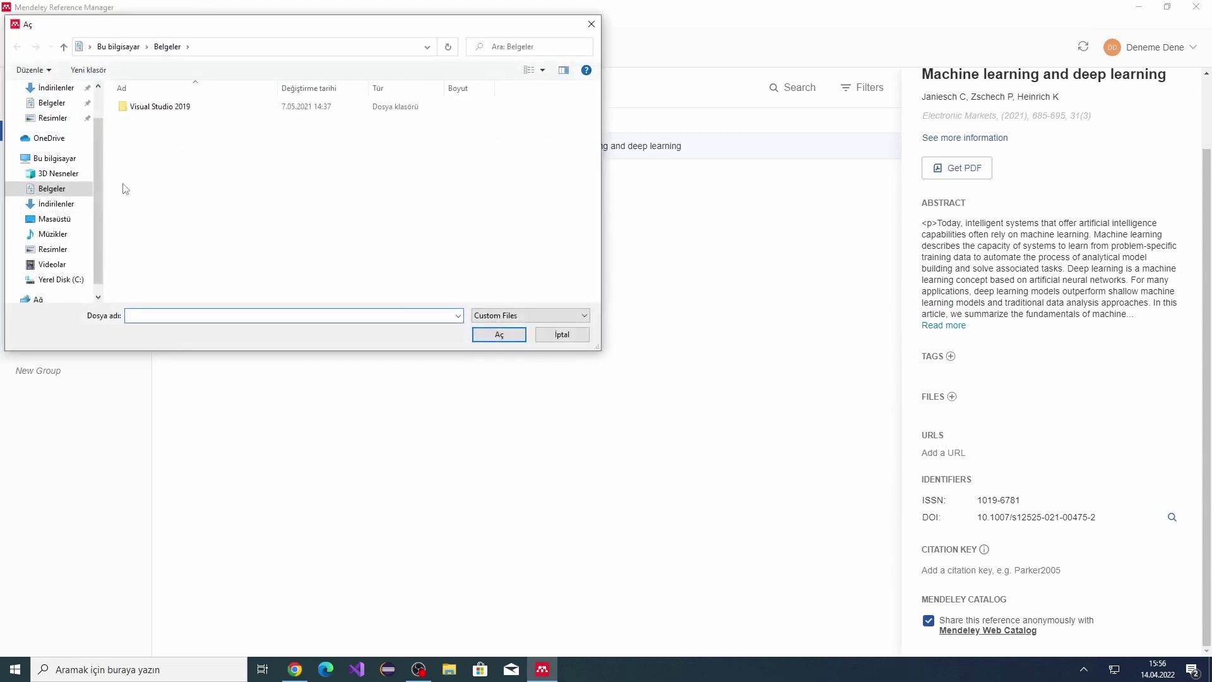
left_click(56, 203)
left_click(197, 126)
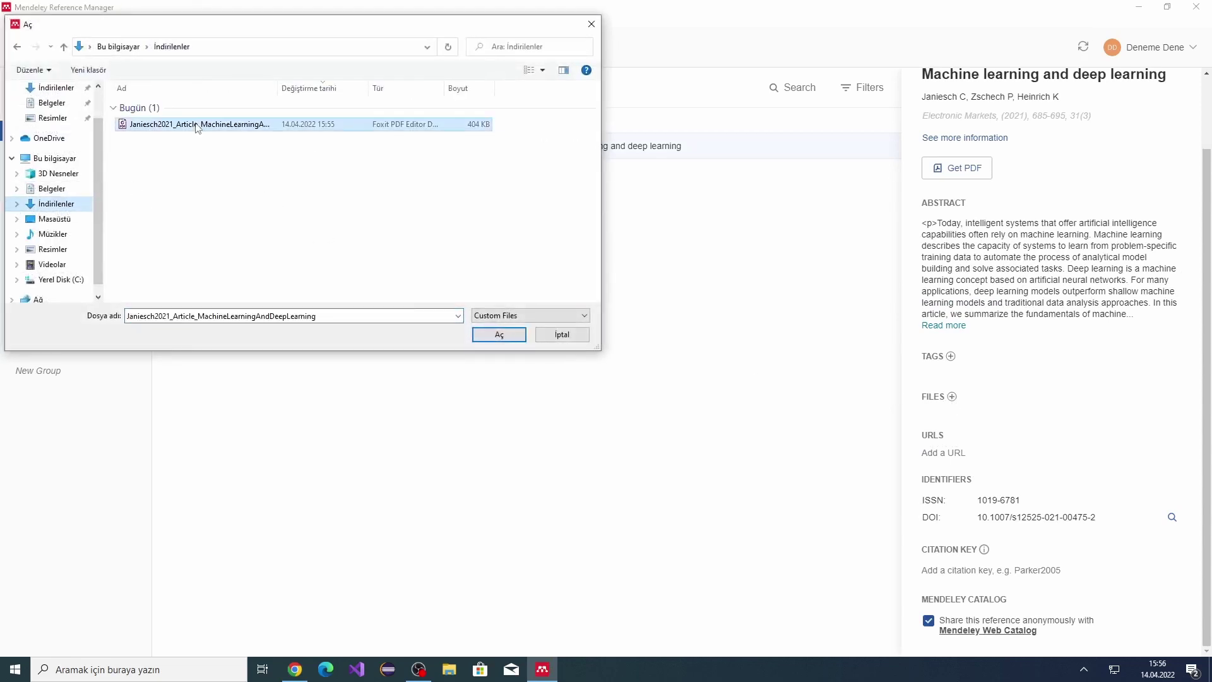
double_click(197, 124)
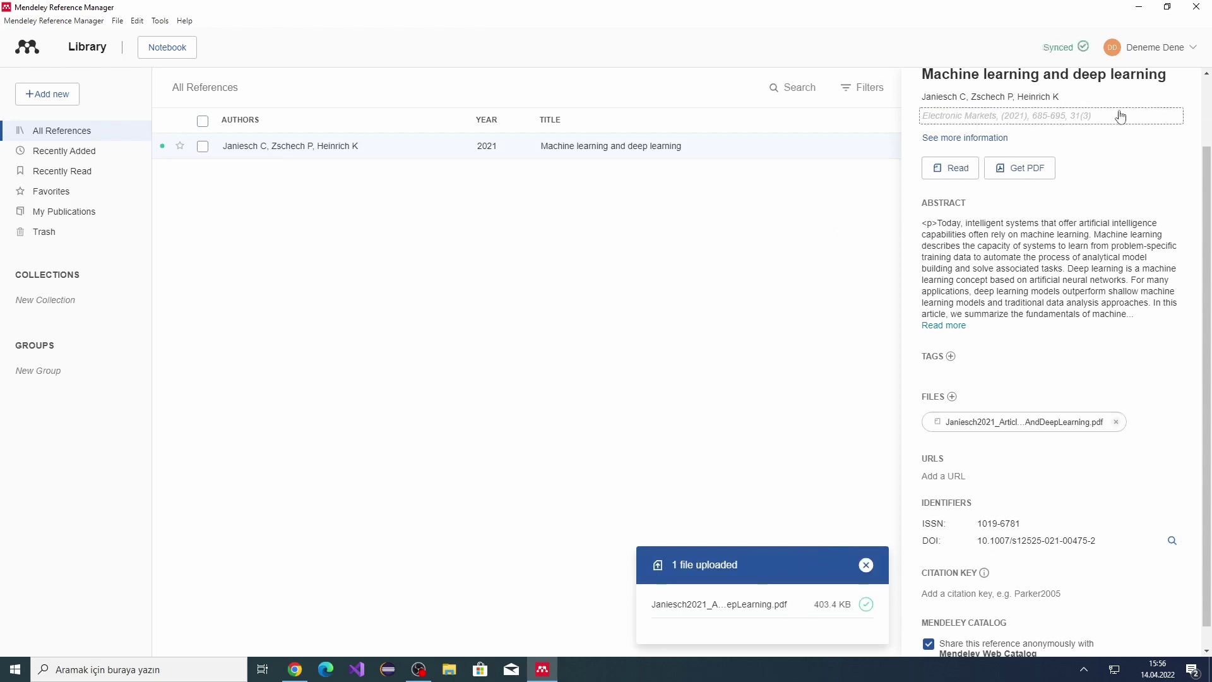
scroll(1052, 563, "down", 1)
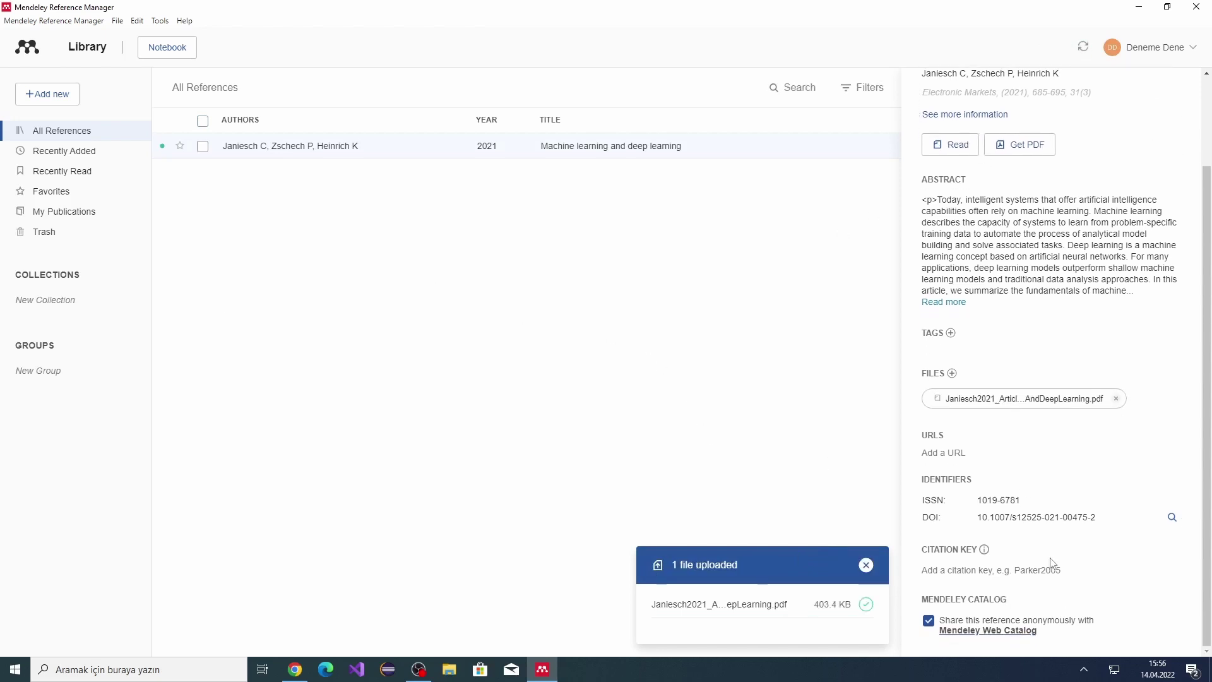
scroll(1053, 518, "up", 3)
left_click(1179, 97)
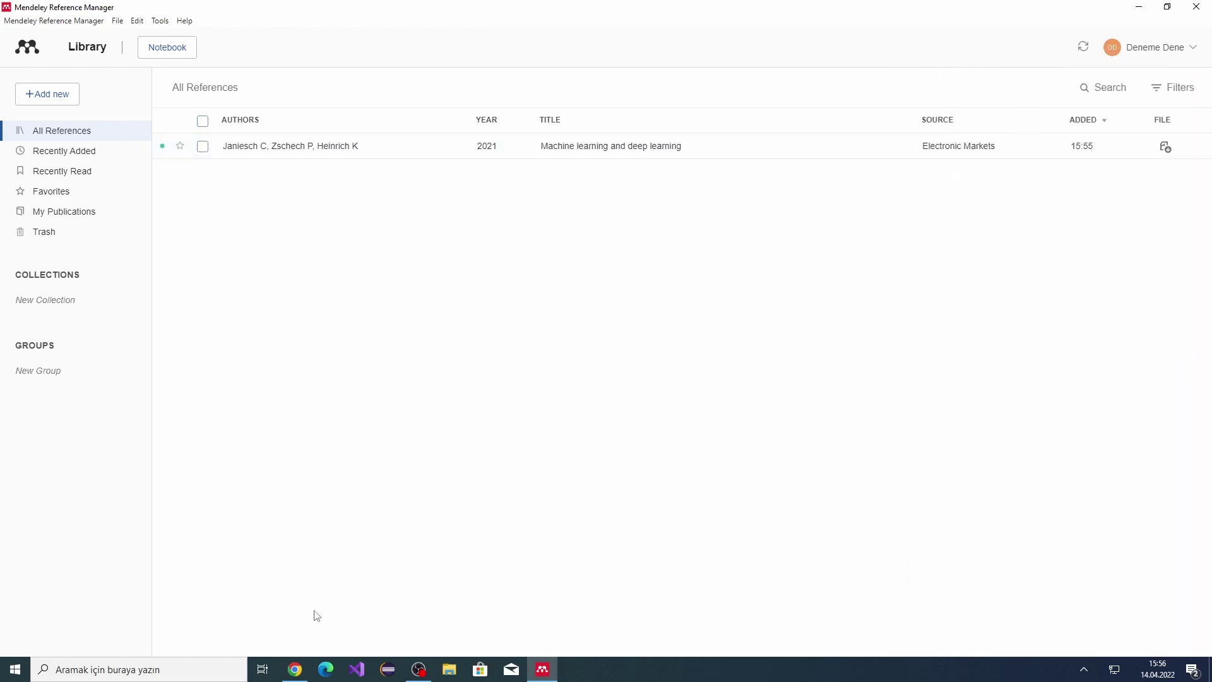
Close the PDF tab and search Google Scholar for 'fuzzy logic'.
left_click(295, 669)
left_click(297, 11)
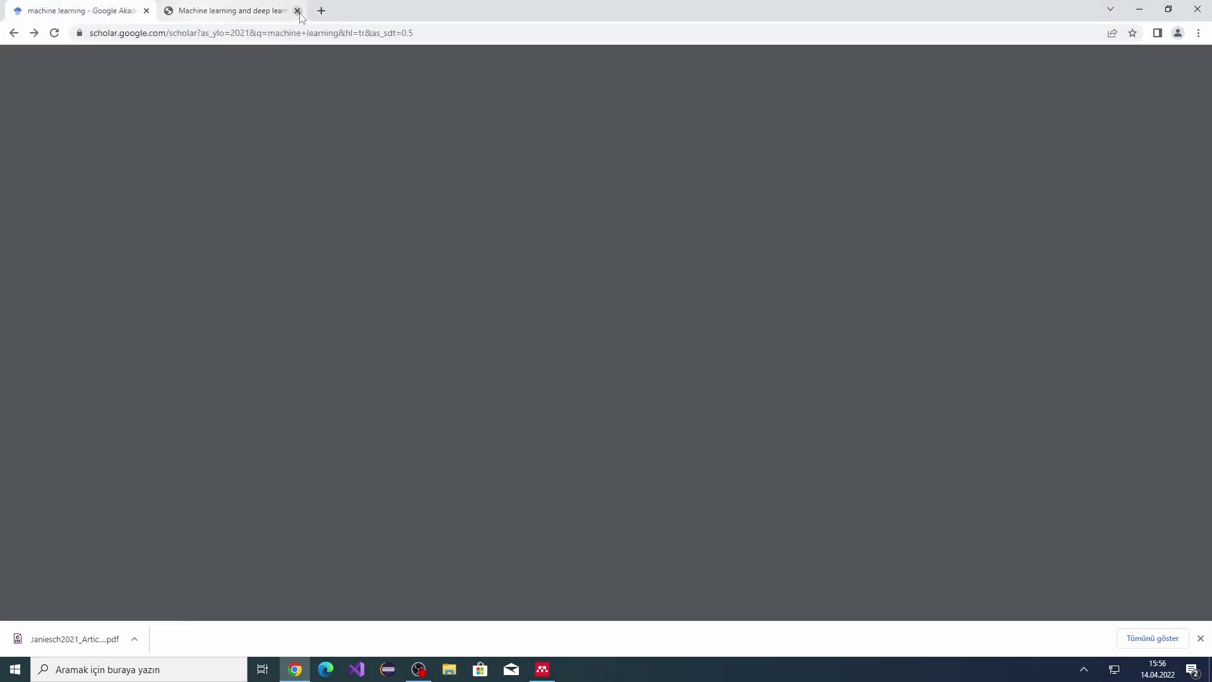
scroll(257, 70, "up", 1)
left_click(257, 66)
left_click_drag(257, 71, 163, 76)
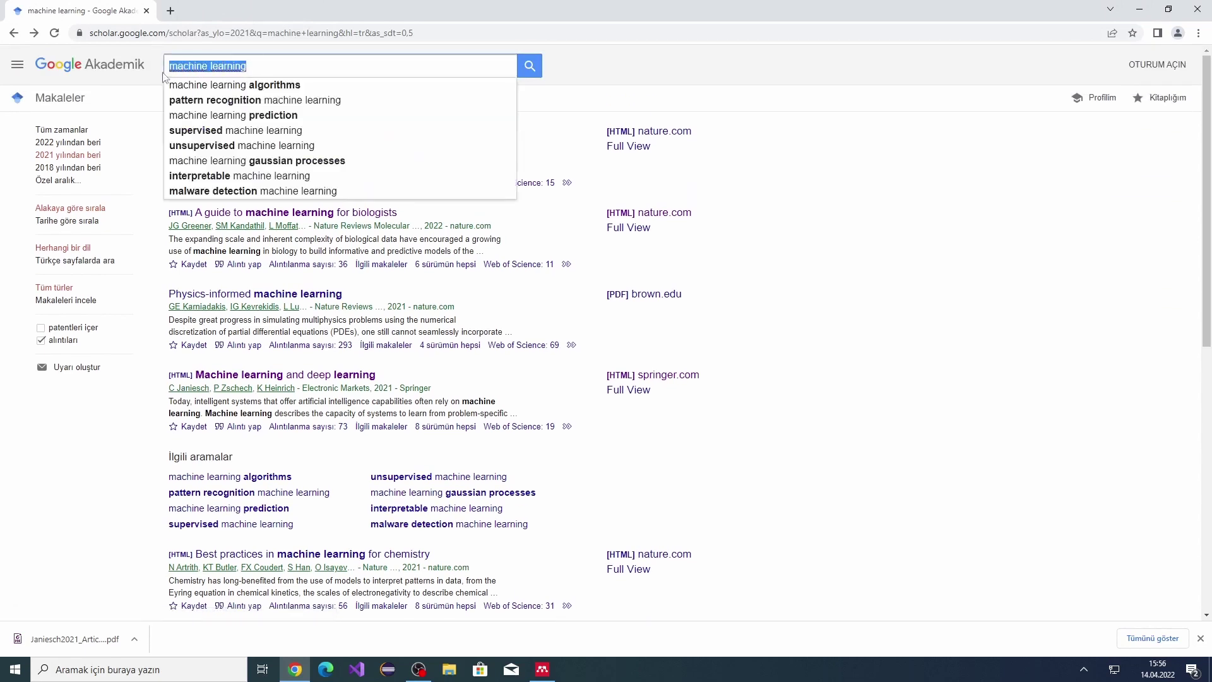
type("fuzzy l")
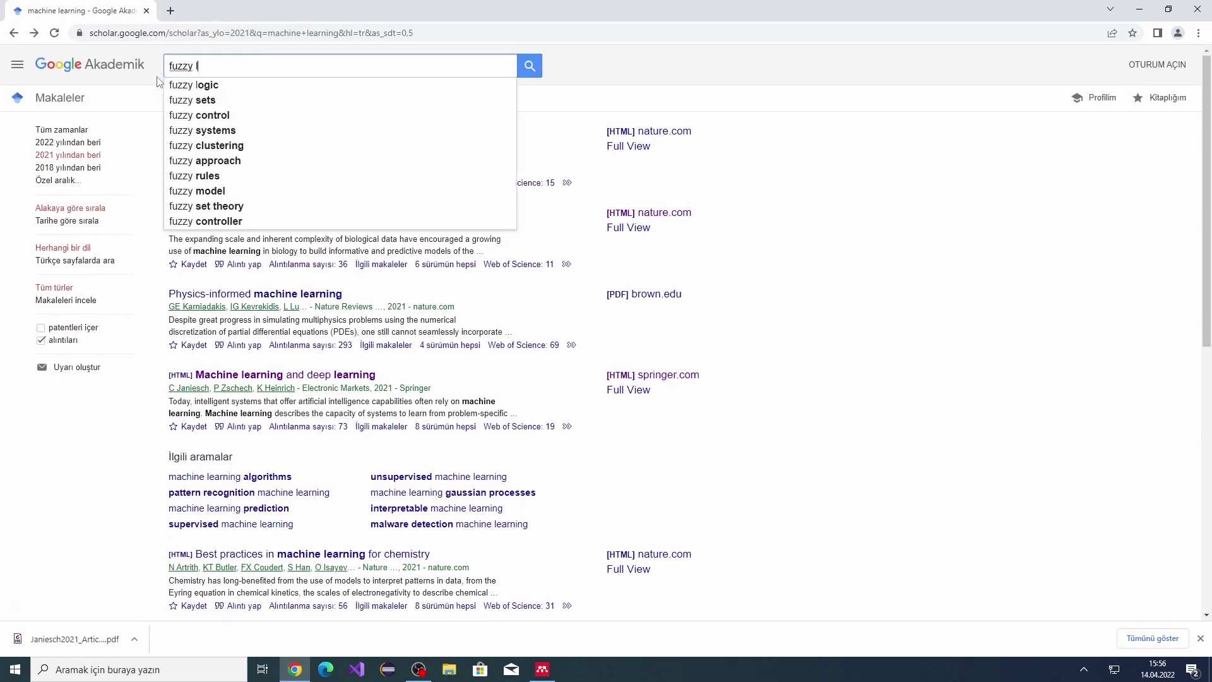
type("ogic")
key("Return")
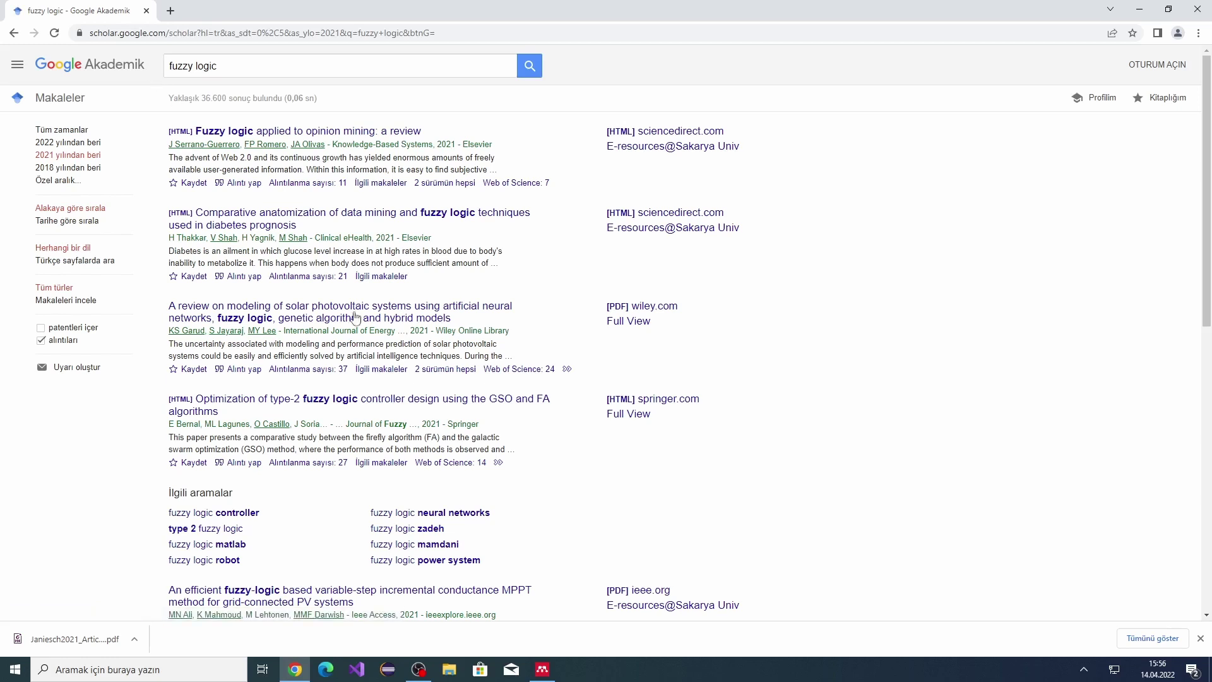
Open the ScienceDirect spacecraft attitude tracking article and select its DOI.
scroll(160, 82, "down", 4)
scroll(124, 194, "up", 3)
scroll(459, 271, "down", 2)
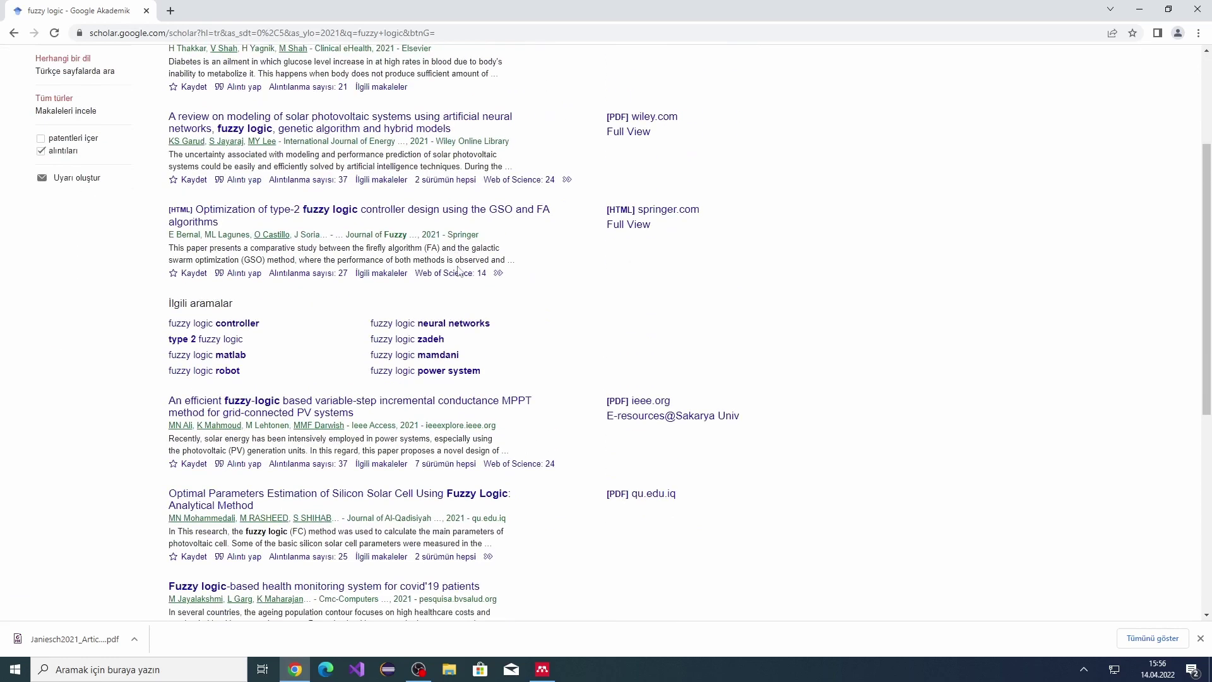
scroll(542, 338, "down", 4)
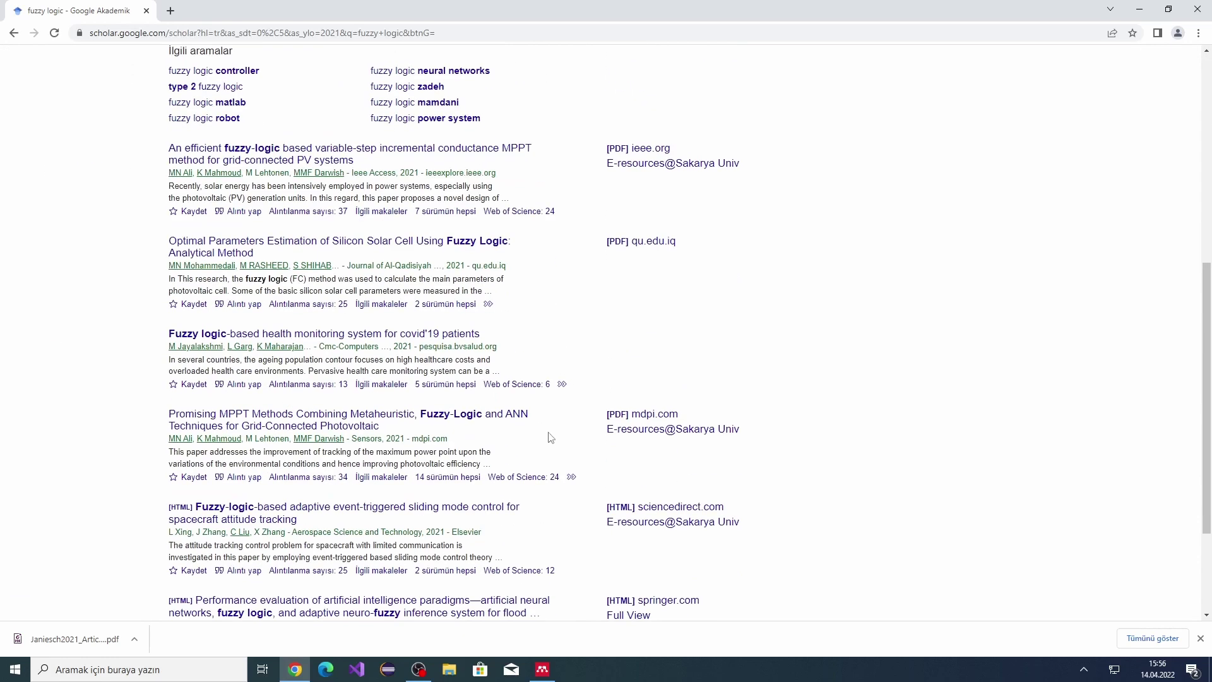
scroll(552, 488, "down", 2)
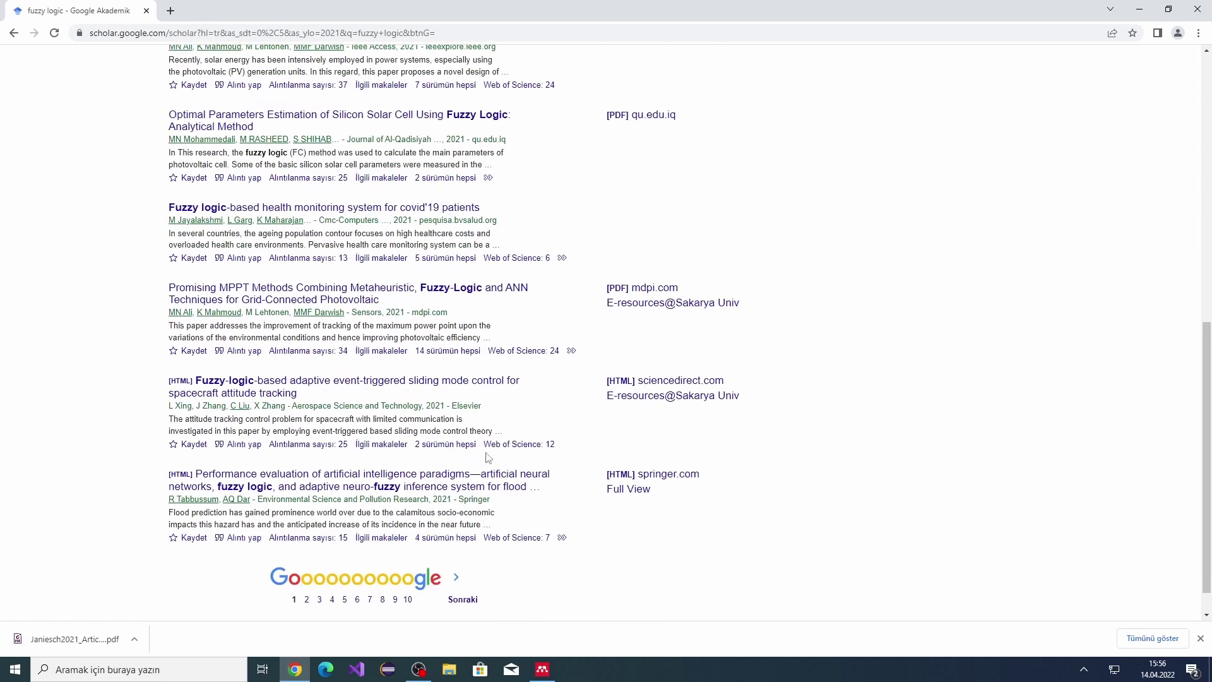
left_click(341, 383)
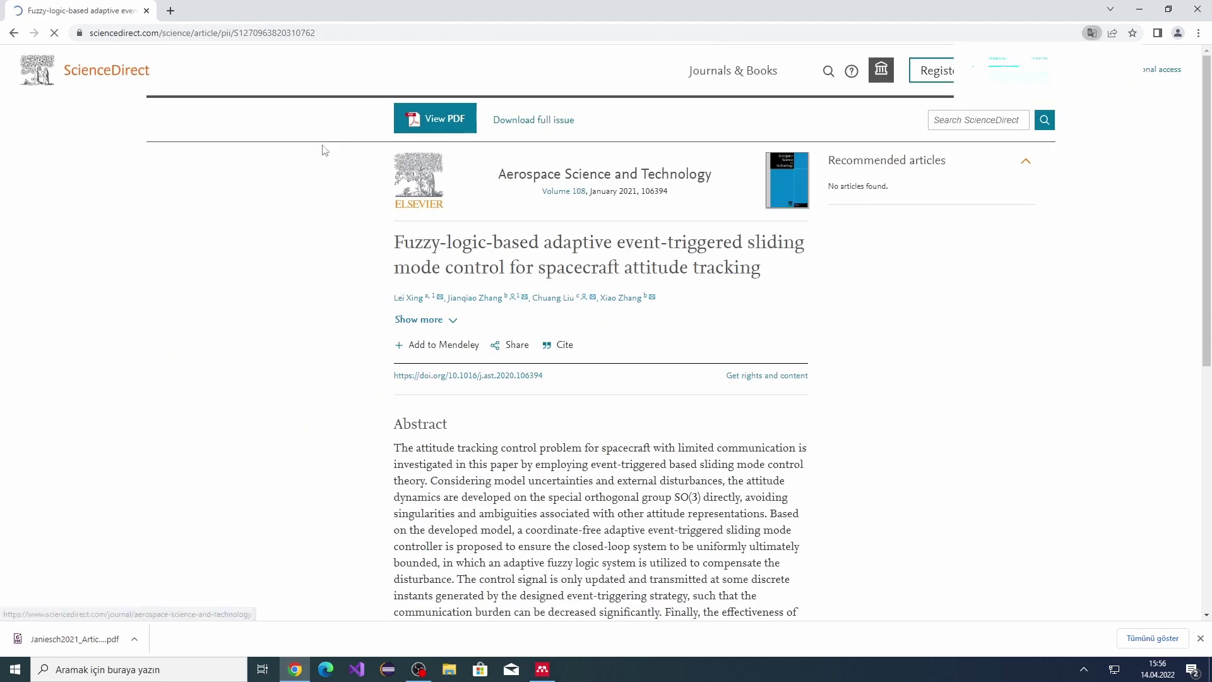
left_click_drag(543, 376, 449, 375)
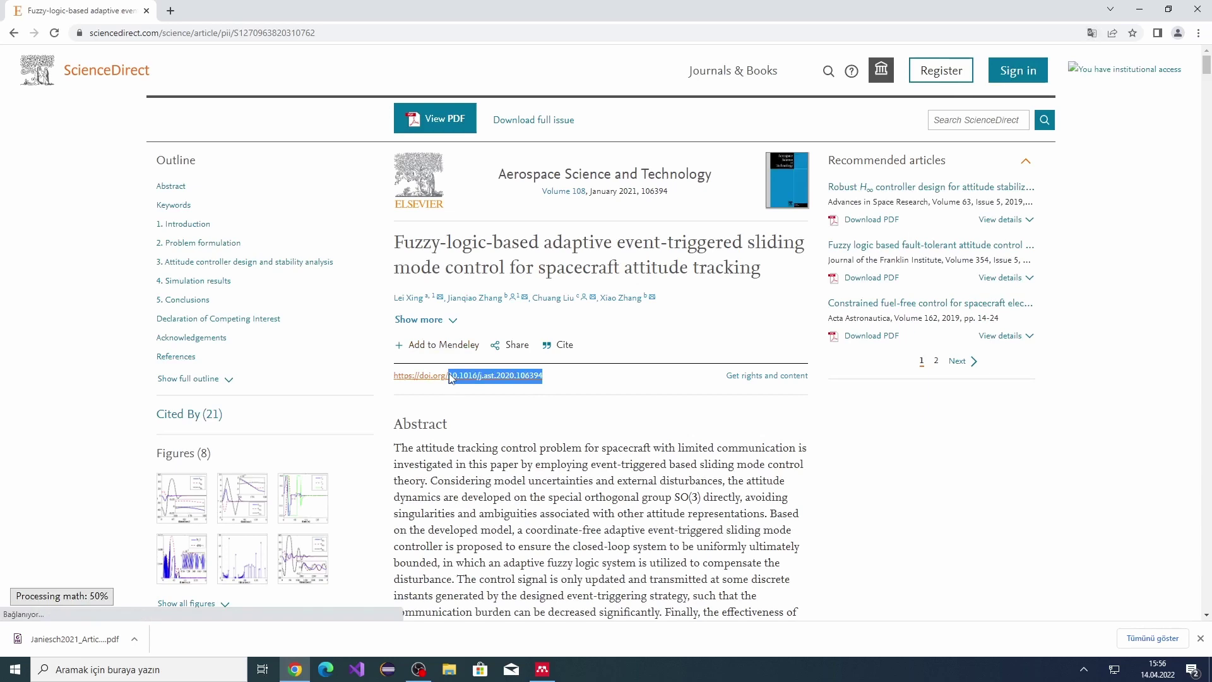
left_click(544, 670)
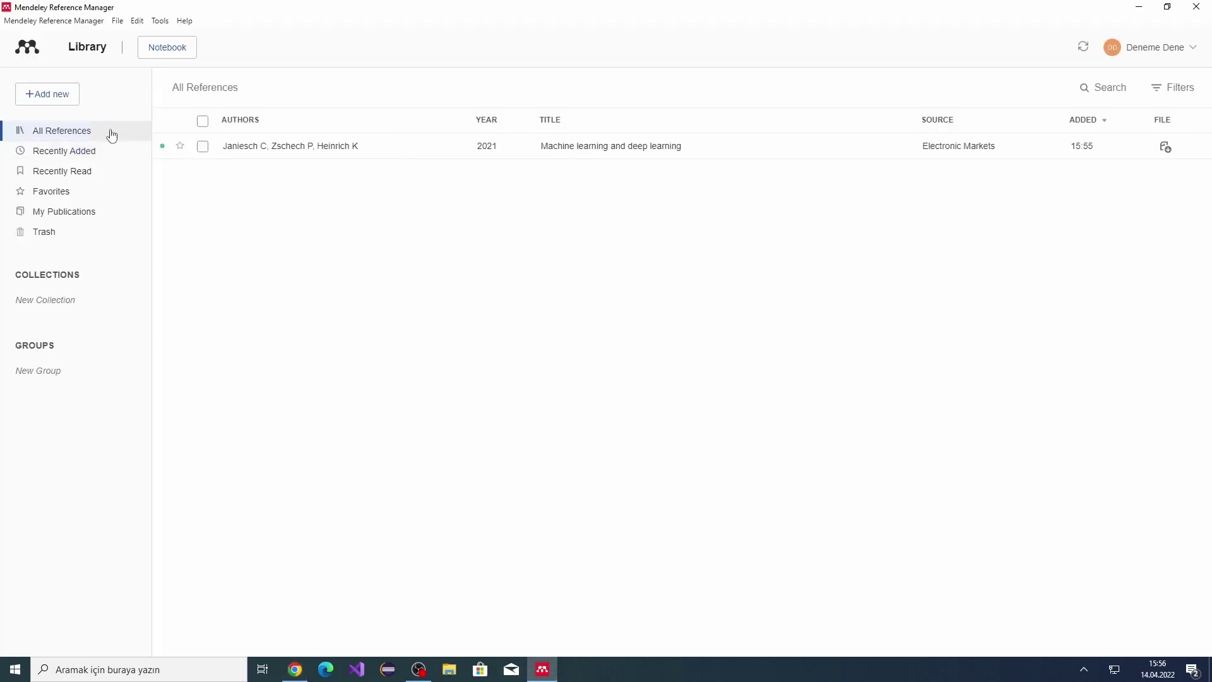
Add a manual entry from DOI 10.1016/j.ast.2020.106394, fetching its metadata.
left_click(65, 95)
left_click(60, 153)
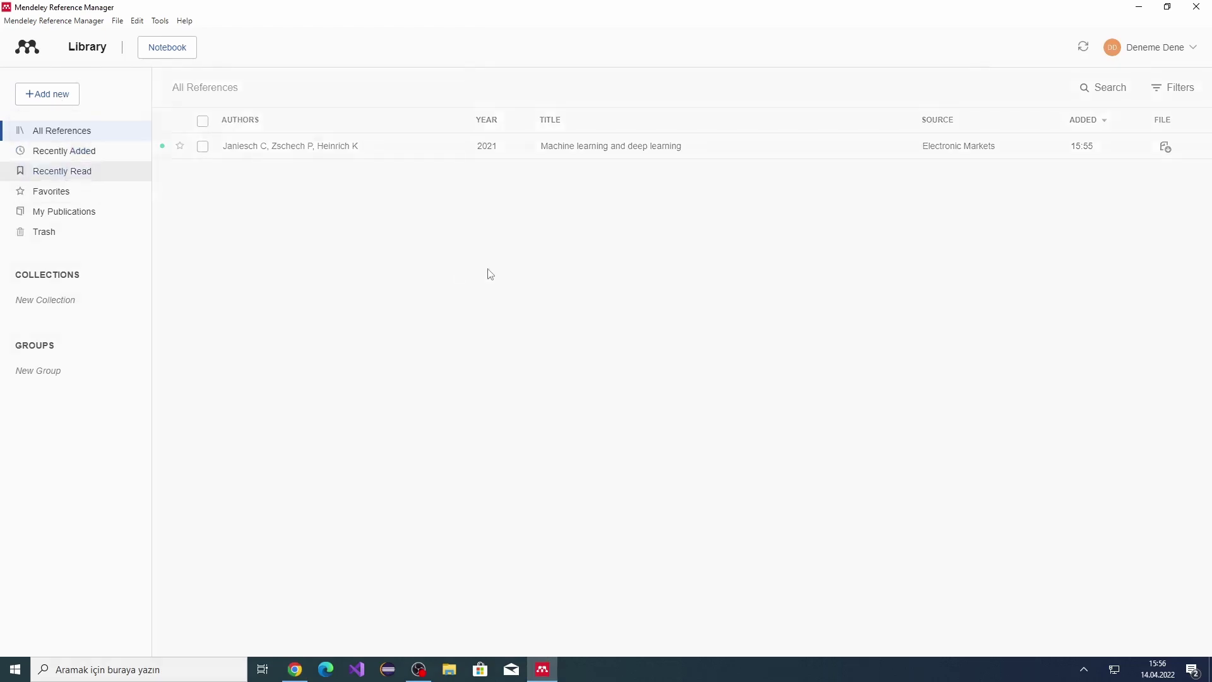
type("10.1016/j.ast.2020.106394")
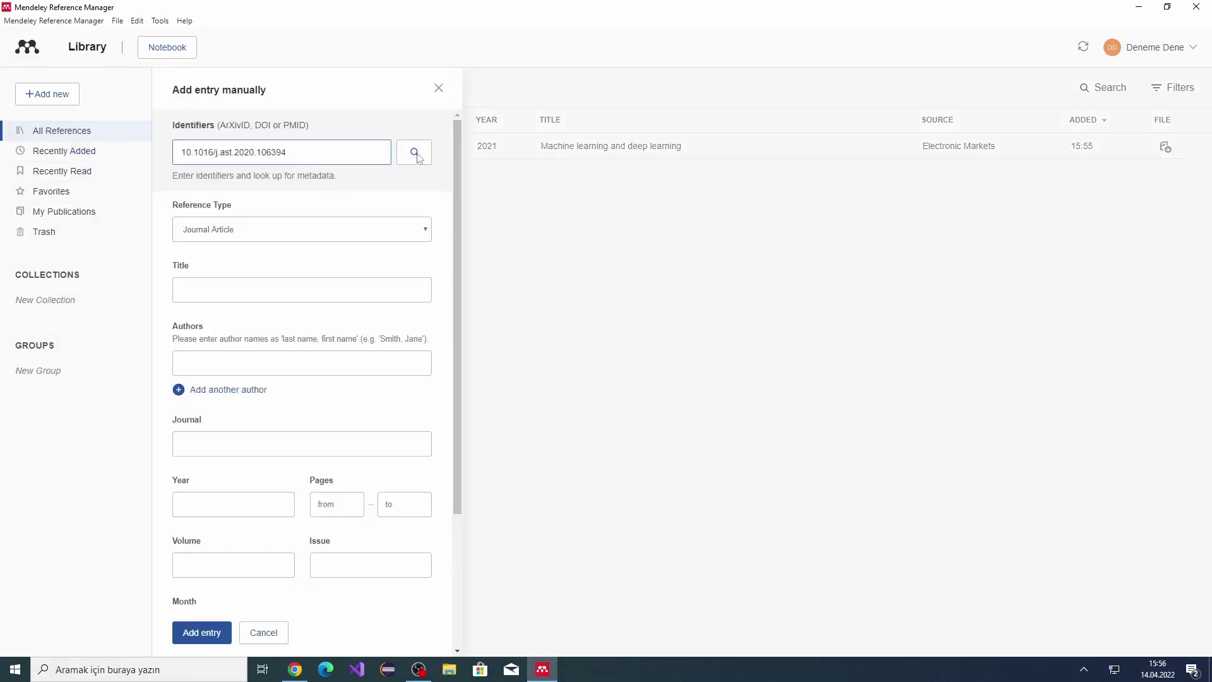
left_click(418, 157)
scroll(316, 284, "down", 1)
scroll(314, 292, "down", 3)
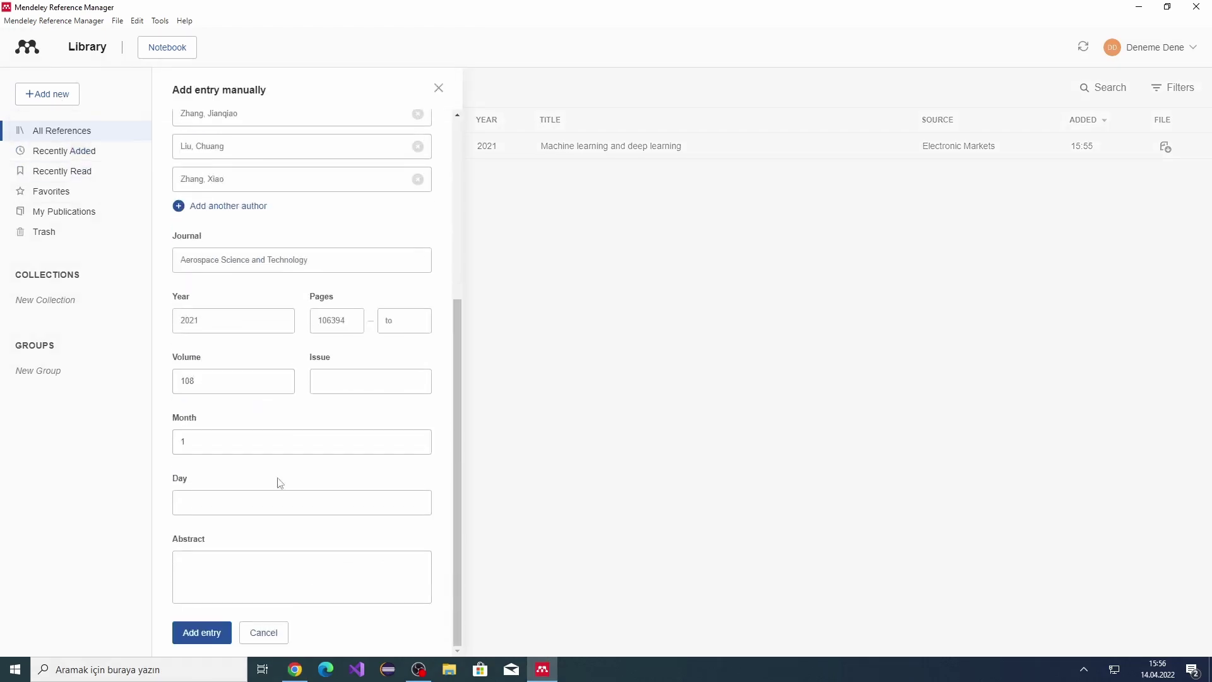
left_click(202, 632)
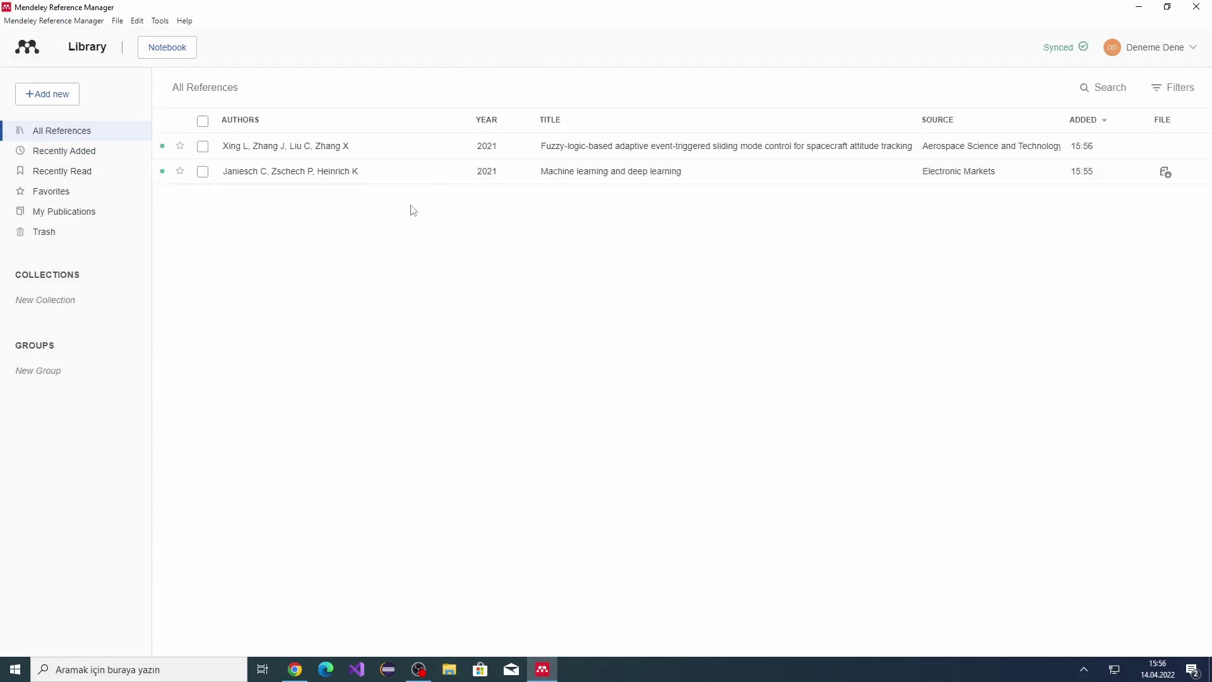
Create a 'Bulanık Mantık' collection and move the fuzzy-logic article into it.
left_click(39, 299)
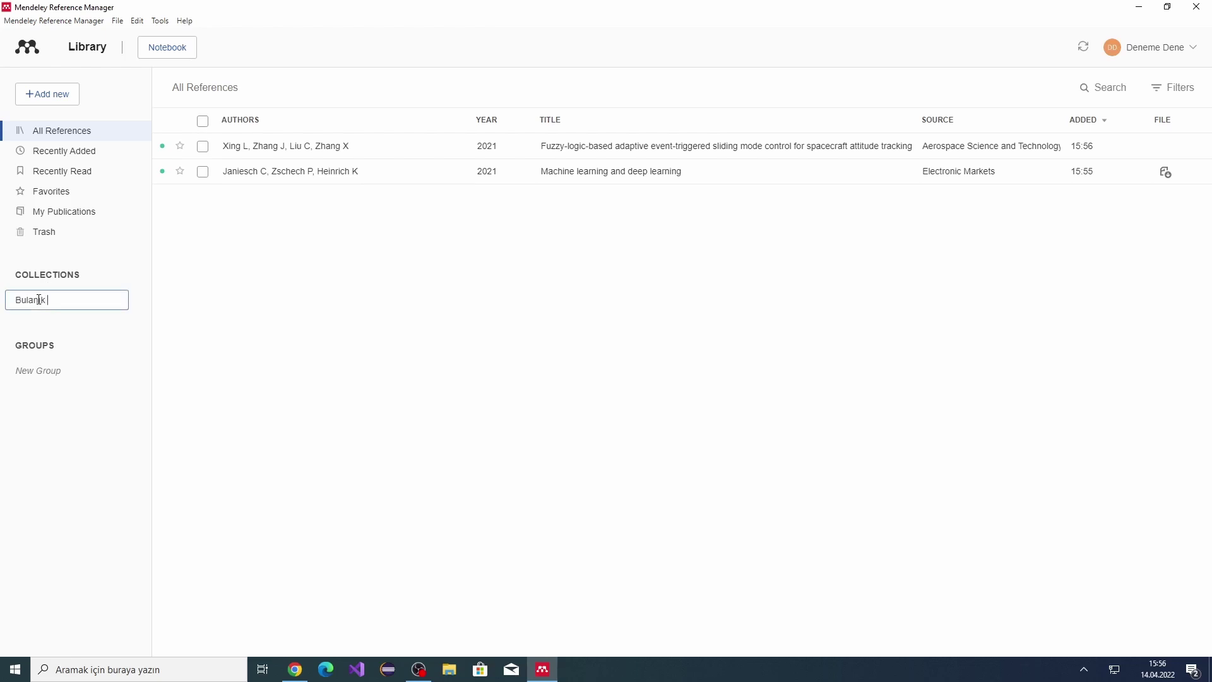
type("Bulanık Mantık")
key("Return")
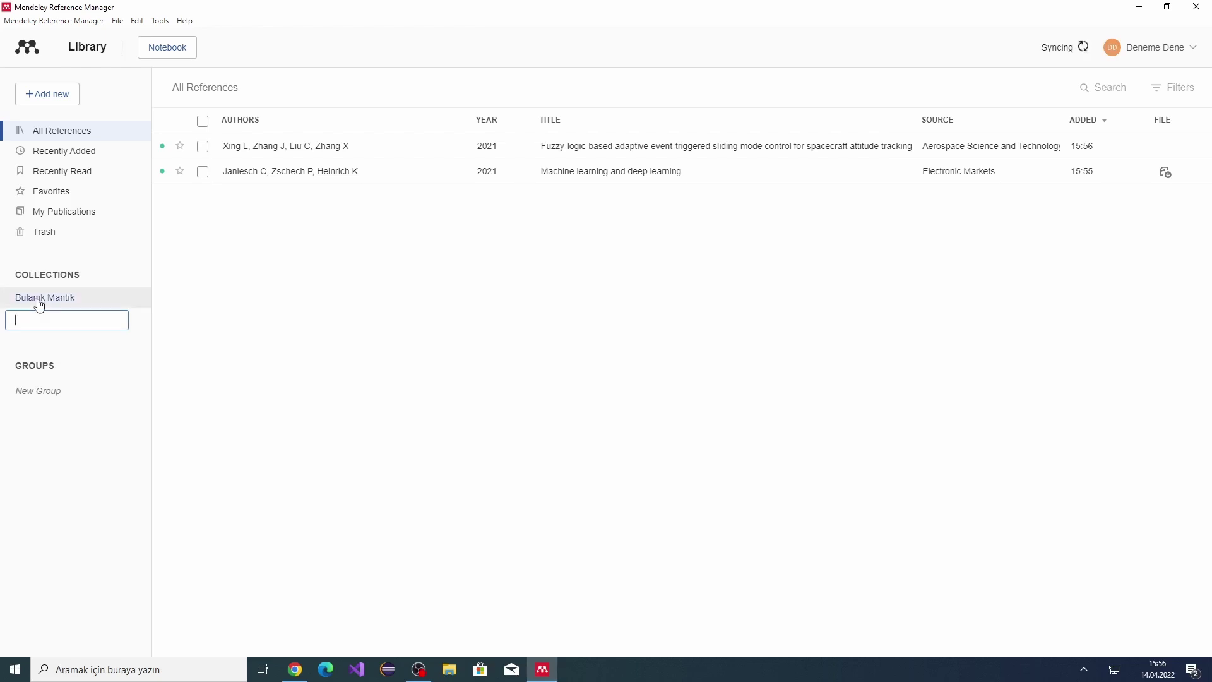
left_click(66, 306)
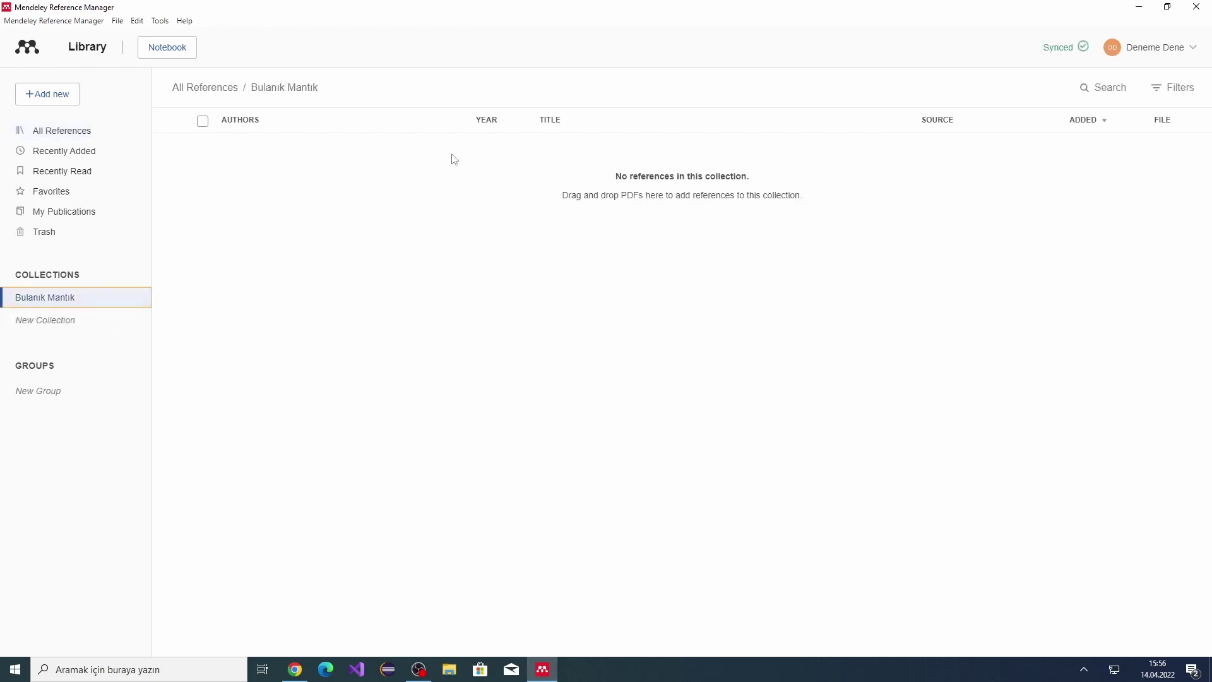
left_click(84, 131)
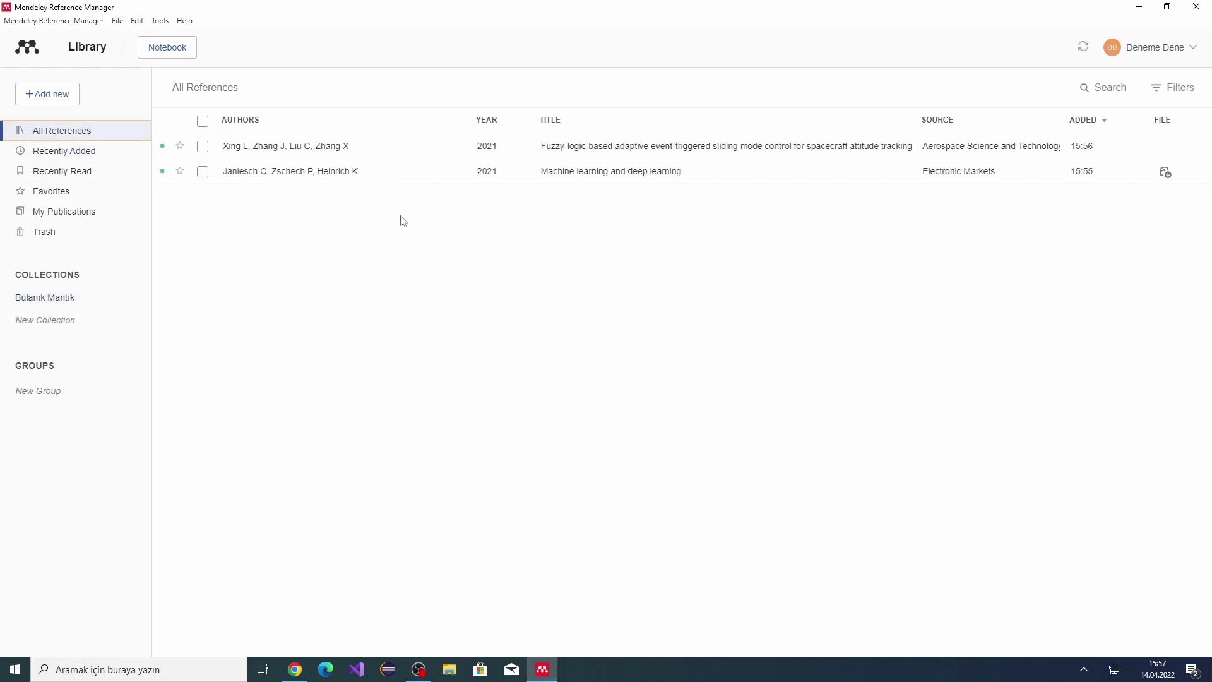
left_click_drag(331, 146, 43, 301)
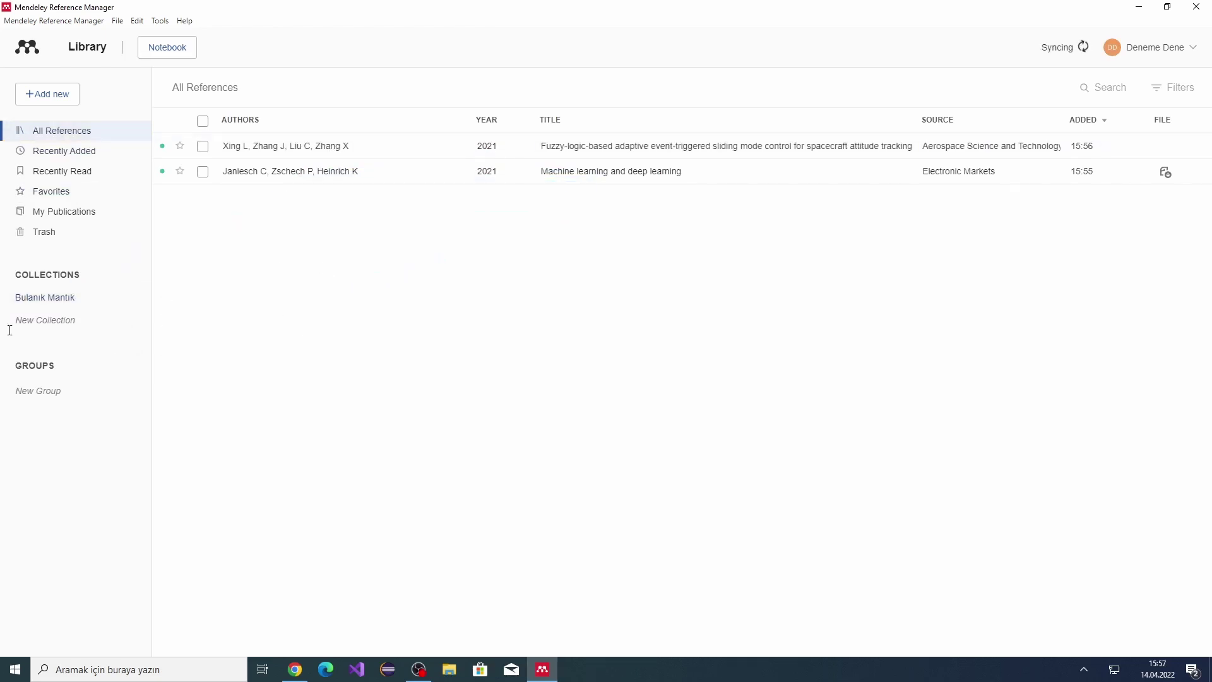
left_click(34, 303)
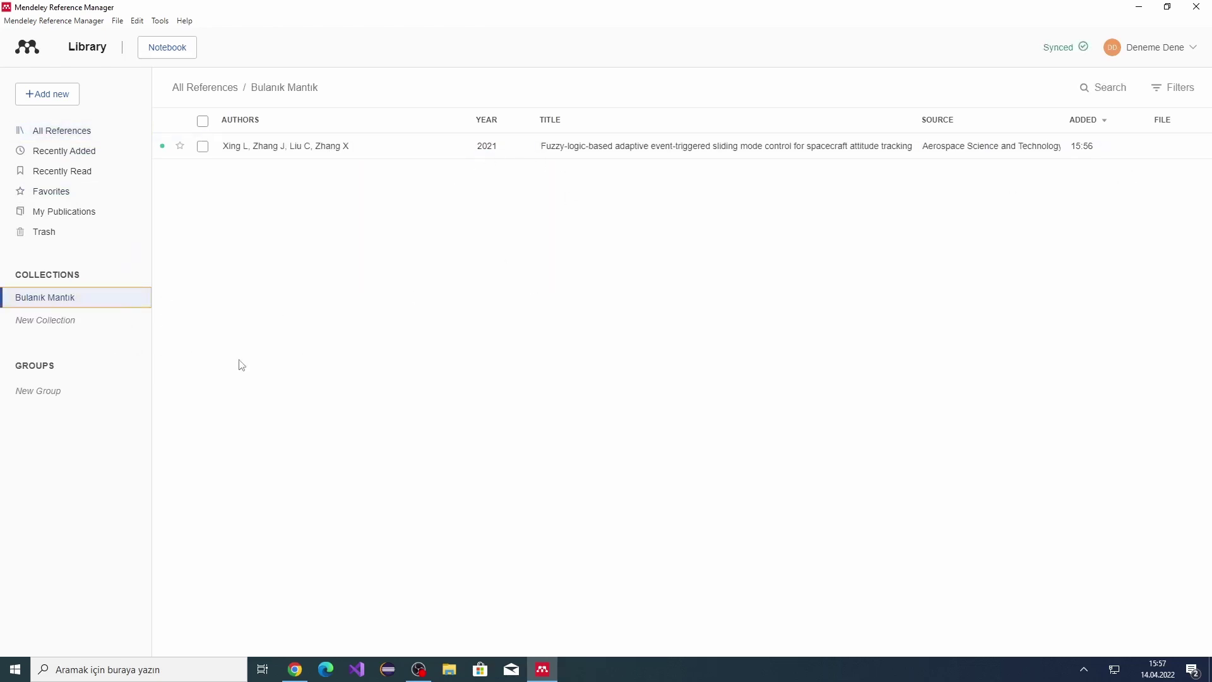
Launch Install Mendeley Cite for Microsoft Word from the Tools menu.
left_click(55, 131)
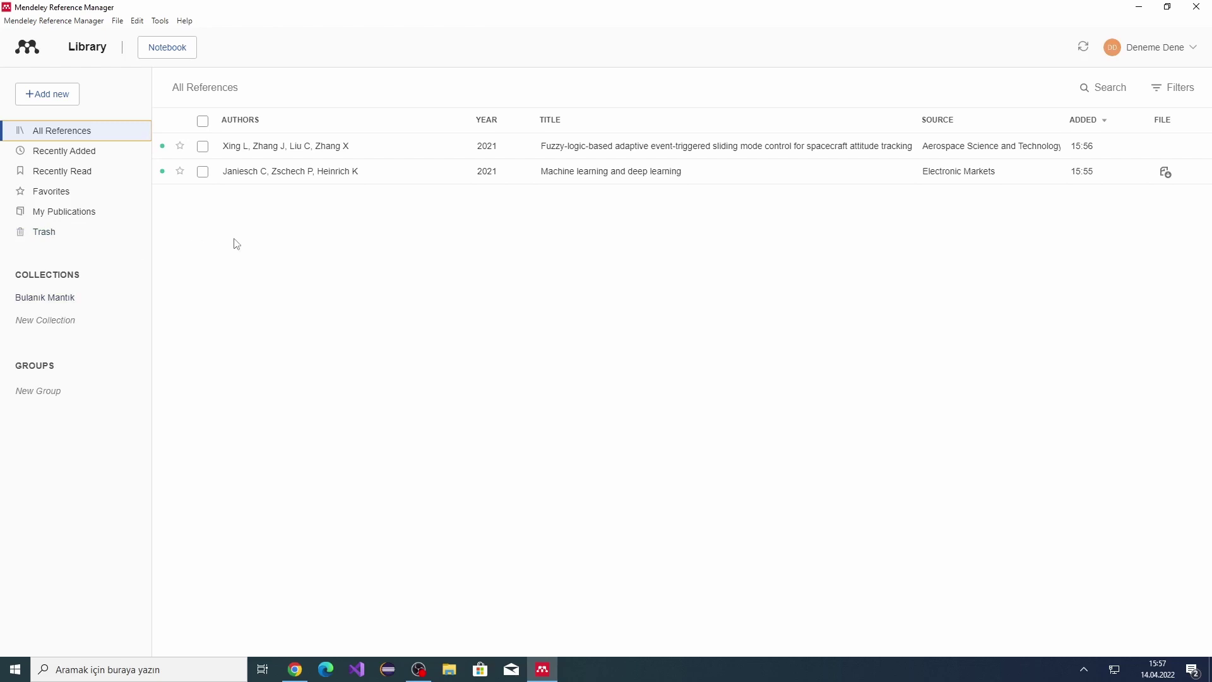
left_click(158, 26)
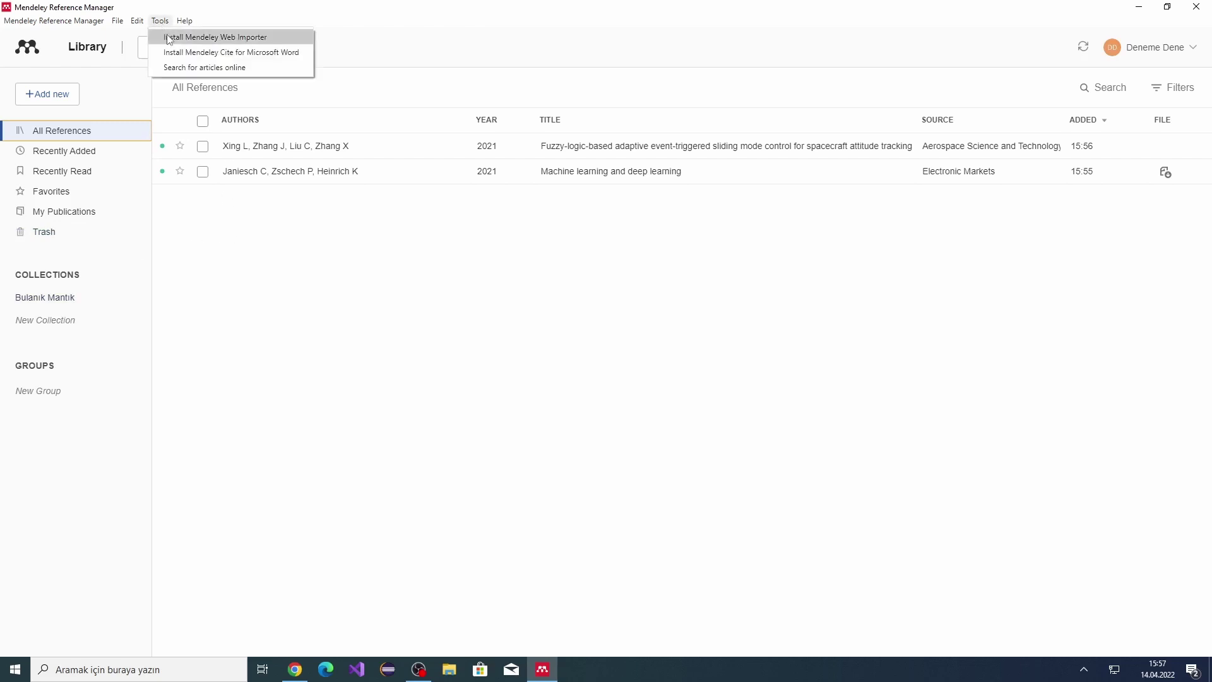
left_click(274, 52)
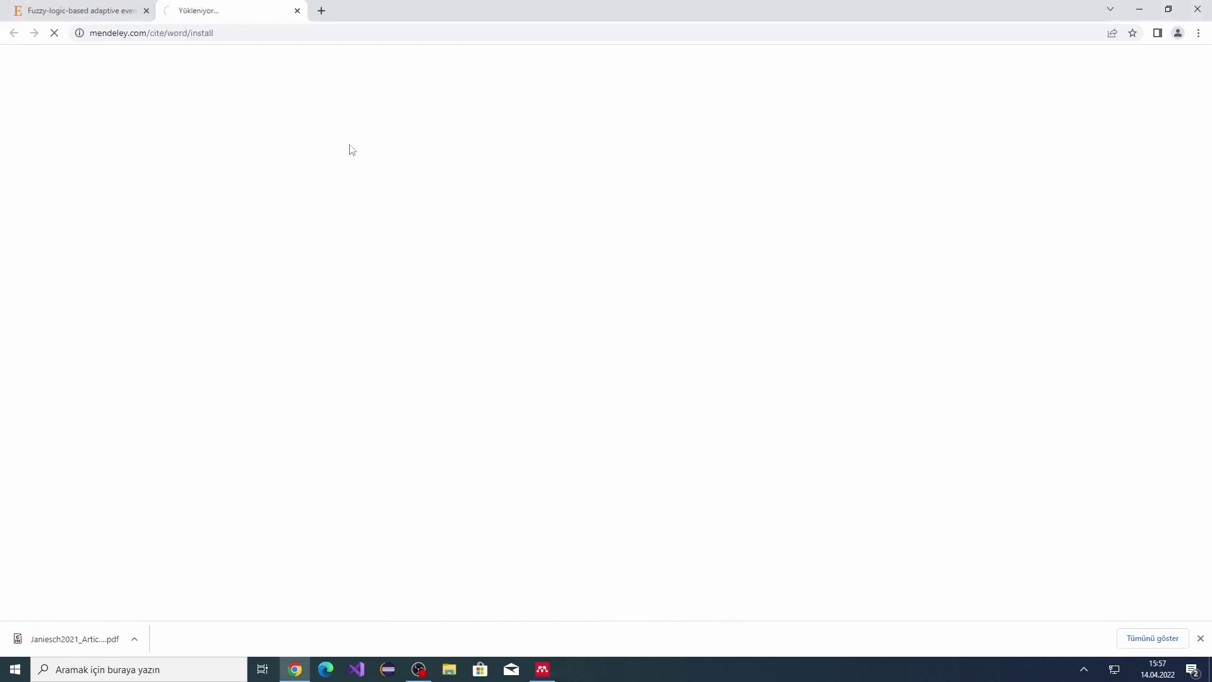
Close the old article tab and get the free Mendeley Cite add-in on AppSource.
left_click(146, 11)
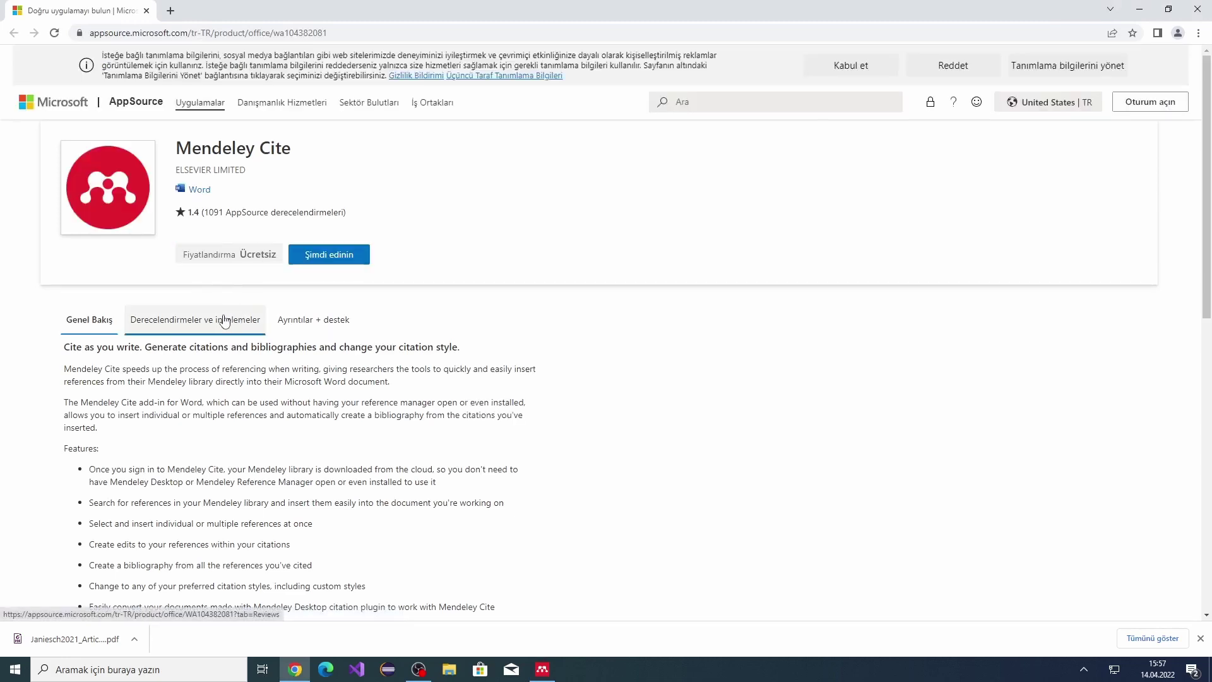
left_click(334, 256)
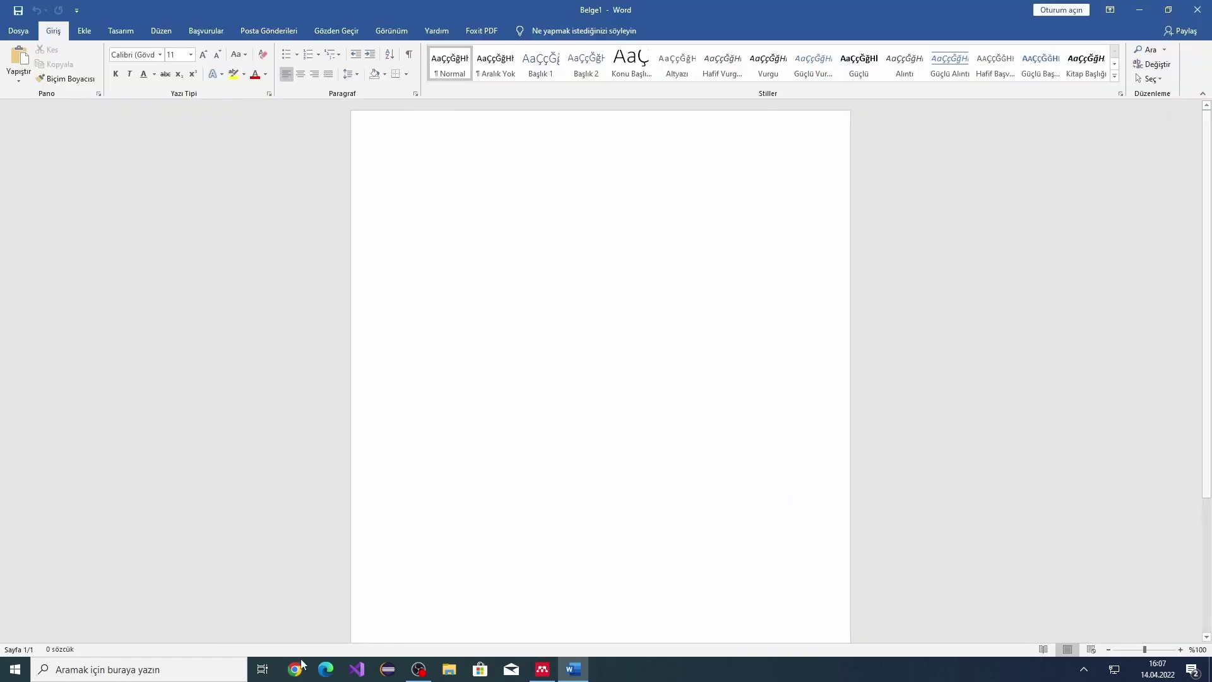
Search Google for 'lorem ipsum' and open the lipsum.com result.
left_click(294, 670)
type("lo")
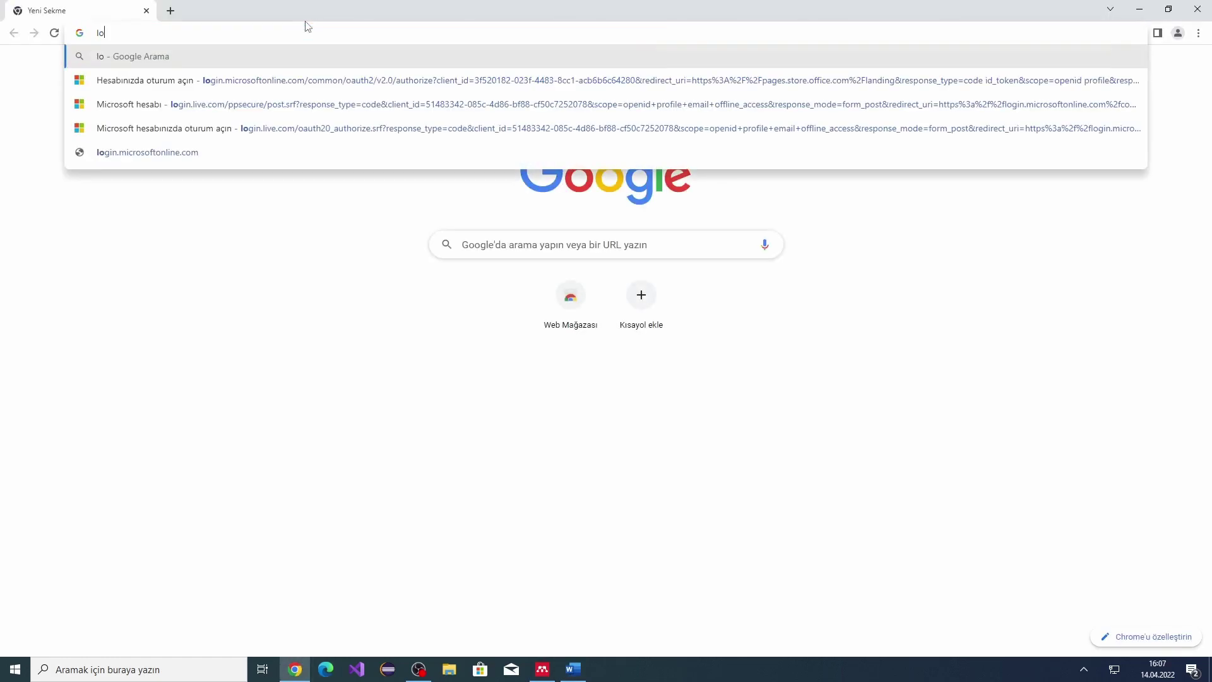
type("rem")
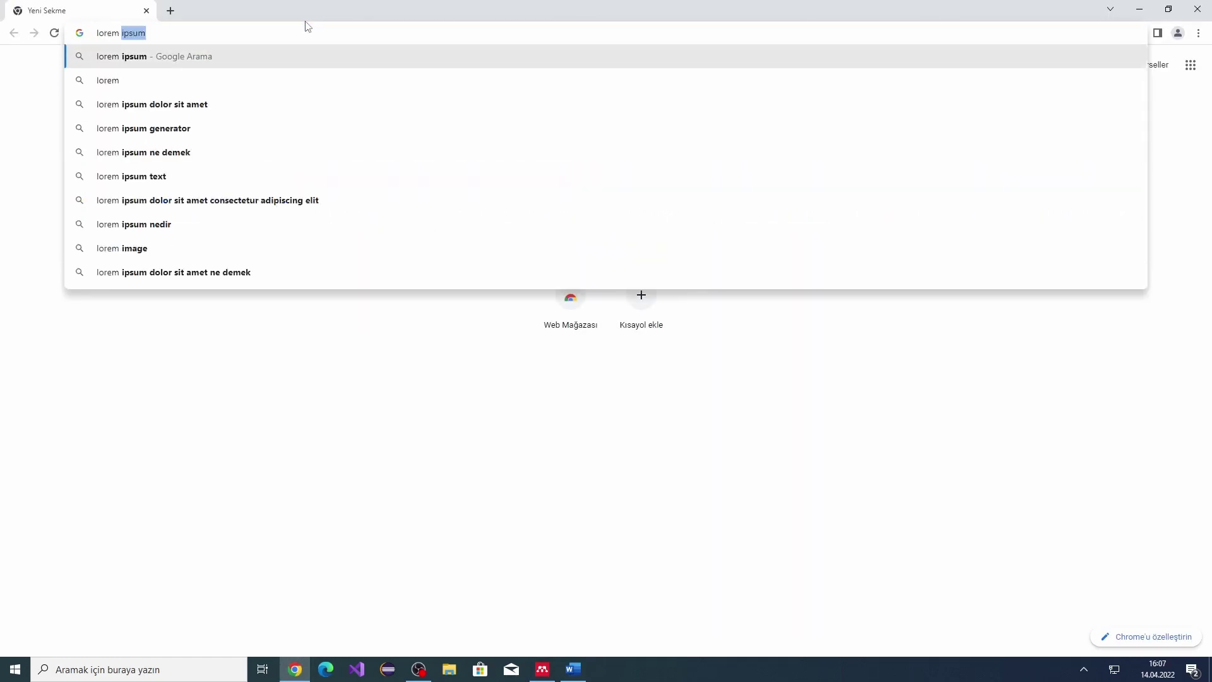
key("Return")
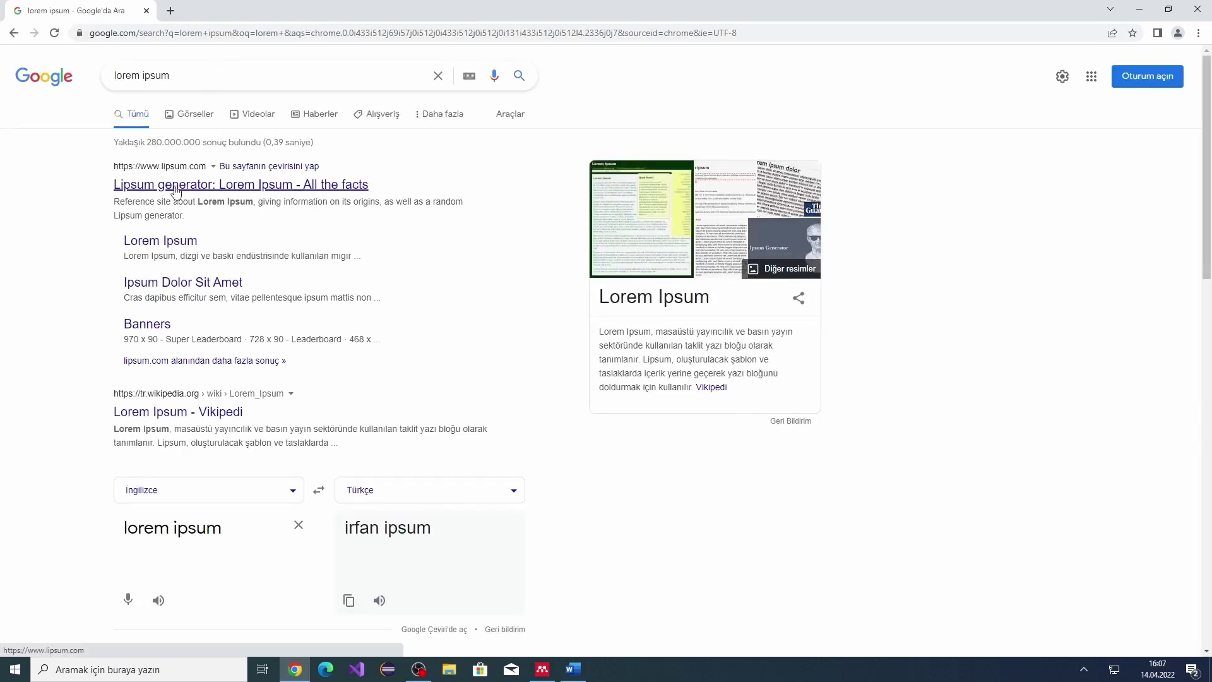
left_click(176, 191)
Select and copy the full 'Where does it come from?' paragraph, then return to Word.
scroll(588, 429, "down", 3)
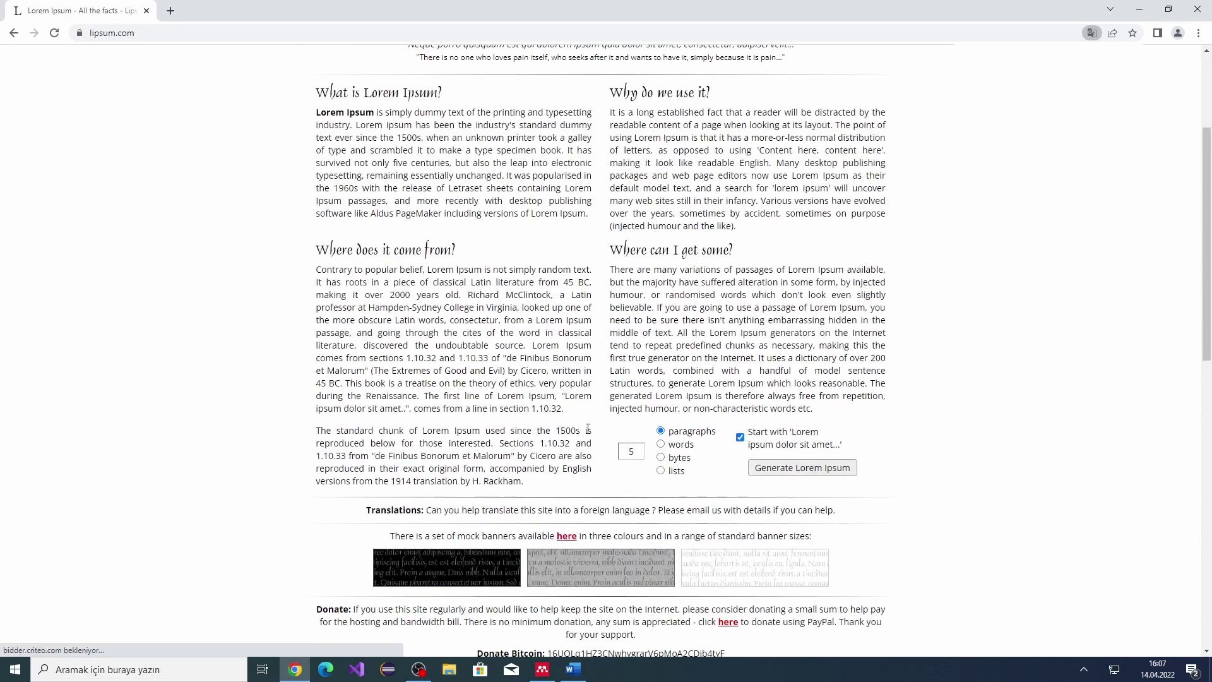
left_click_drag(571, 415, 329, 284)
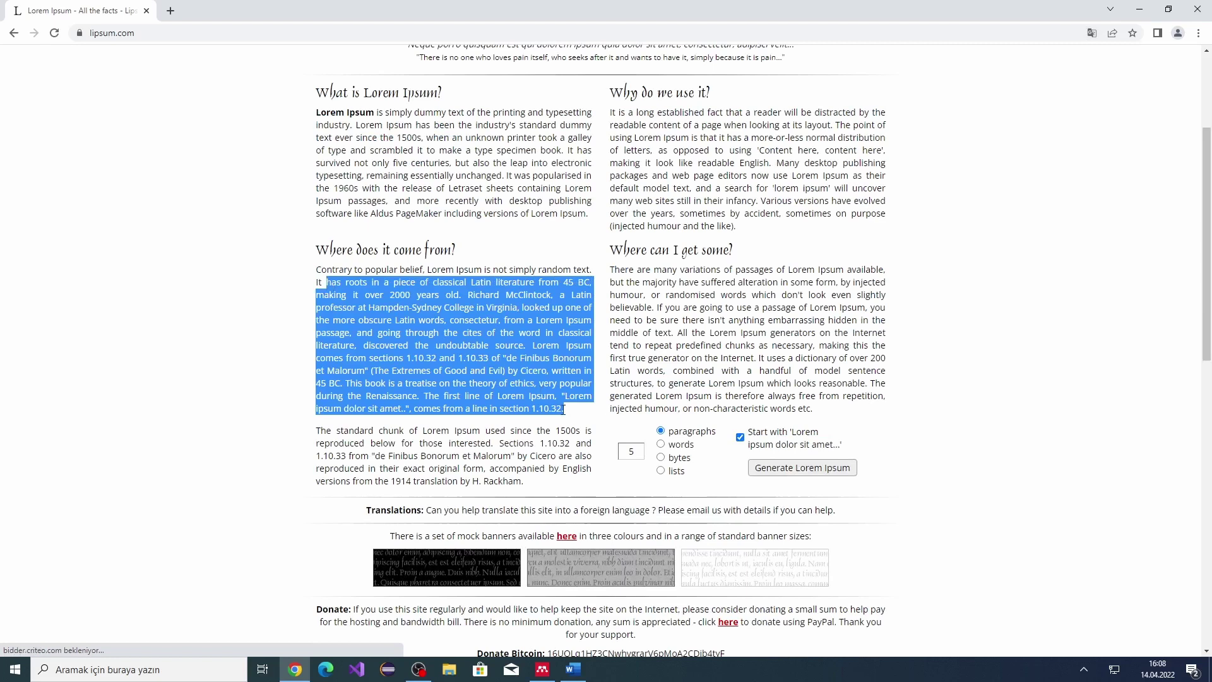
left_click_drag(564, 408, 318, 270)
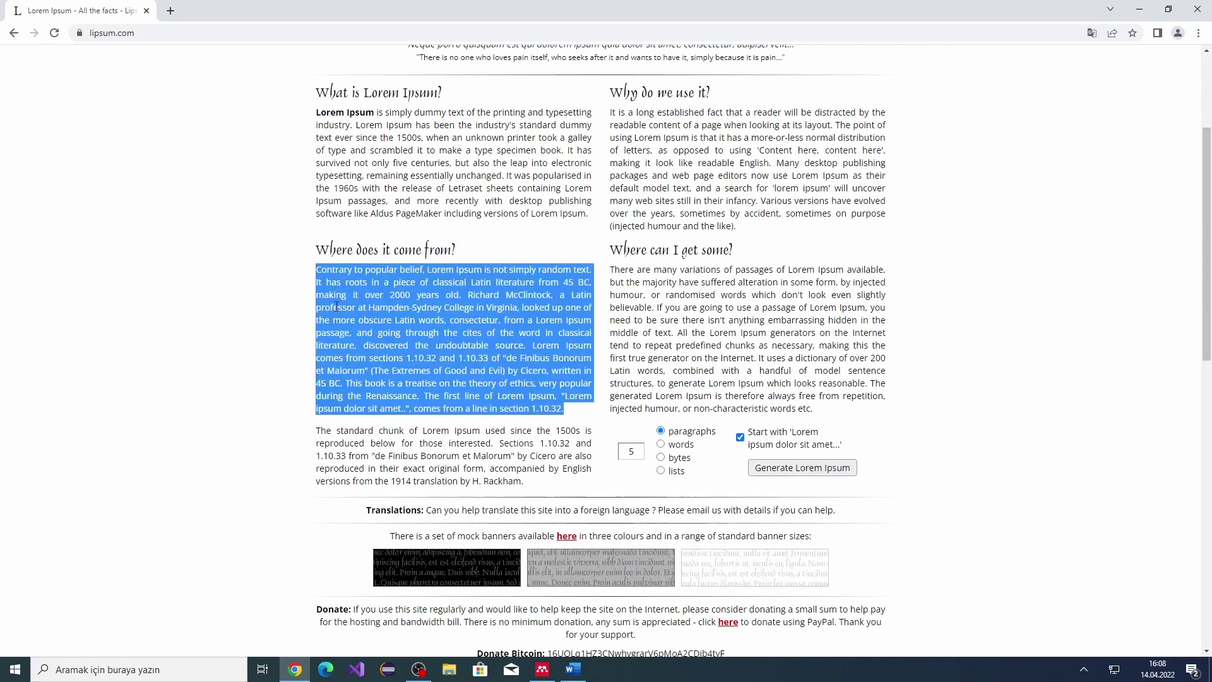
left_click(1198, 10)
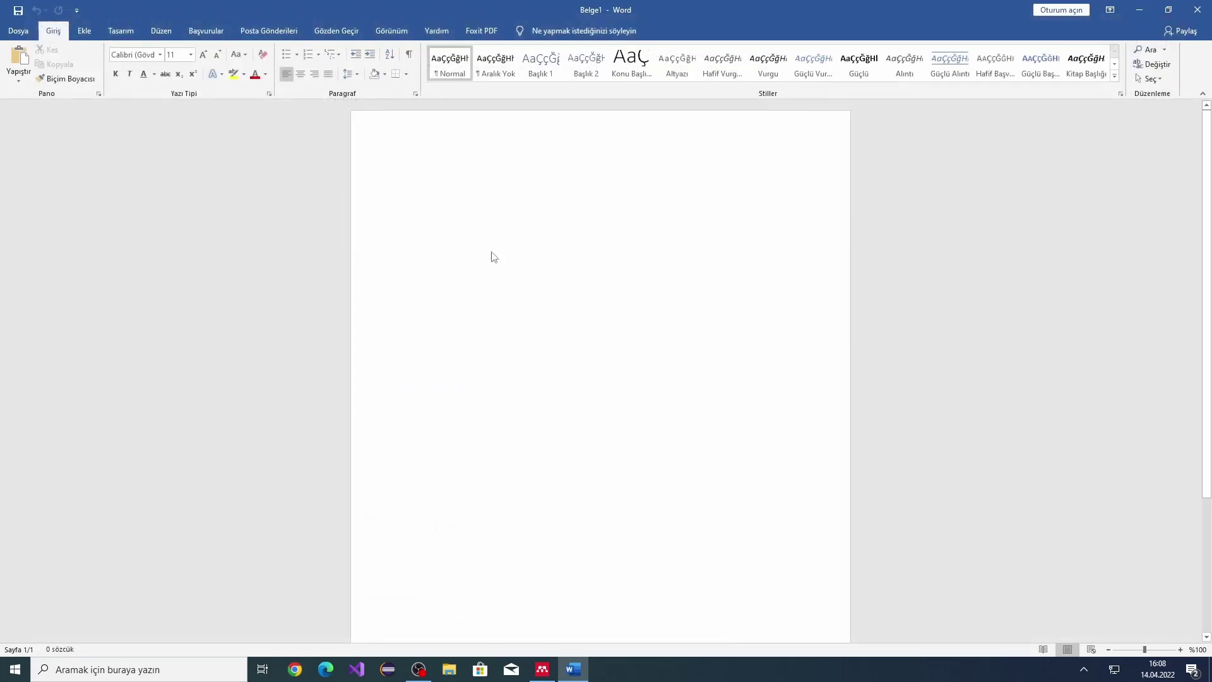
Paste three copies of the lipsum passage, justify them and set Times New Roman.
type("Contrary to popular belief, Lorem Ipsum is not simply random text. It has roots in a piece of classical Latin literature from 45 BC, making it over 2000 years old. Richard McClintock, a Latin professor at Hampden-Sydney College in Virginia, looked up one of the more obscure Latin words, consectetur, from a Lorem Ipsum passage, and going through the cites of the word in classical literature, discovered the undoubtable source. Lorem Ipsum comes from sections 1.10.32 and 1.10.33 of \"de Finibus Bonorum et Malorum\" (The Extremes of Good and Evil) by Cicero, written in 45 BC. This book is a treatise on the theory of ethics, very popular during the Renaissance. The first line of Lorem Ipsum, \"Lorem ipsum dolor sit amet..\", comes from a line in section 1.10.32.")
type("Contrary to popular belief, Lorem Ipsum is not simply random text. It has roots in a piece of classical Latin literature from 45 BC, making it over 2000 years old. Richard McClintock, a Latin professor at Hampden-Sydney College in Virginia, looked up one of the more obscure Latin words, consectetur, from a Lorem Ipsum passage, and going through the cites of the word in classical literature, discovered the undoubtable source. Lorem Ipsum comes from sections 1.10.32 and 1.10.33 of \"de Finibus Bonorum et Malorum\" (The Extremes of Good and Evil) by Cicero, written in 45 BC. This book is a treatise on the theory of ethics, very popular during the Renaissance. The first line of Lorem Ipsum, \"Lorem ipsum dolor sit amet..\", comes from a line in section 1.10.32.")
type("Contrary to popular belief, Lorem Ipsum is not simply random text. It has roots in a piece of classical Latin literature from 45 BC, making it over 2000 years old. Richard McClintock, a Latin professor at Hampden-Sydney College in Virginia, looked up one of the more obscure Latin words, consectetur, from a Lorem Ipsum passage, and going through the cites of the word in classical literature, discovered the undoubtable source. Lorem Ipsum comes from sections 1.10.32 and 1.10.33 of \"de Finibus Bonorum et Malorum\" (The Extremes of Good and Evil) by Cicero, written in 45 BC. This book is a treatise on the theory of ethics, very popular during the Renaissance. The first line of Lorem Ipsum, \"Lorem ipsum dolor sit amet..\", comes from a line in section 1.10.32.")
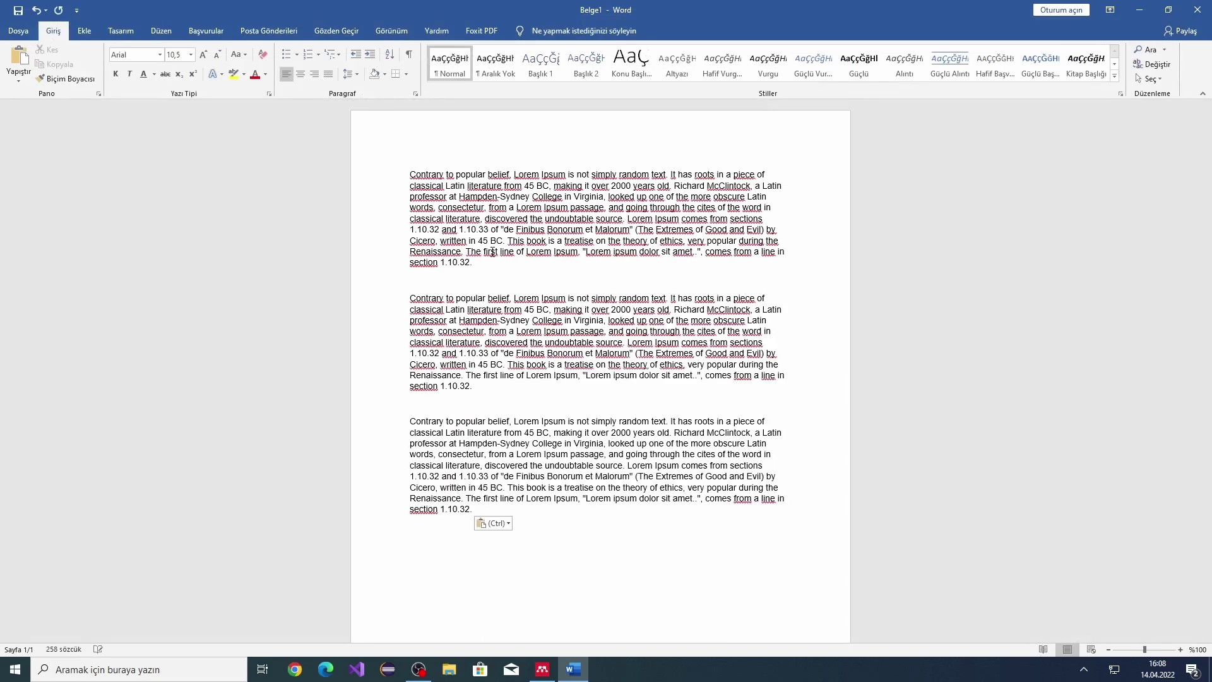
left_click_drag(473, 509, 408, 176)
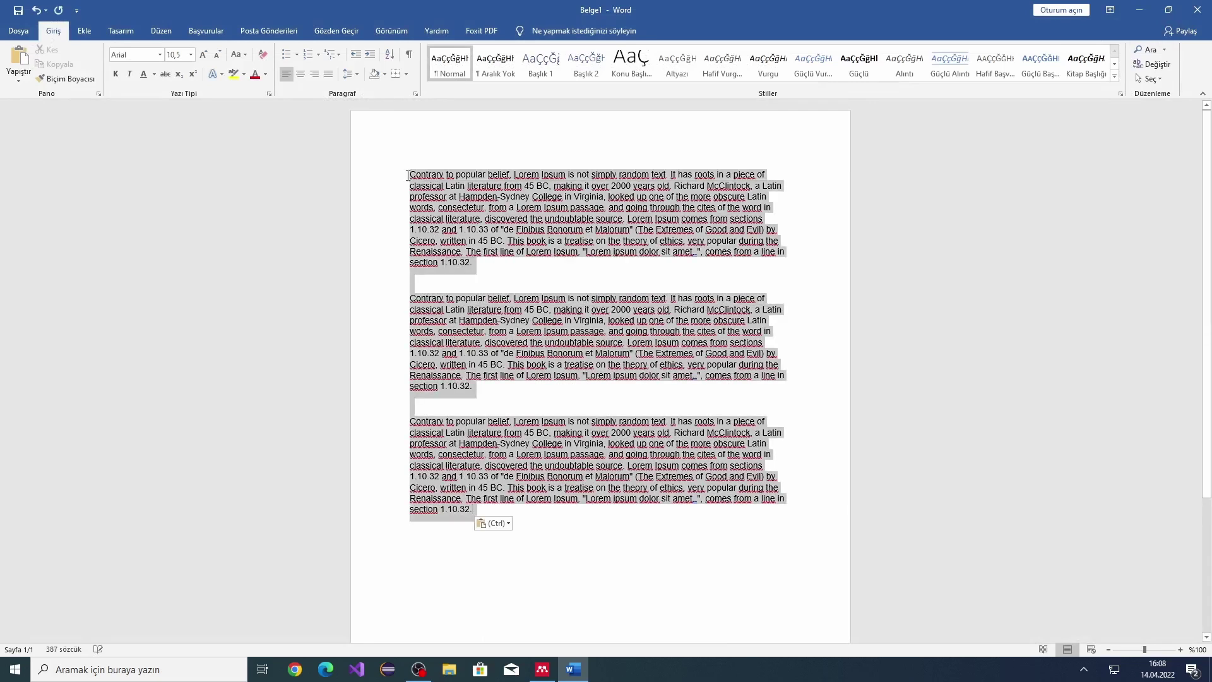
left_click(328, 74)
left_click(132, 55)
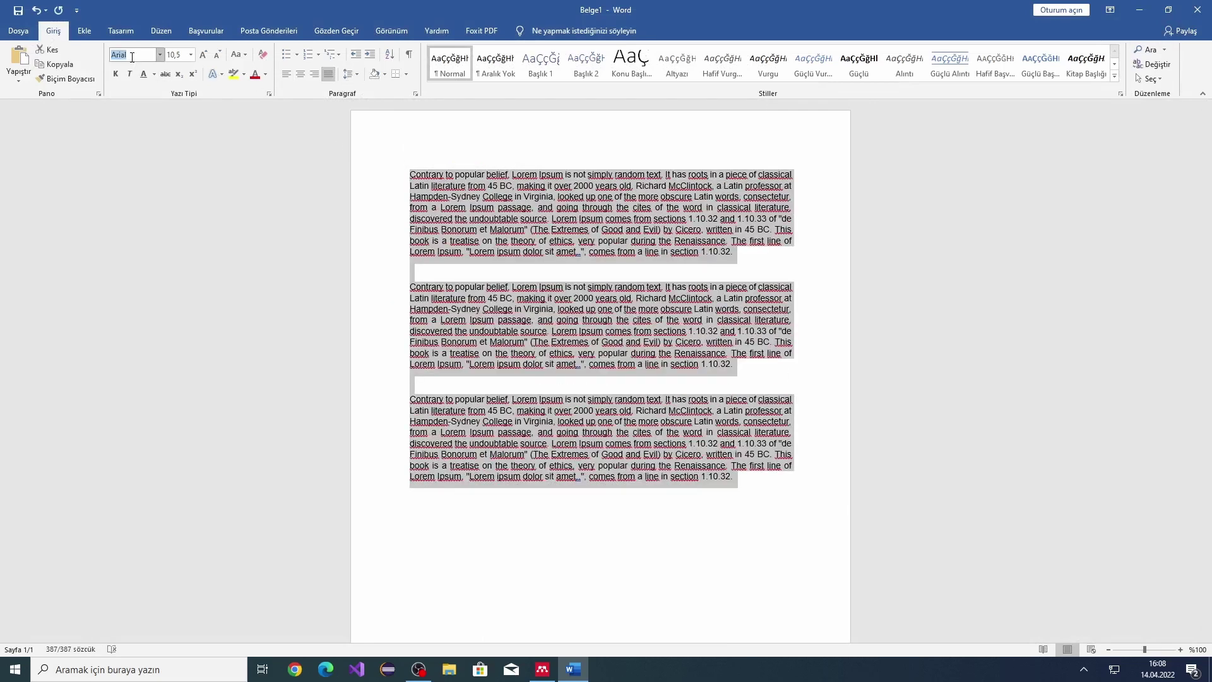
type("Times New Roman")
key("Return")
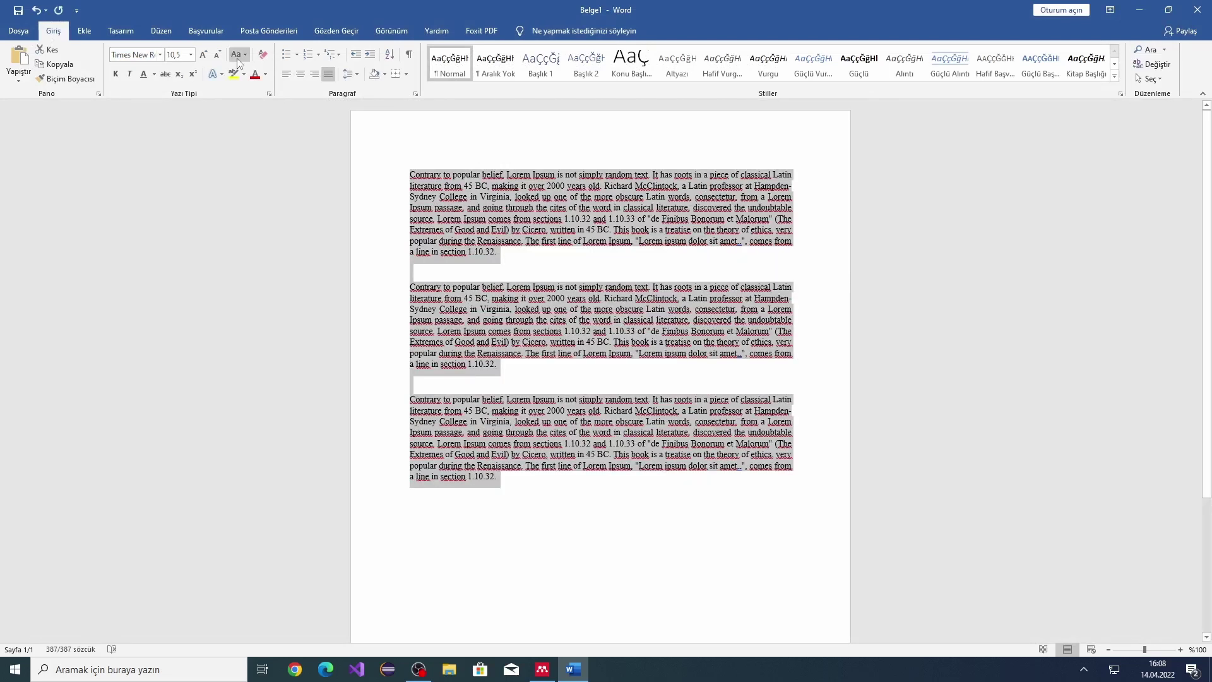
Set the pasted text to 12 pt with 1.5 line spacing.
left_click(178, 54)
left_click(178, 54)
key("Return")
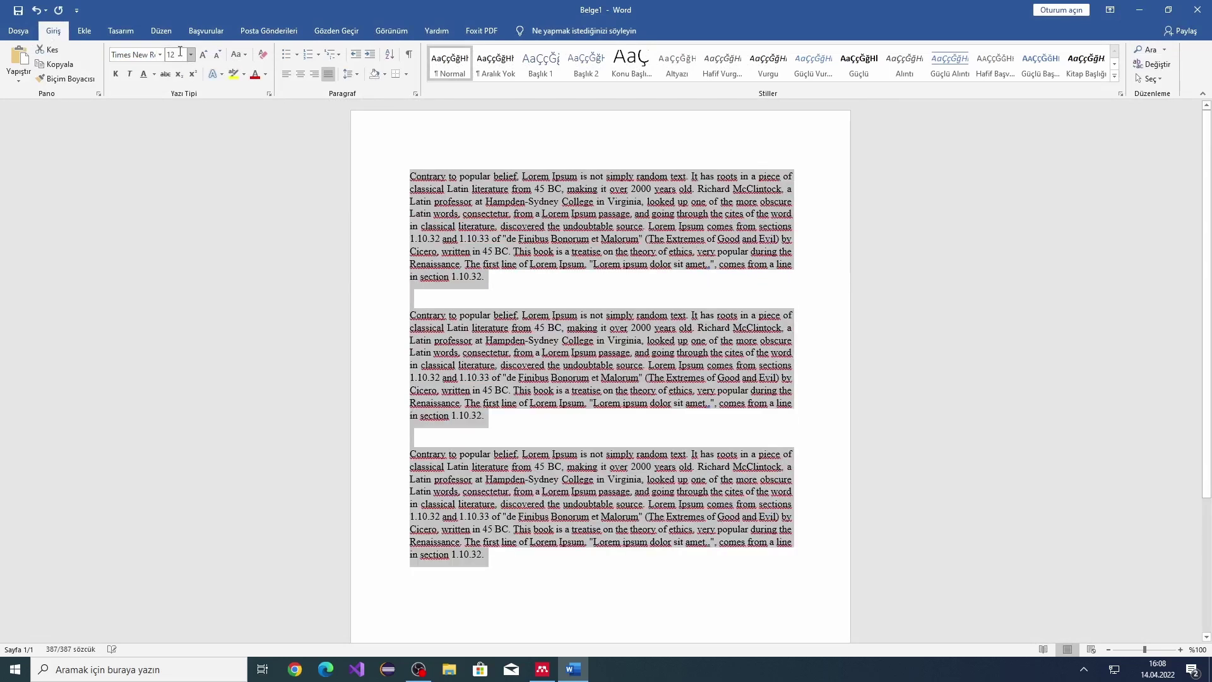
left_click(349, 74)
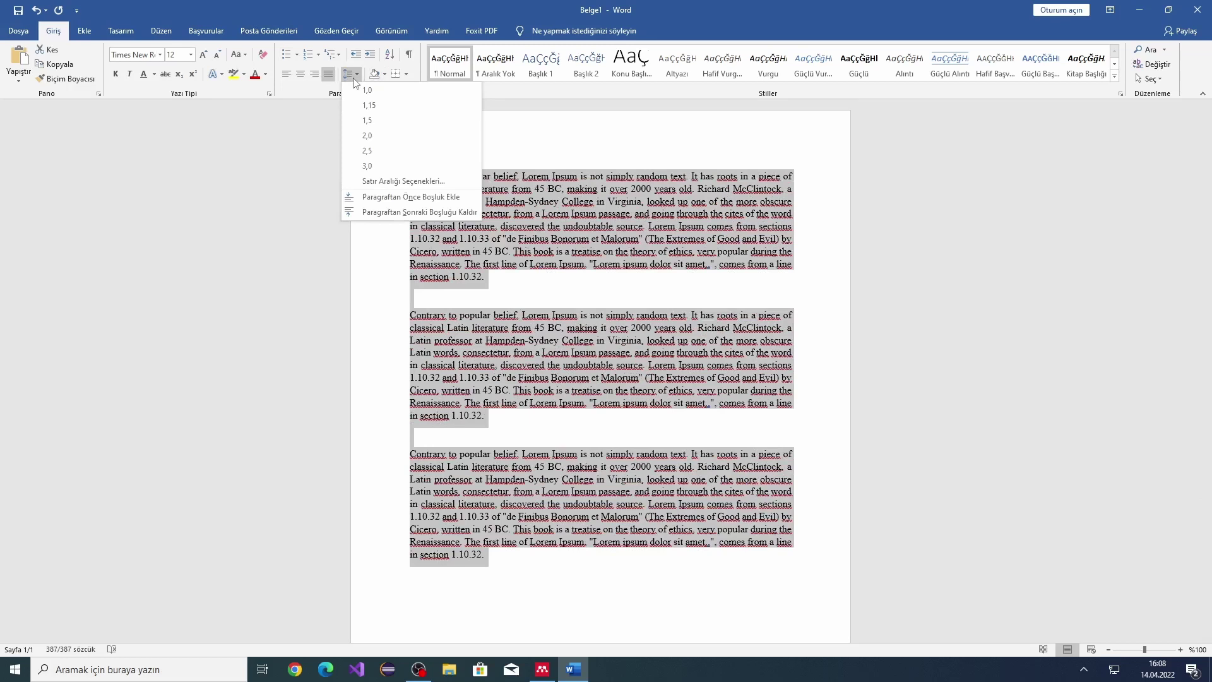
left_click(365, 120)
left_click(509, 322)
scroll(544, 316, "down", 4)
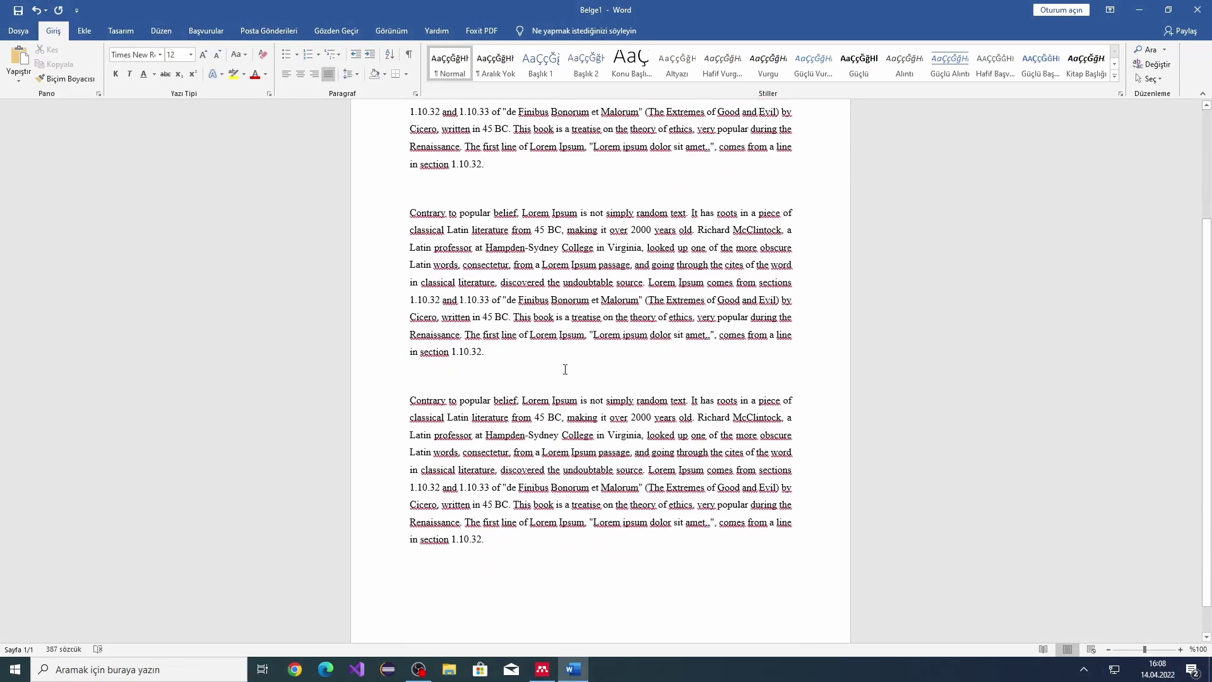
scroll(540, 271, "up", 3)
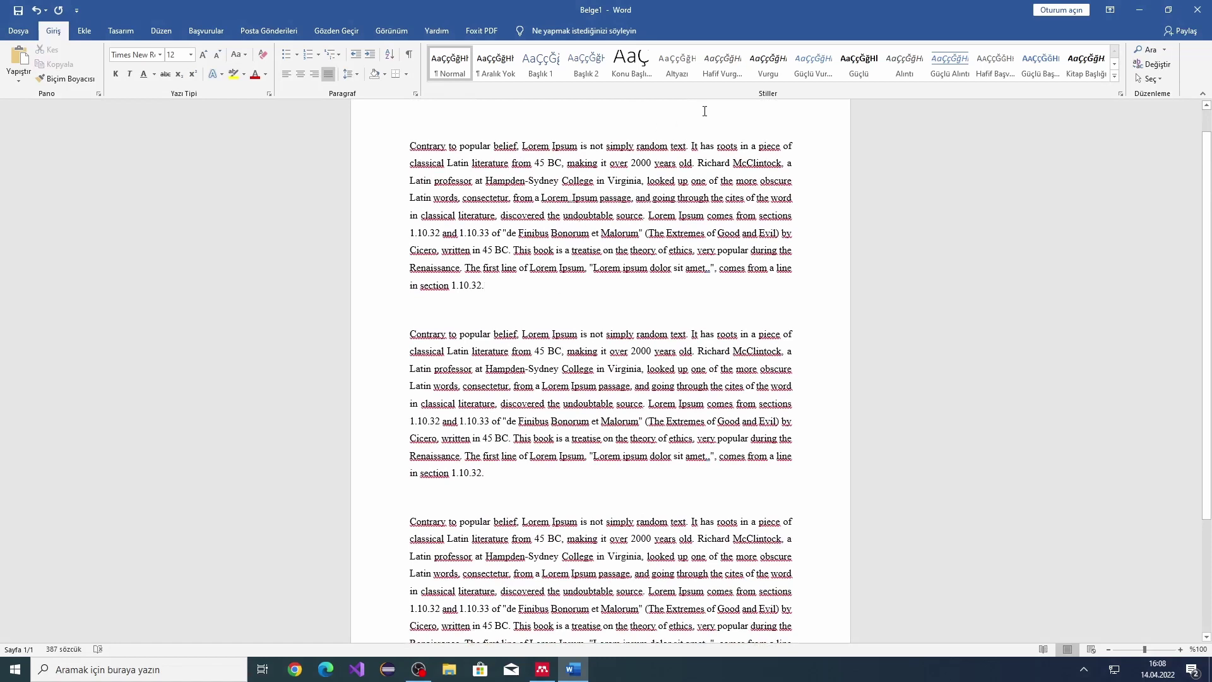
left_click(205, 32)
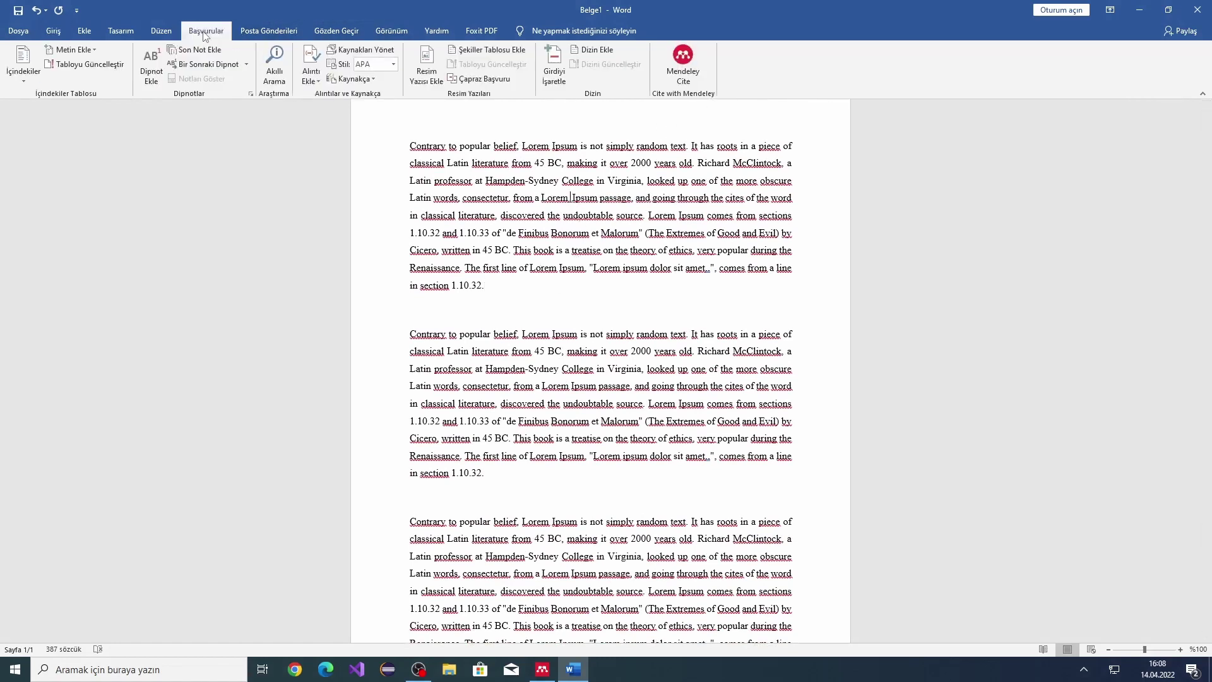
Insert an (Xing et al., 2021) citation for the fuzzy-logic spacecraft article via Mendeley Cite.
left_click(683, 66)
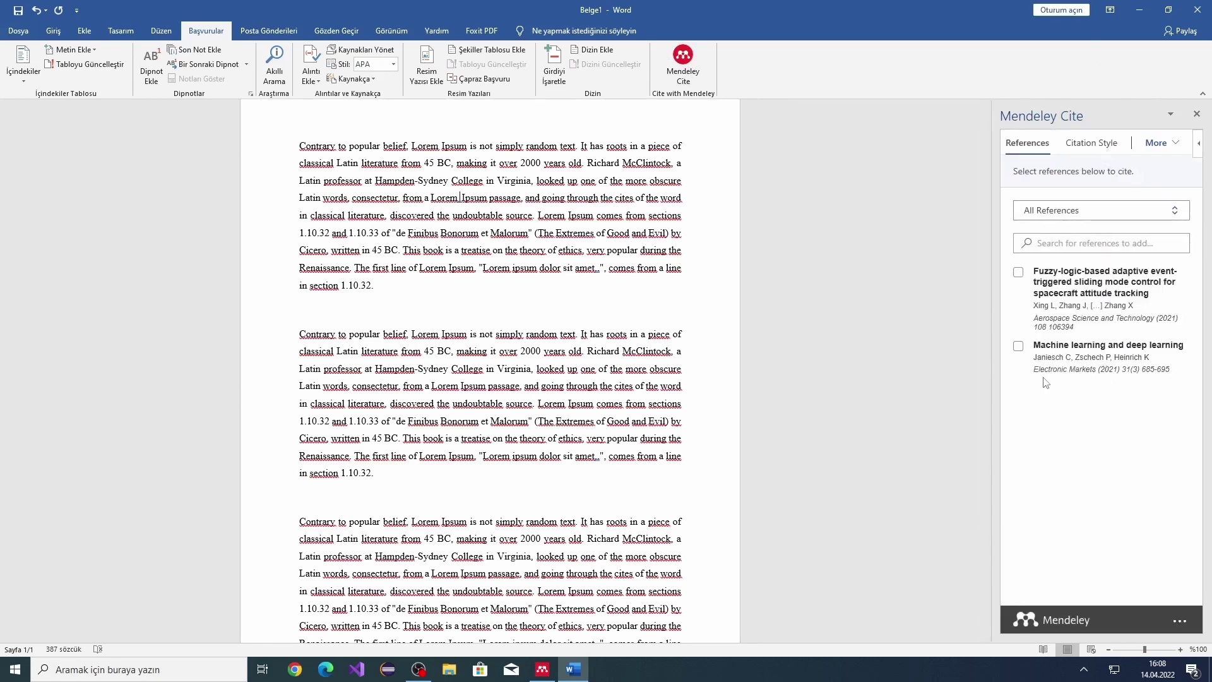
left_click(1019, 272)
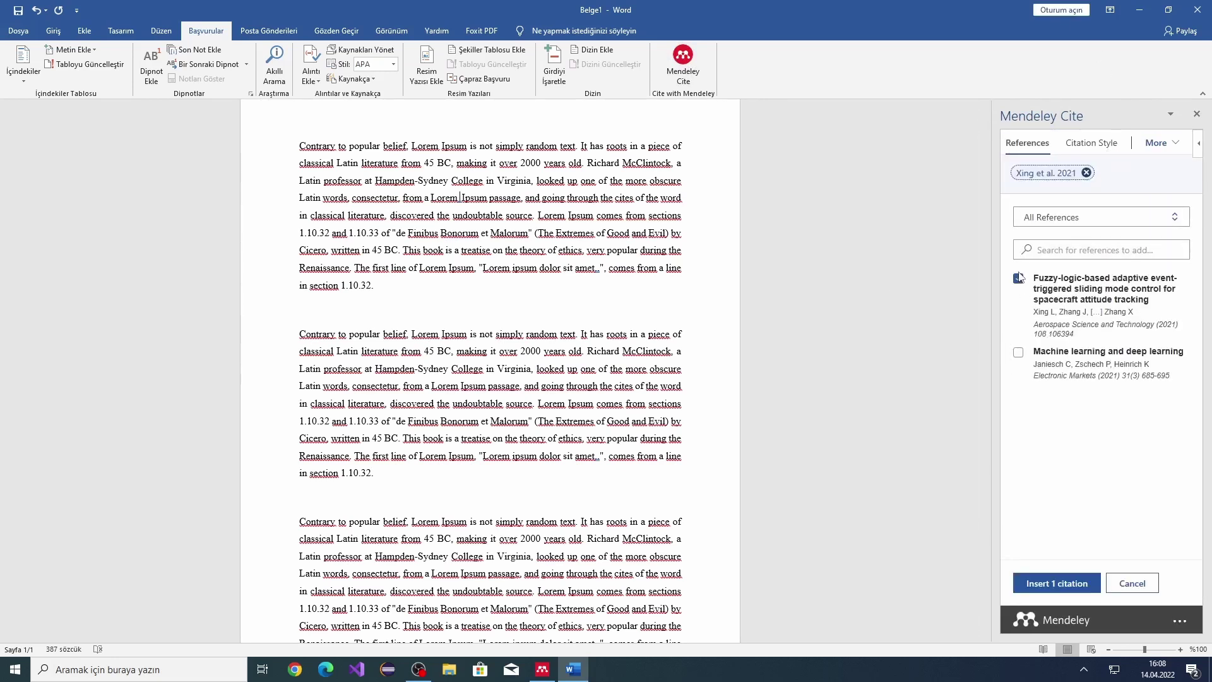
left_click(1047, 585)
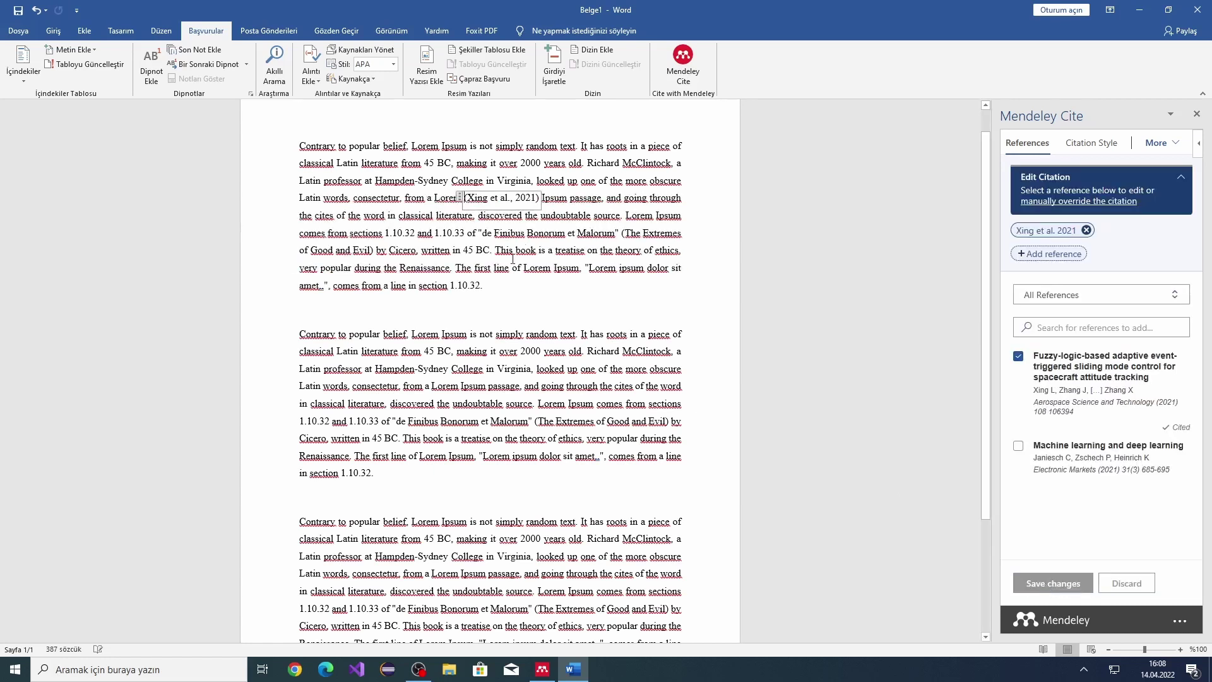
left_click(544, 228)
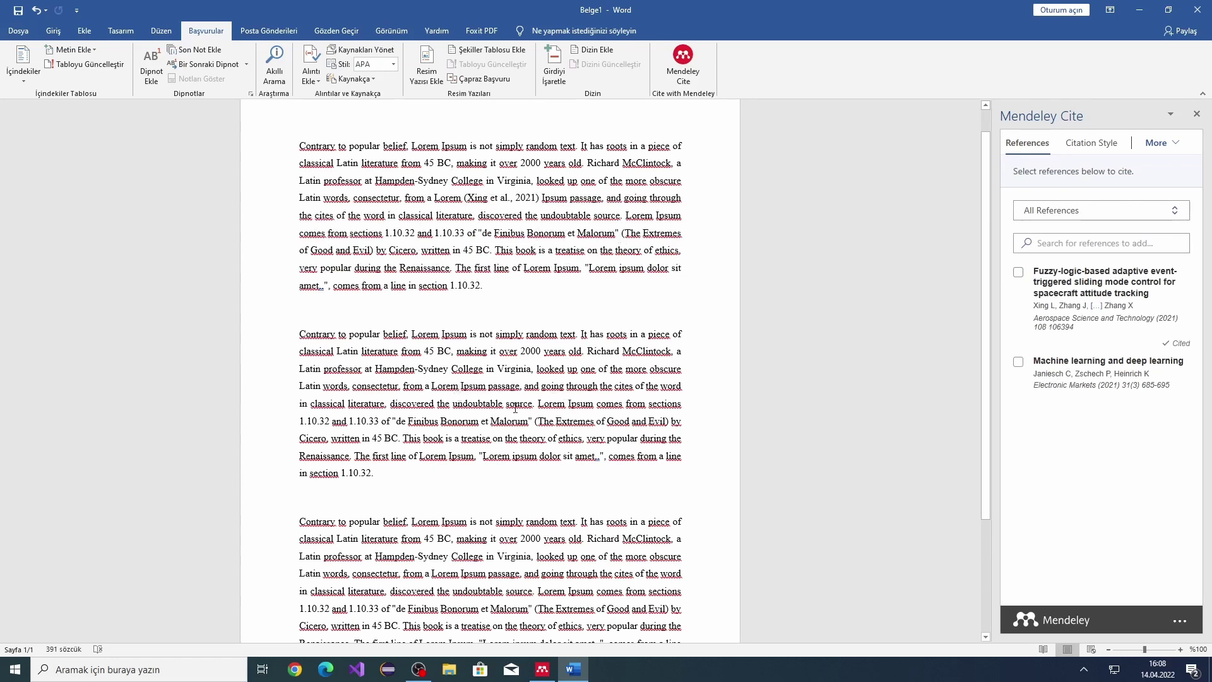
Cite Janiesch et al. 2021 after 'Lorem' in the second paragraph, then type 'Referans' below.
left_click(461, 385)
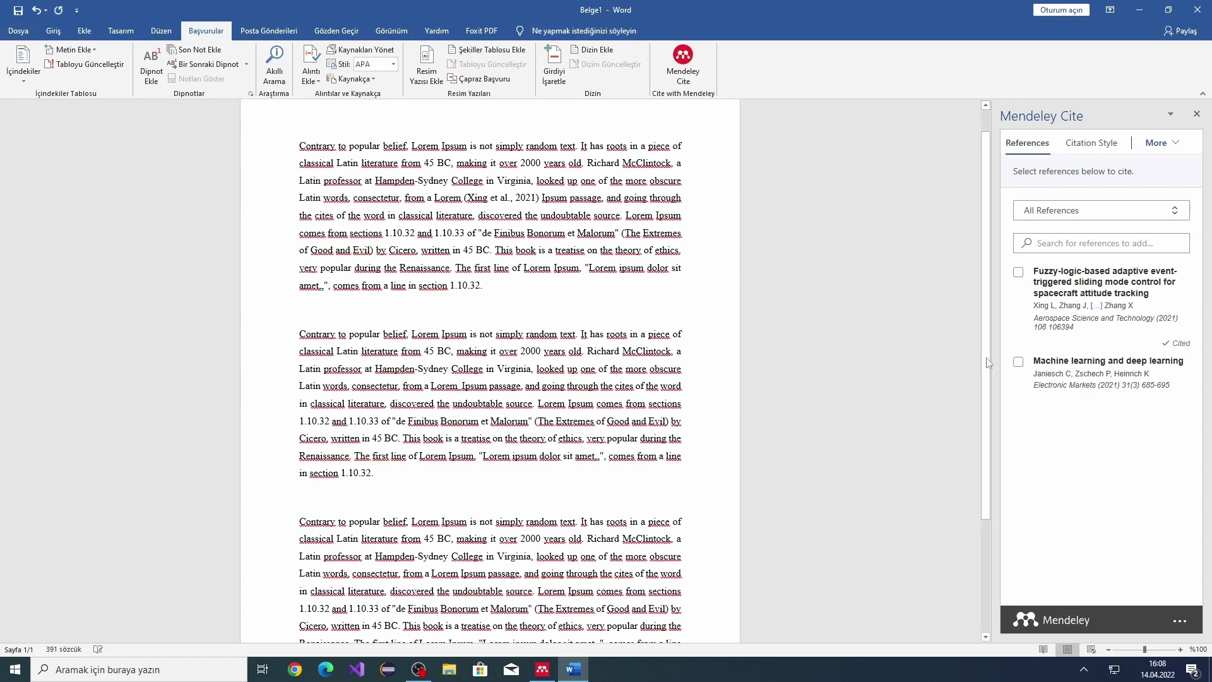
left_click(1019, 363)
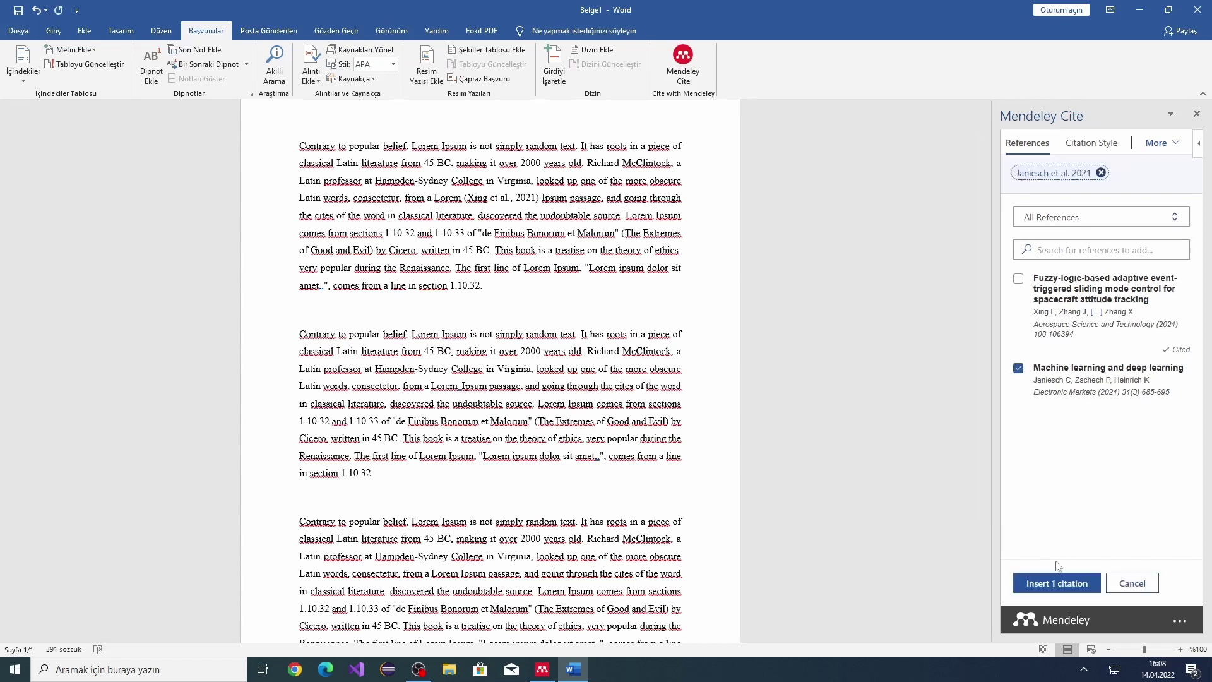
left_click(1056, 582)
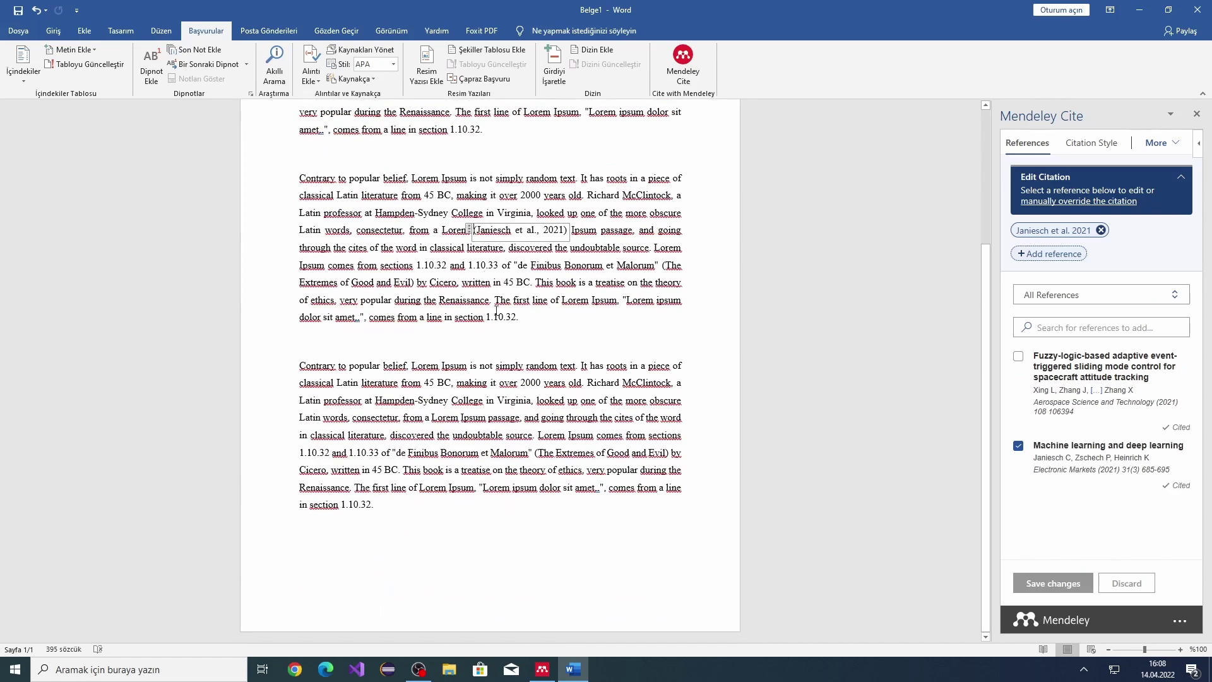
left_click(496, 313)
scroll(494, 168, "up", 3)
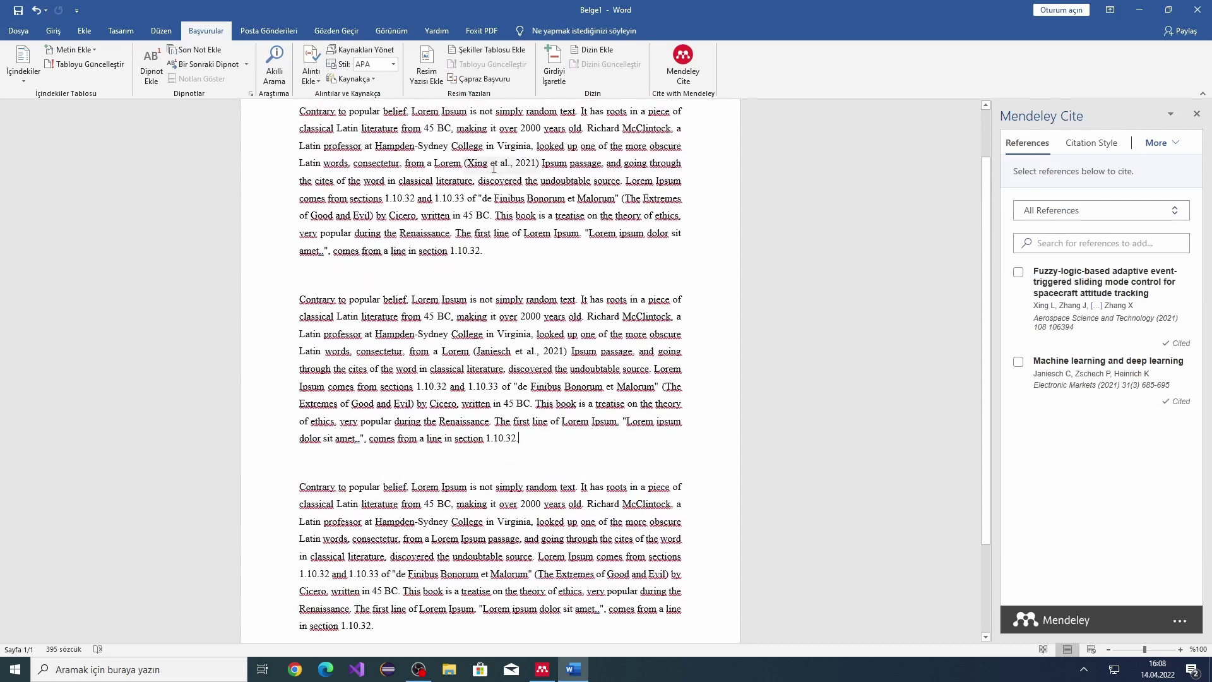
scroll(495, 190, "down", 3)
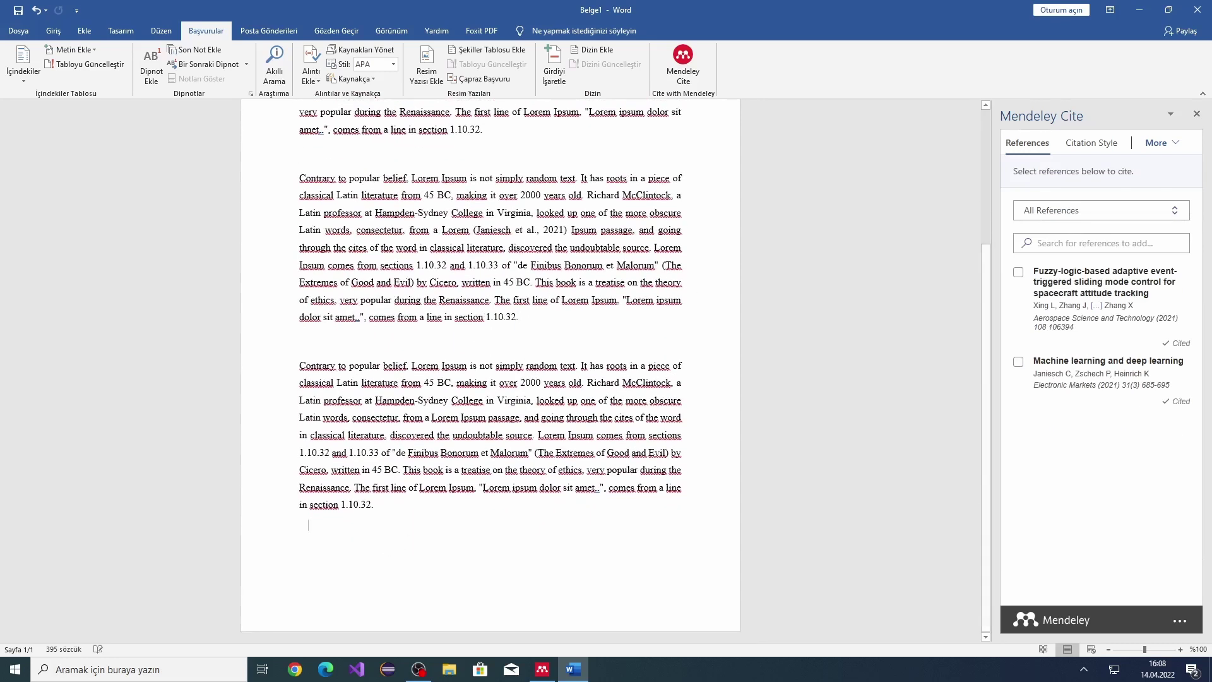
type("Refera")
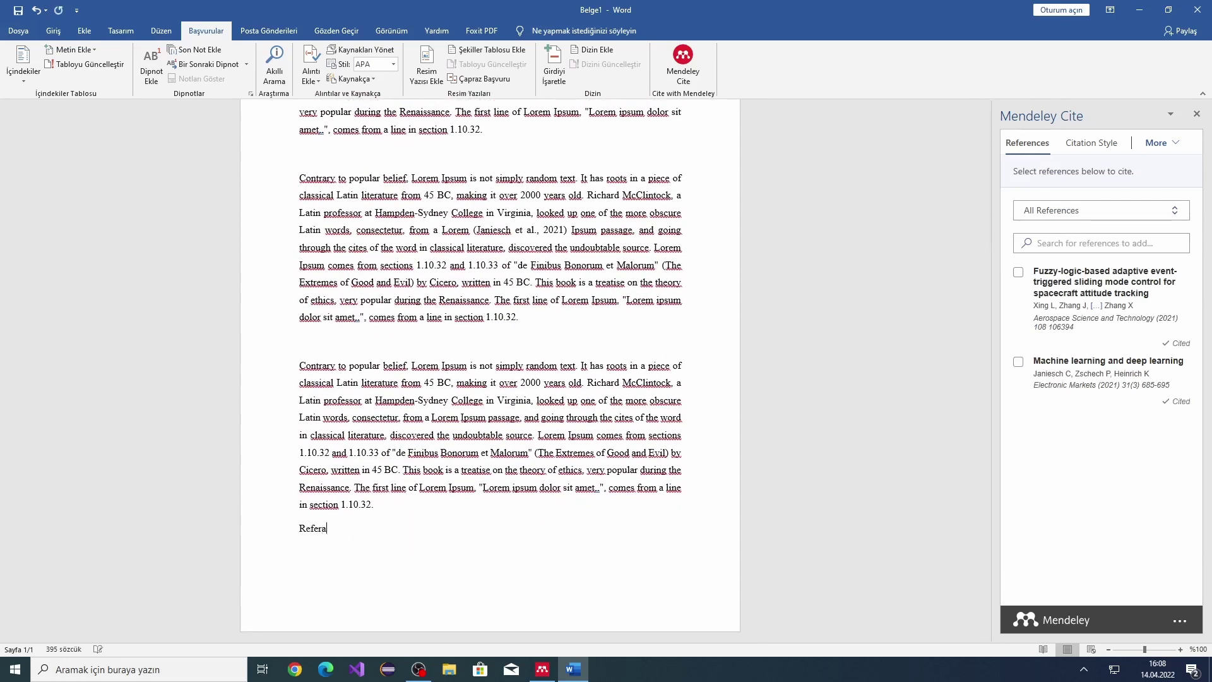
type("nslar")
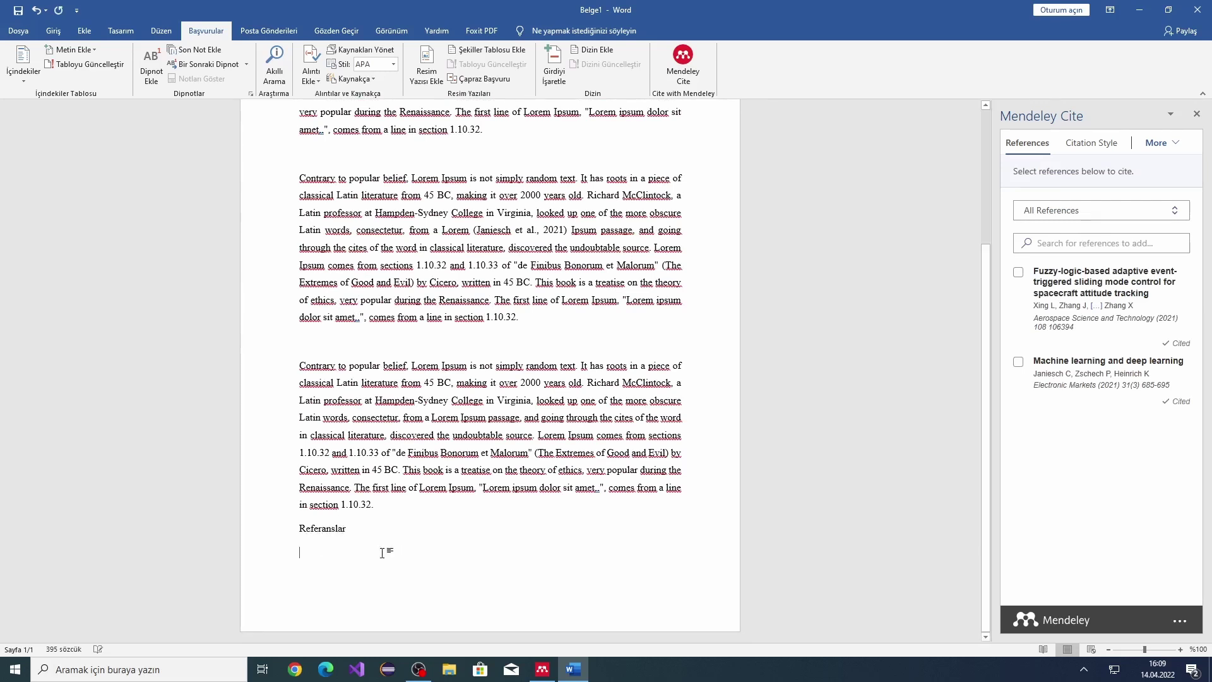
Insert the Mendeley bibliography under Referanslar and move it to a new page.
left_click(1156, 143)
left_click(1137, 167)
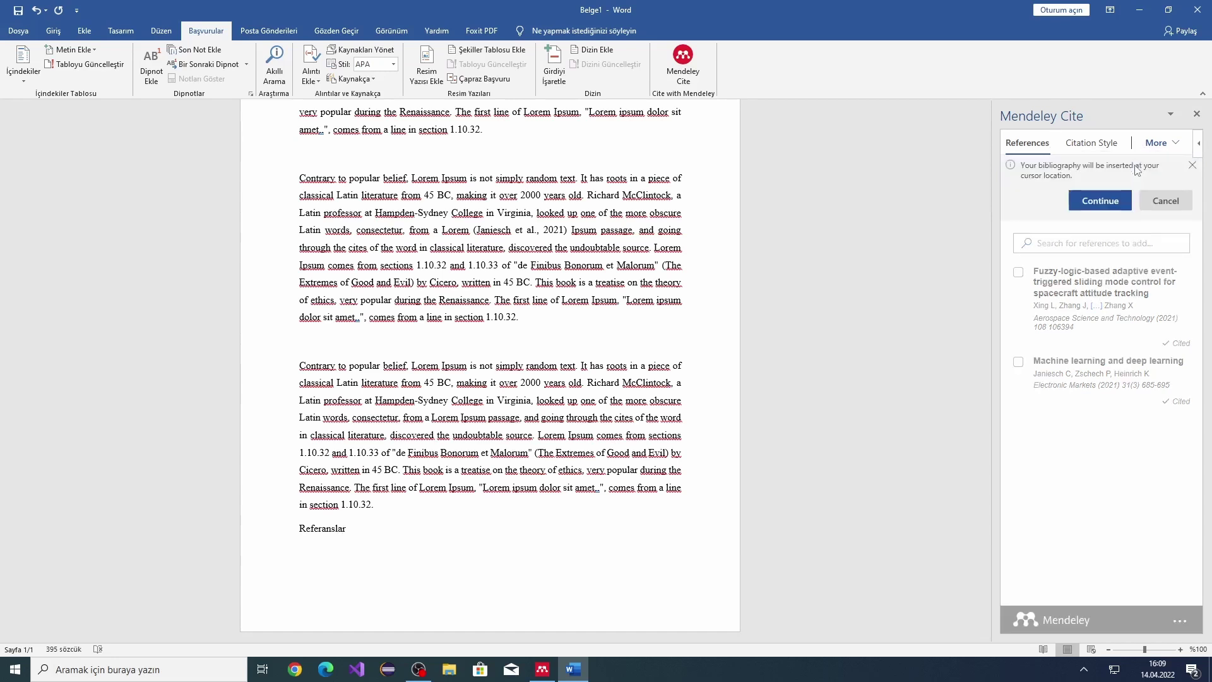
left_click(1100, 201)
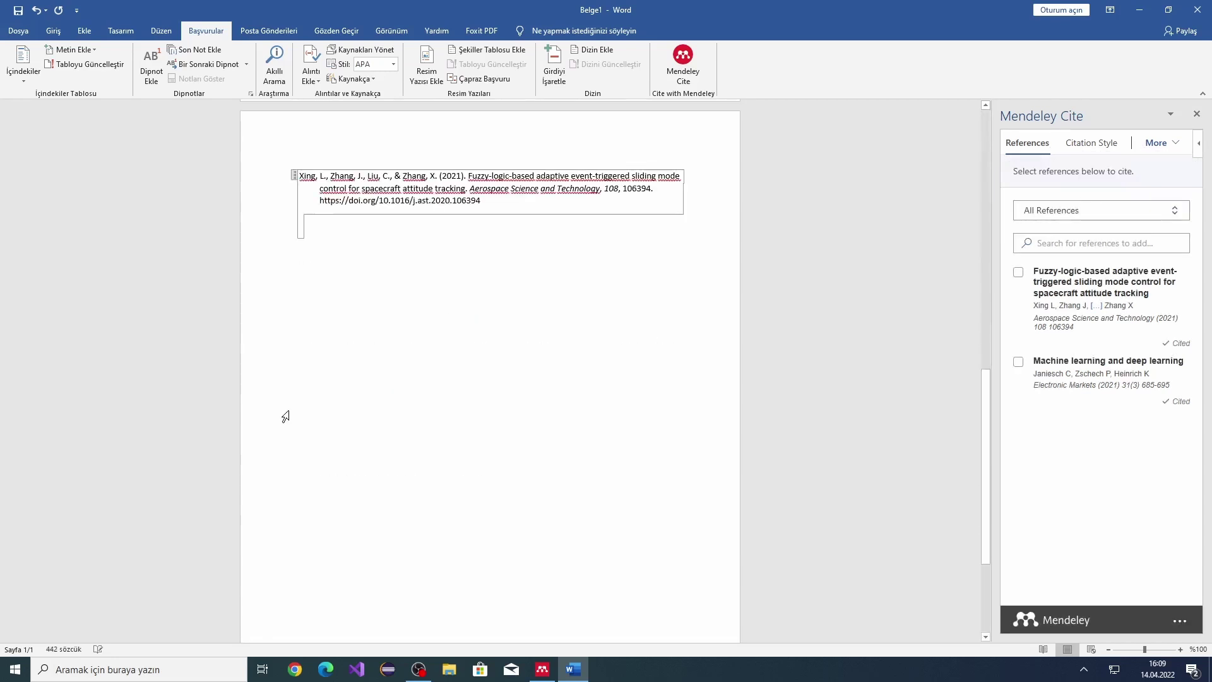
scroll(379, 398, "up", 5)
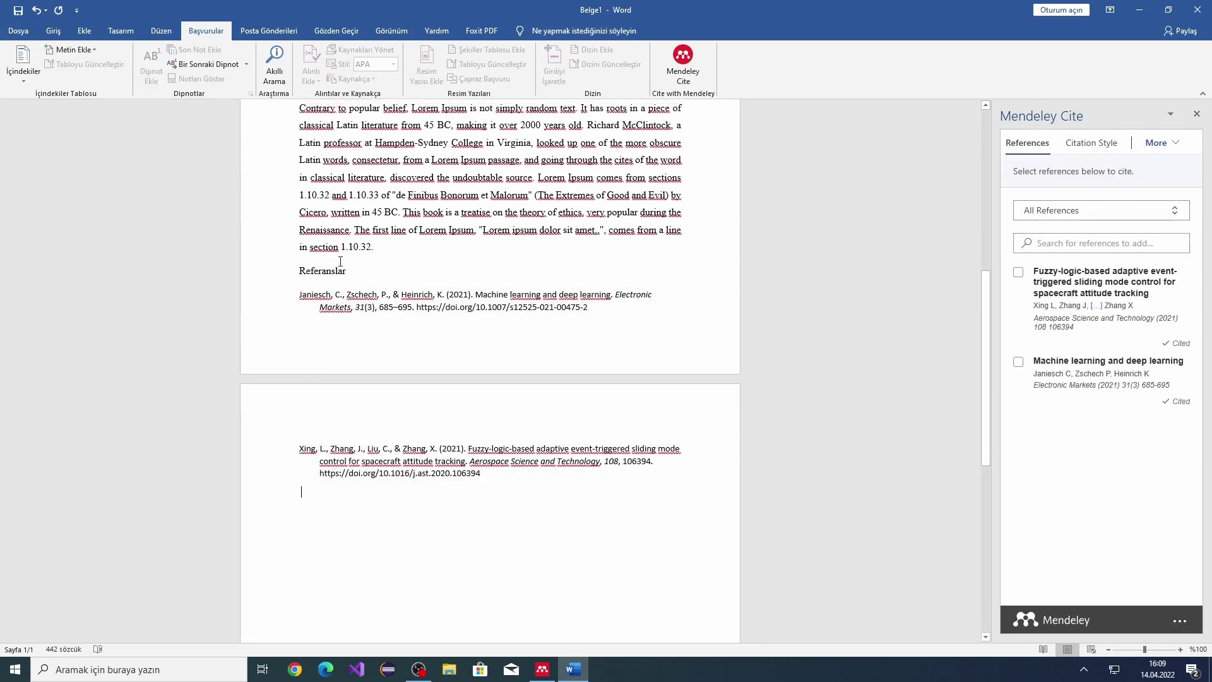
left_click(301, 271)
key("ctrl+Return")
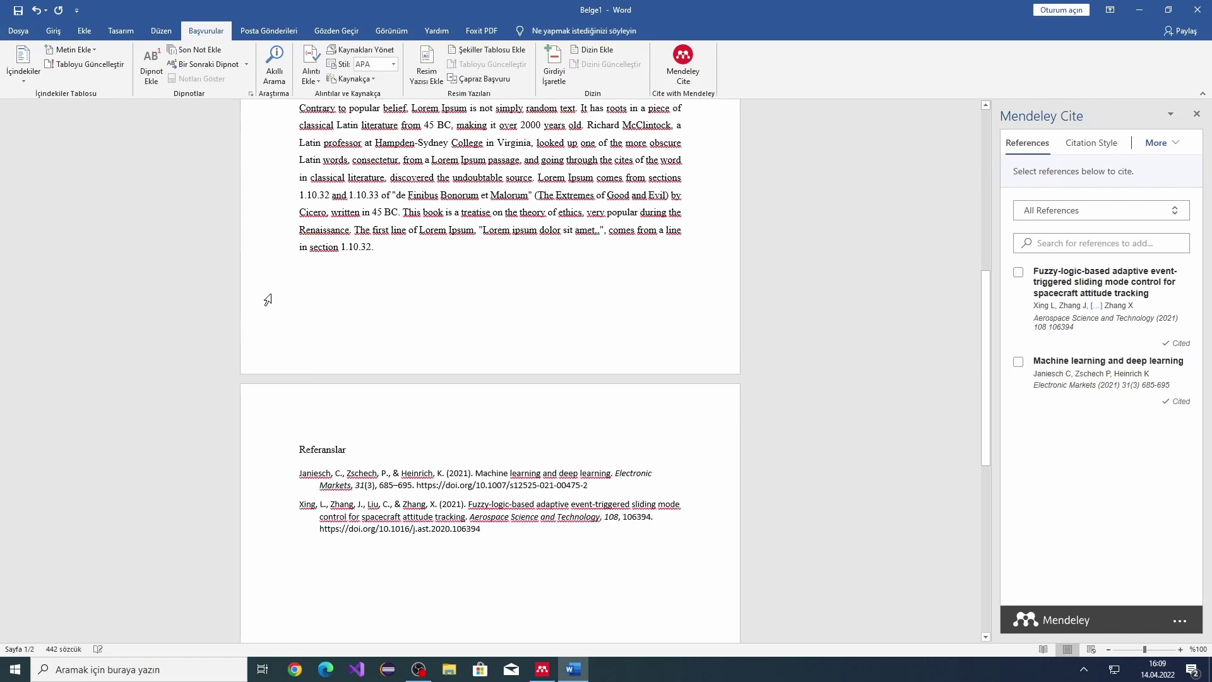
scroll(400, 332, "down", 3)
Justify both bibliography entries.
left_click_drag(447, 439, 299, 382)
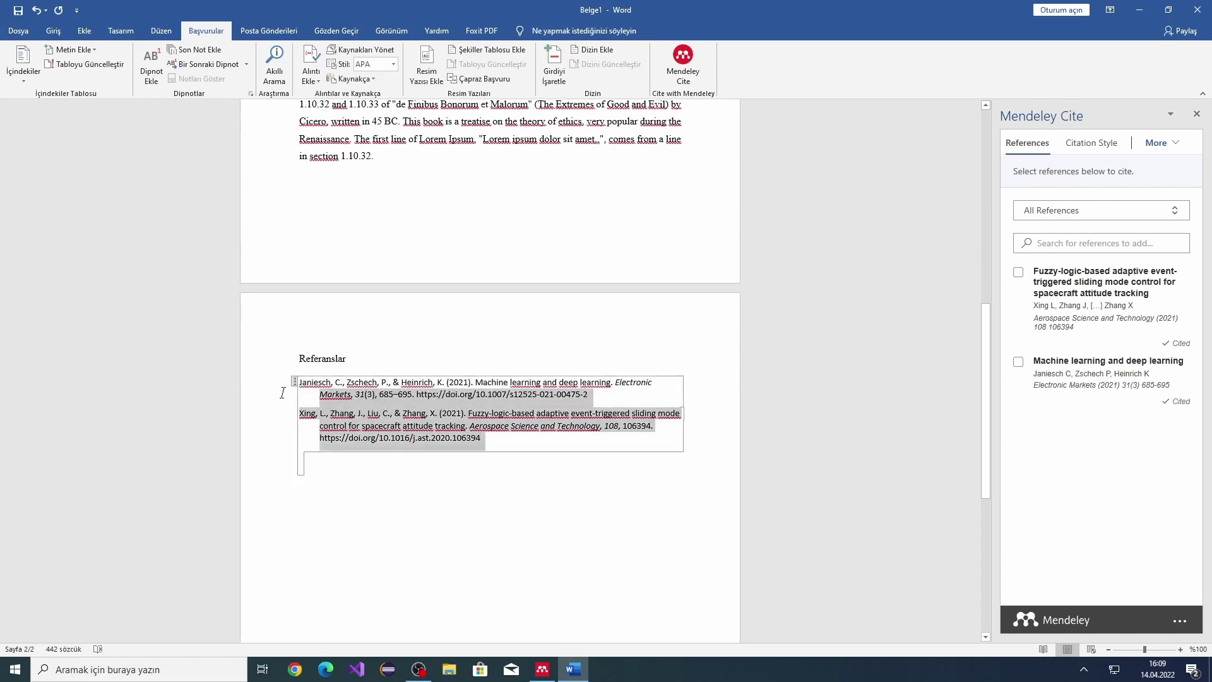
left_click(55, 31)
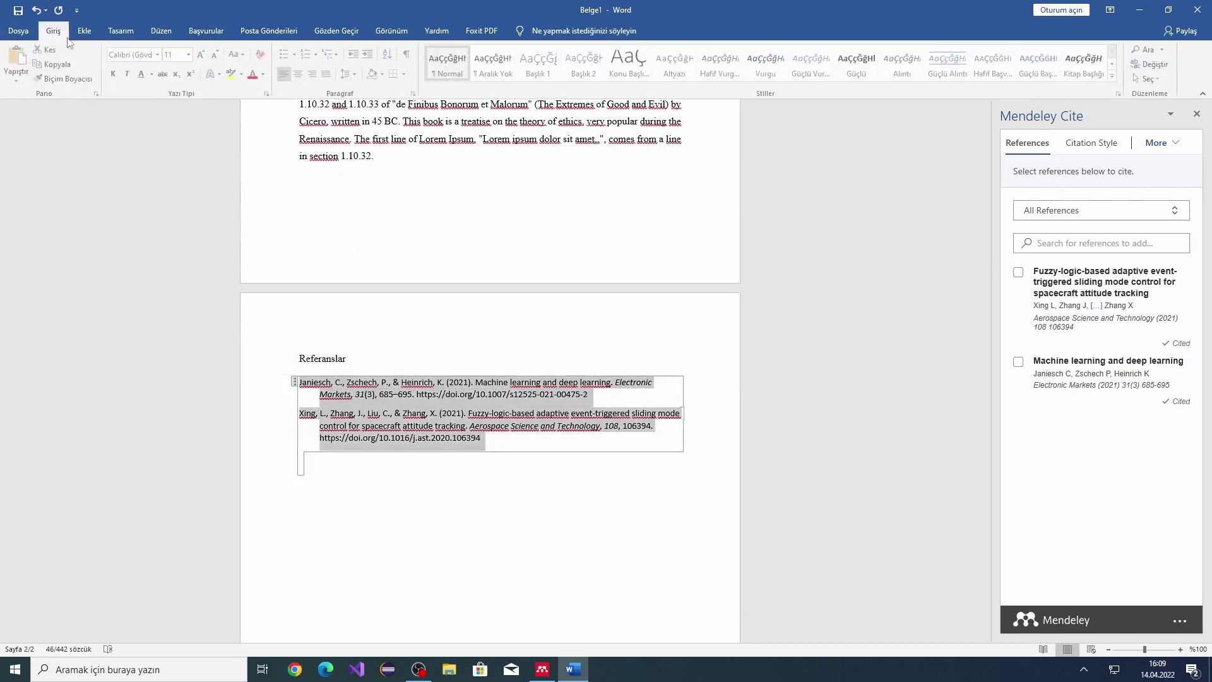
left_click(326, 74)
left_click(522, 333)
scroll(602, 461, "down", 2)
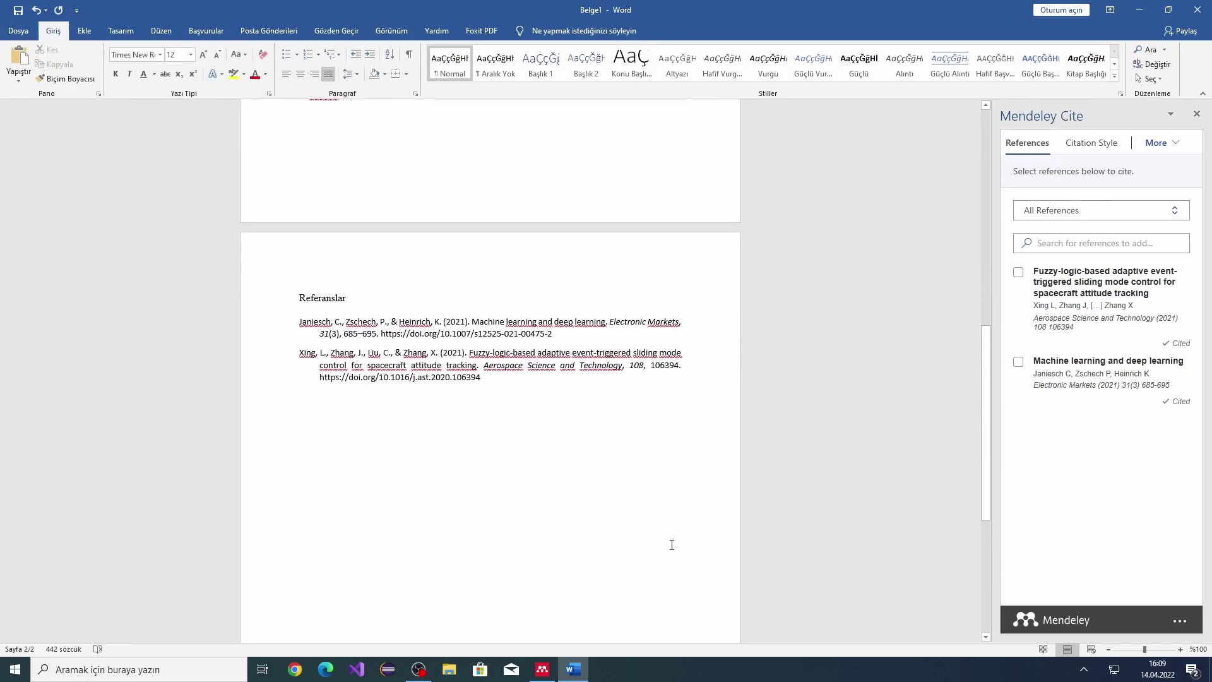
scroll(739, 505, "up", 4)
scroll(739, 505, "up", 2)
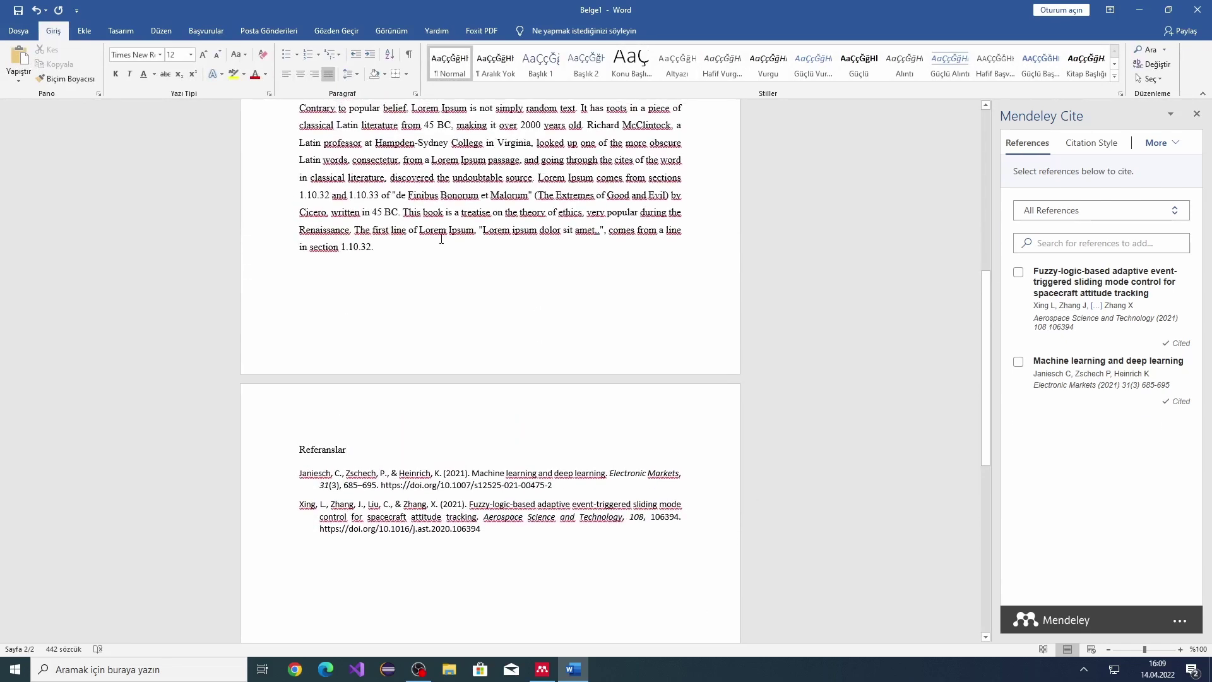
scroll(407, 225, "up", 3)
scroll(429, 226, "up", 1)
scroll(455, 227, "up", 4)
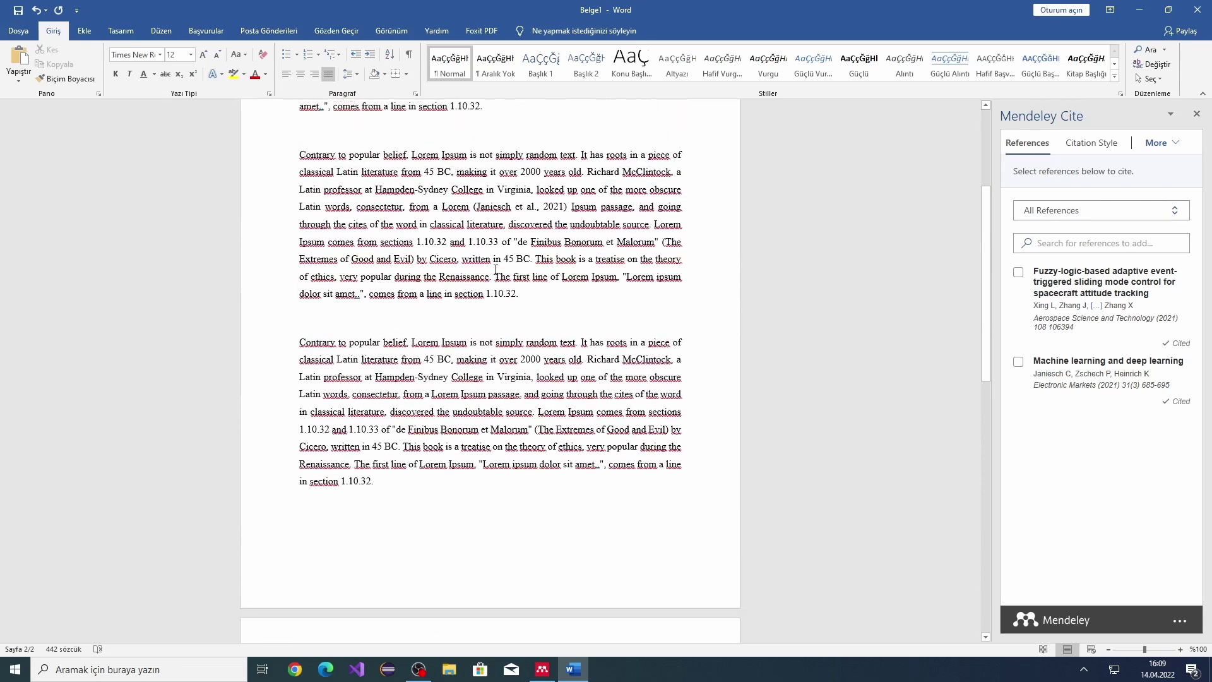
scroll(477, 229, "up", 1)
scroll(477, 229, "up", 3)
scroll(517, 183, "up", 1)
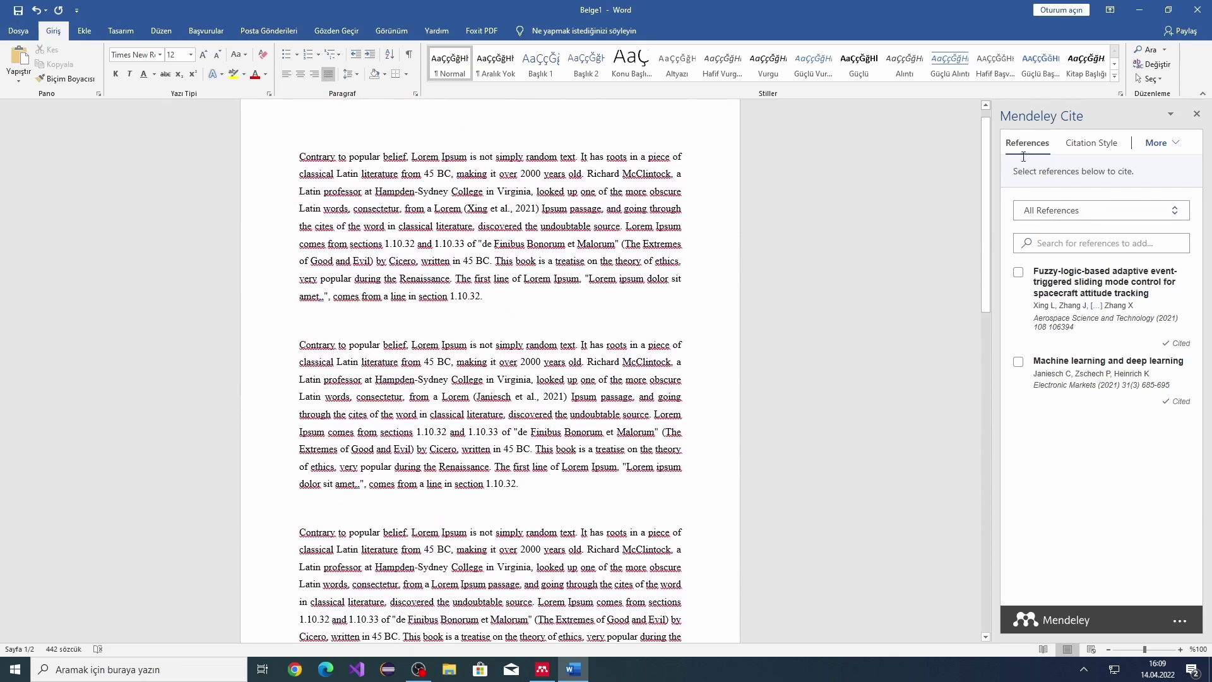
Switch the Mendeley Cite citation style to IEEE and update all citations.
left_click(1093, 143)
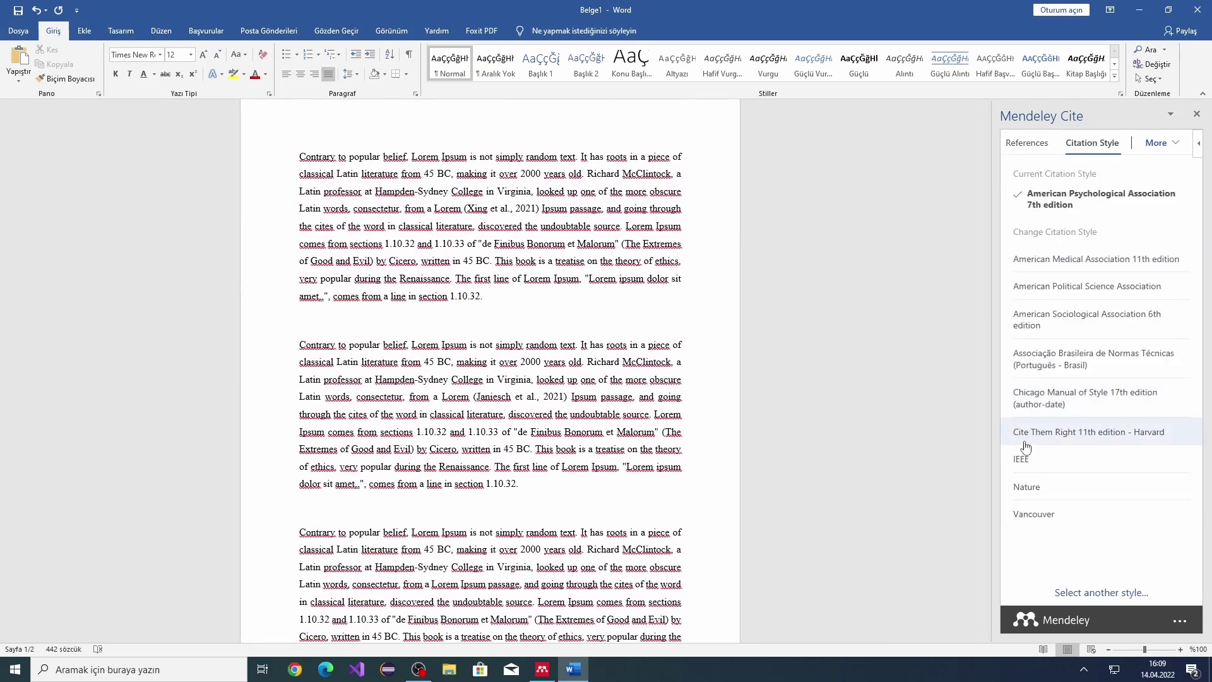
left_click(1041, 461)
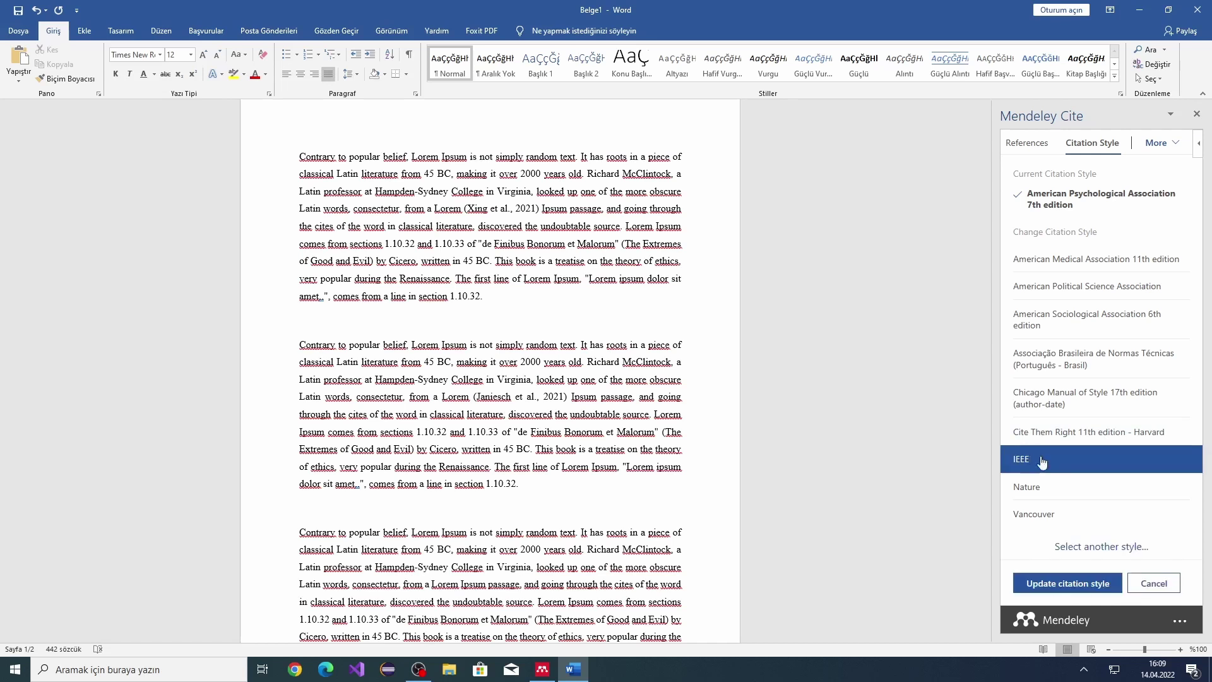
left_click(1051, 583)
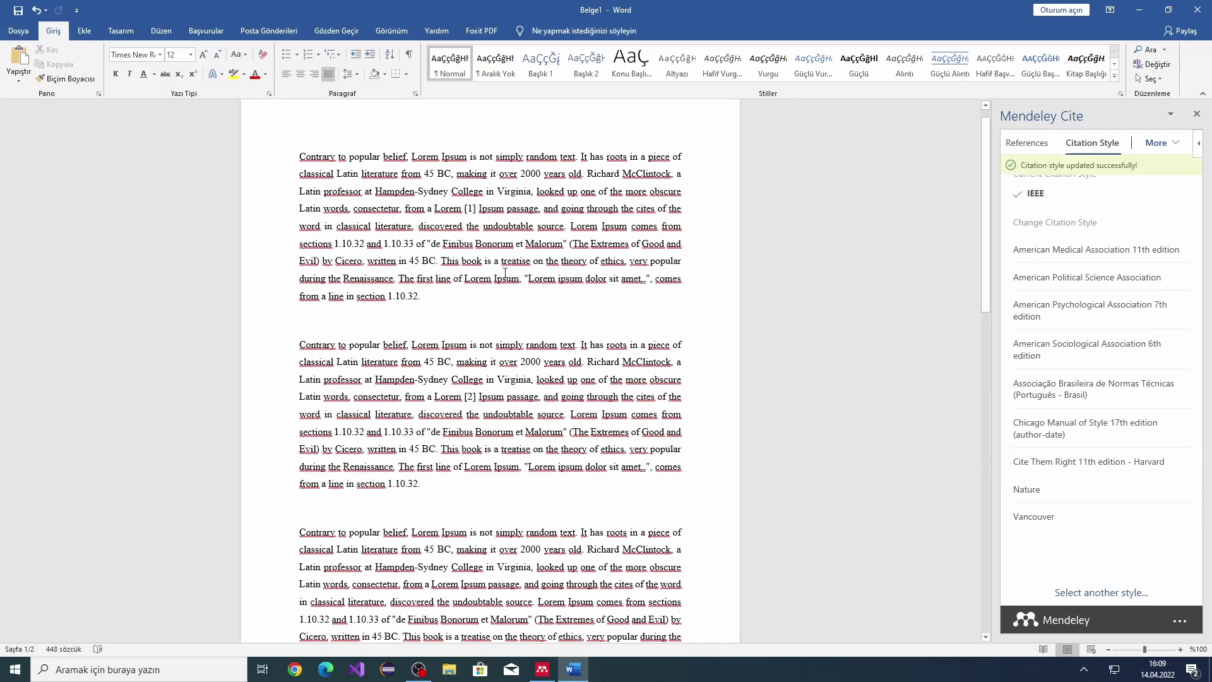
Justify the numbered Referanslar reference list.
scroll(480, 285, "down", 1)
scroll(482, 347, "down", 3)
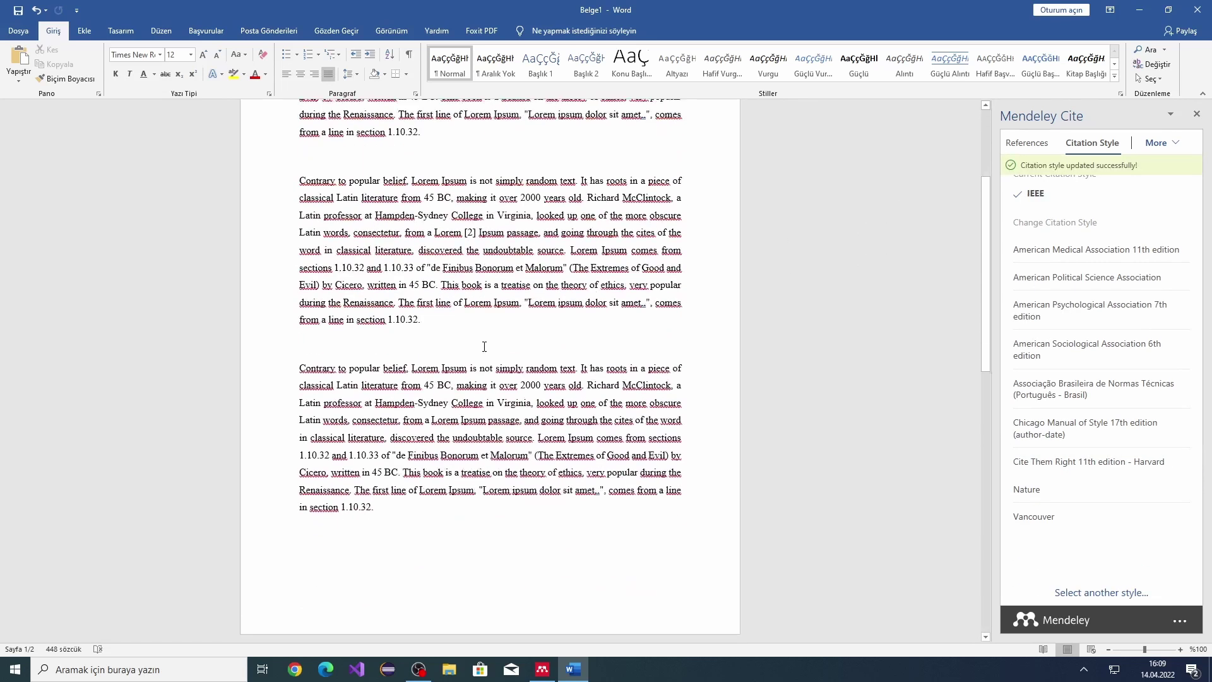
scroll(402, 496, "down", 5)
scroll(403, 496, "down", 3)
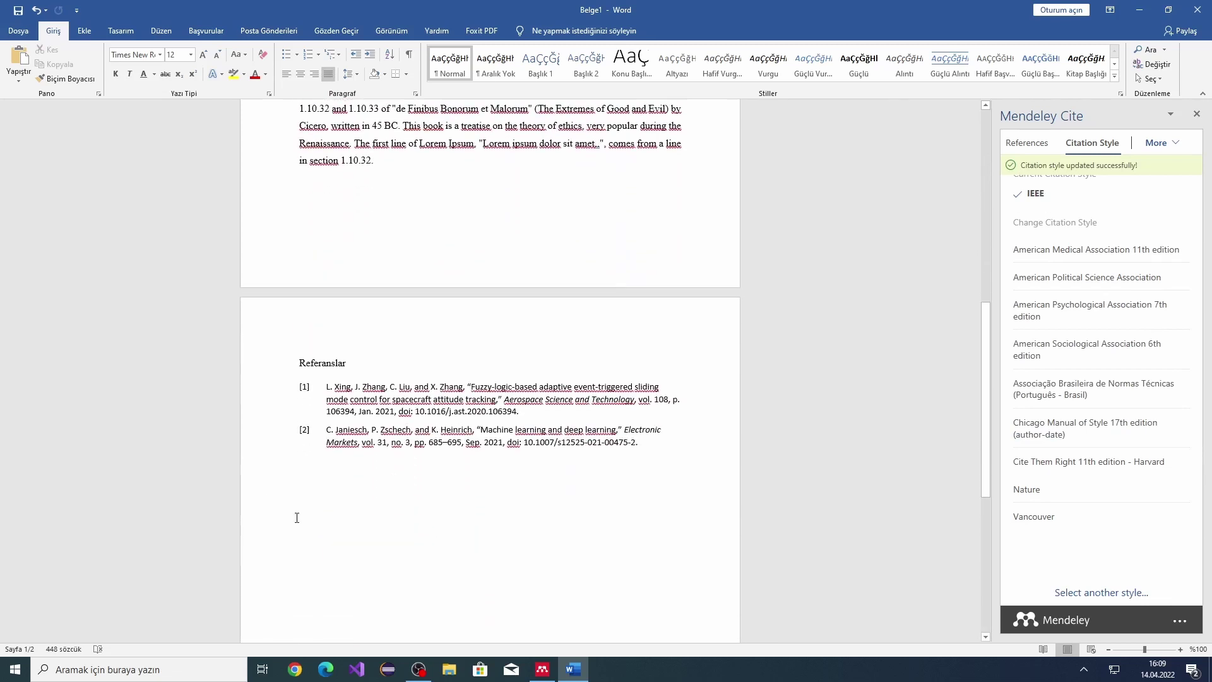
left_click(646, 459)
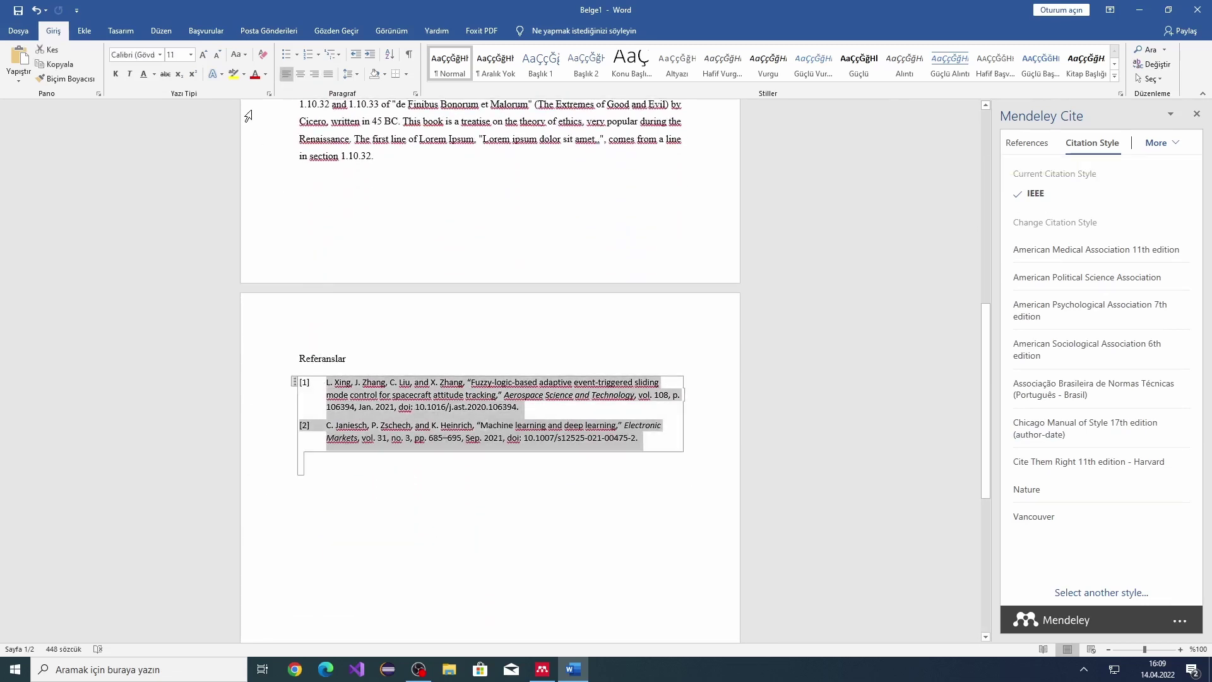
left_click(328, 74)
left_click(717, 511)
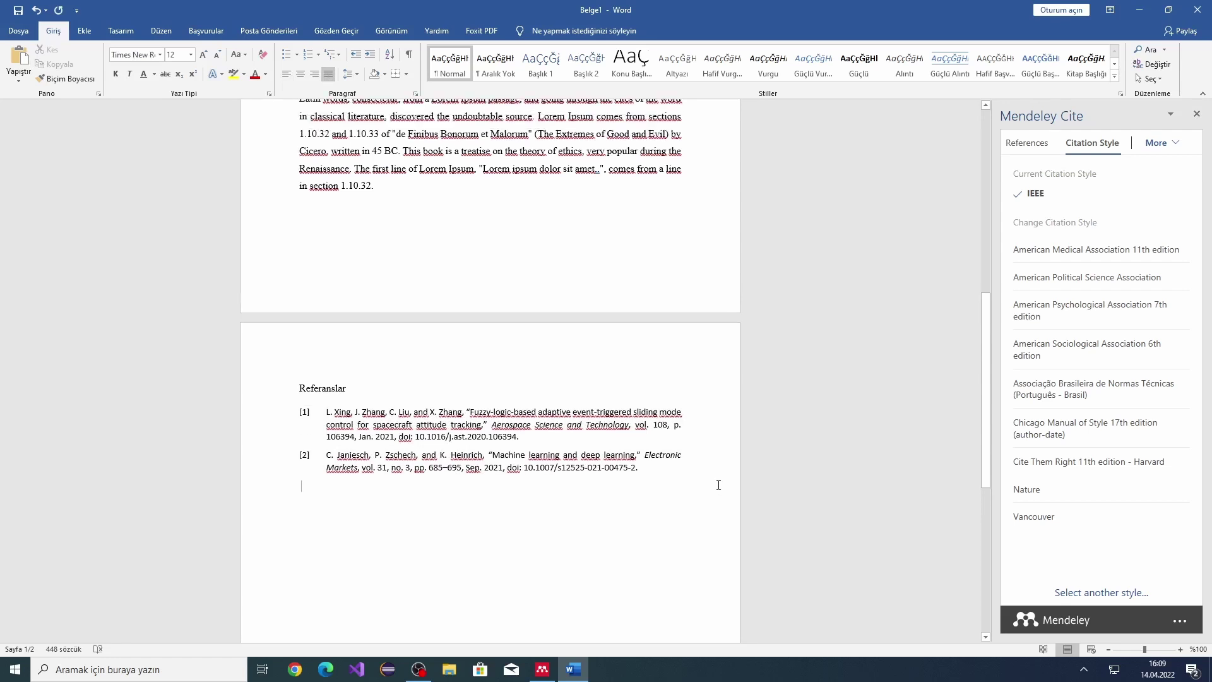
scroll(695, 316, "up", 3)
scroll(600, 278, "up", 1)
scroll(563, 256, "up", 1)
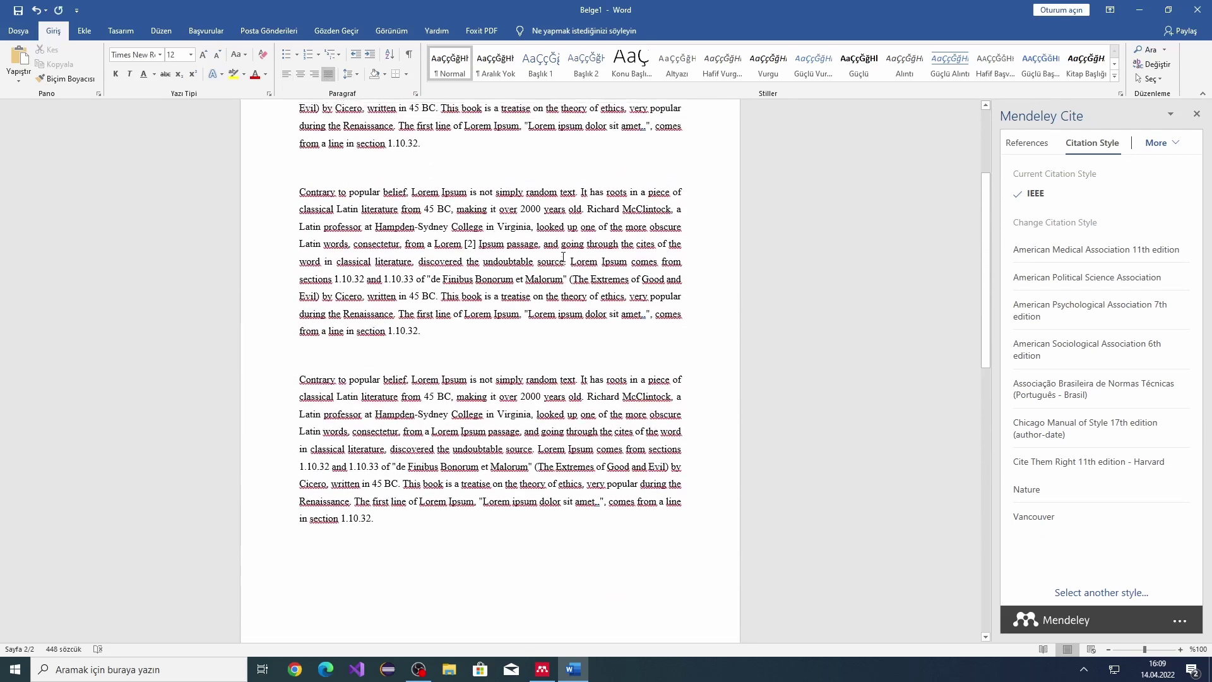
In Chrome, search for Google Scholar and open the site.
left_click(292, 669)
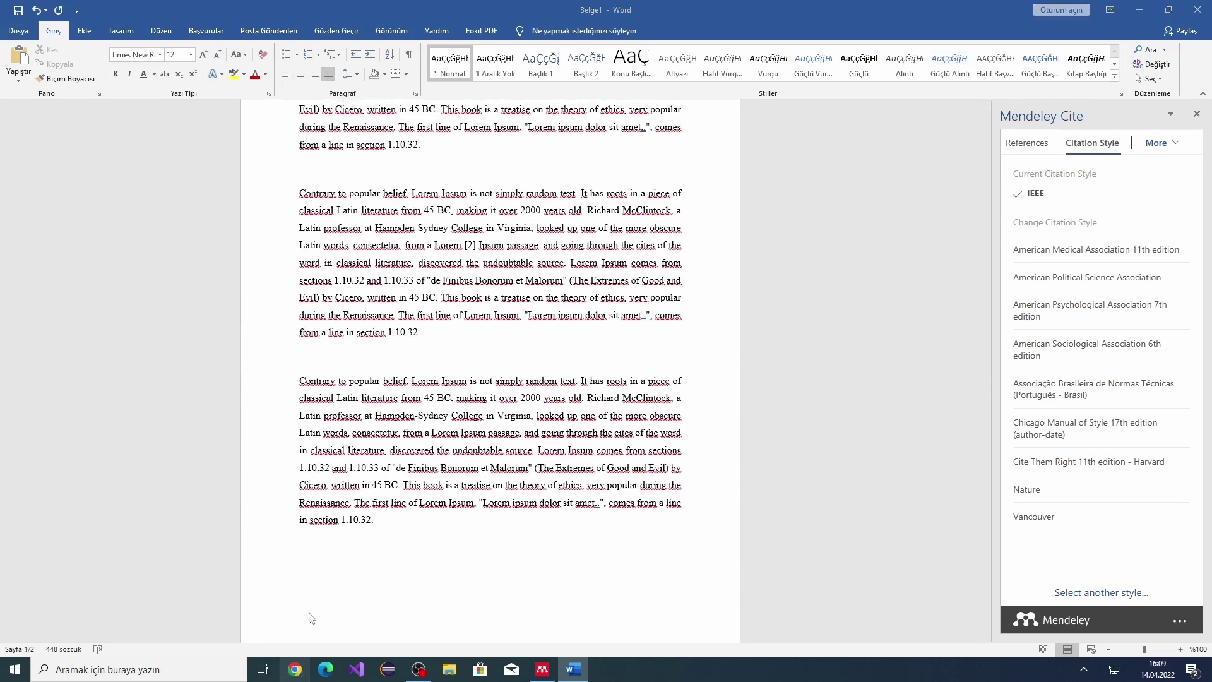
left_click(127, 33)
type("schol")
key("Return")
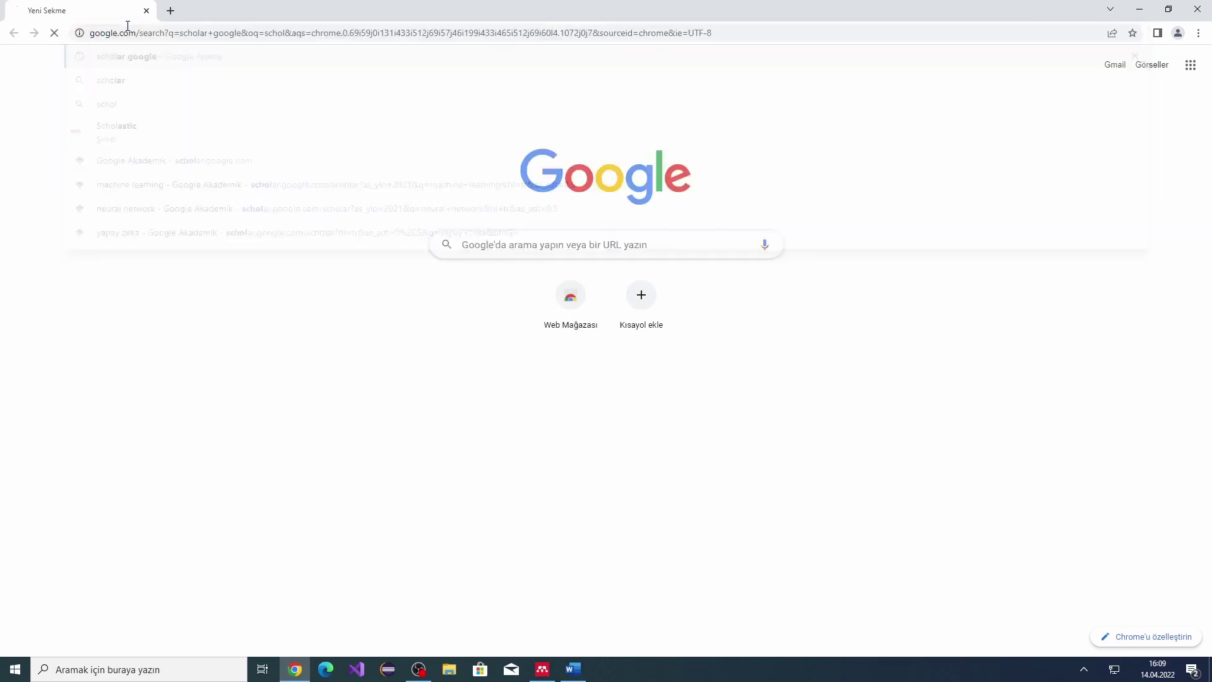
left_click(157, 187)
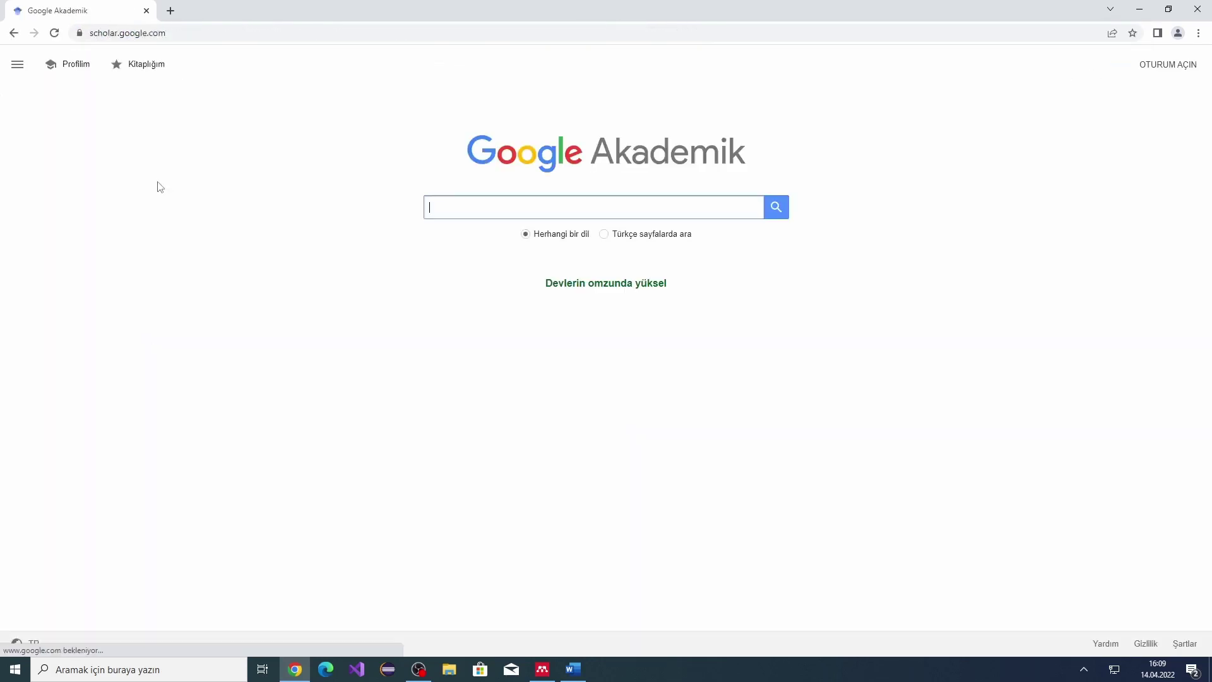
Search Scholar for 'neural network' since 2021, open the ASRNN article and select its DOI.
left_click(474, 205)
left_click(376, 185)
left_click(438, 201)
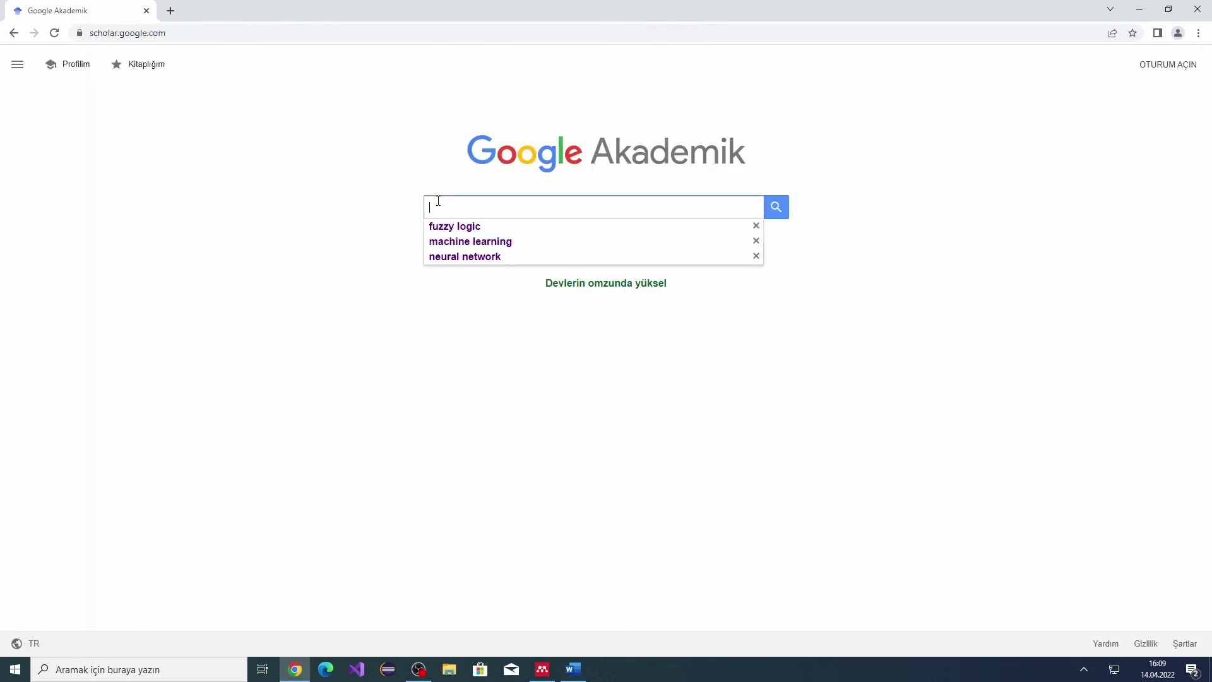
left_click(451, 259)
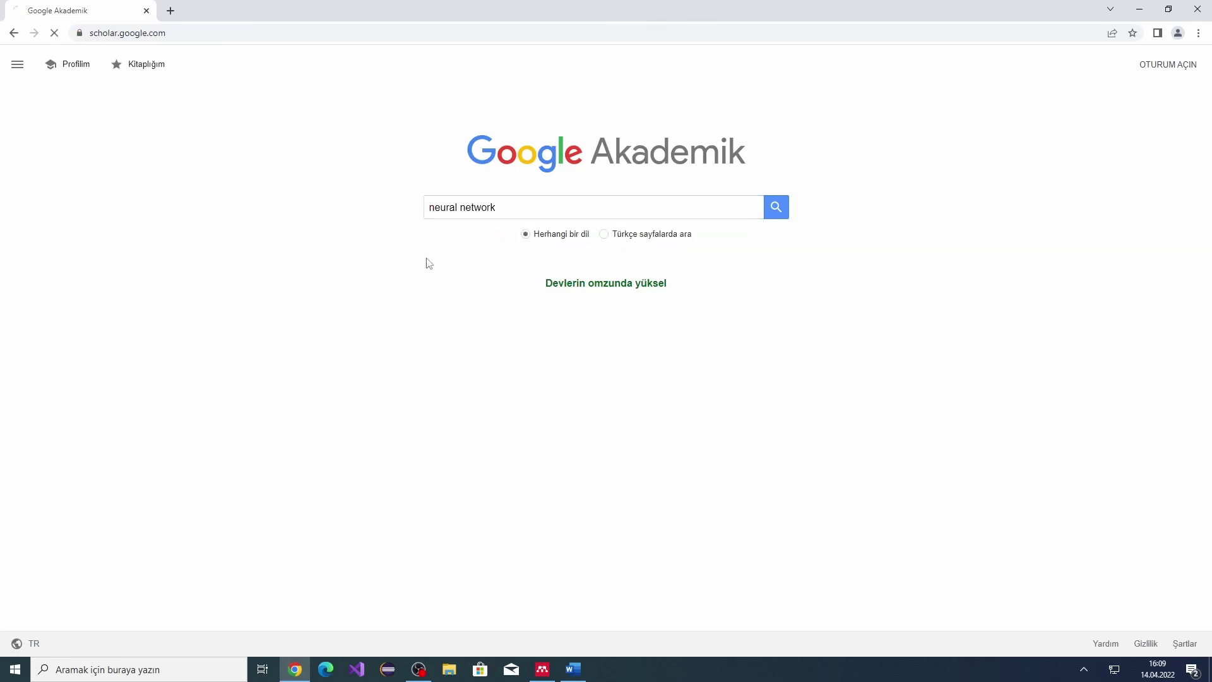
left_click(68, 154)
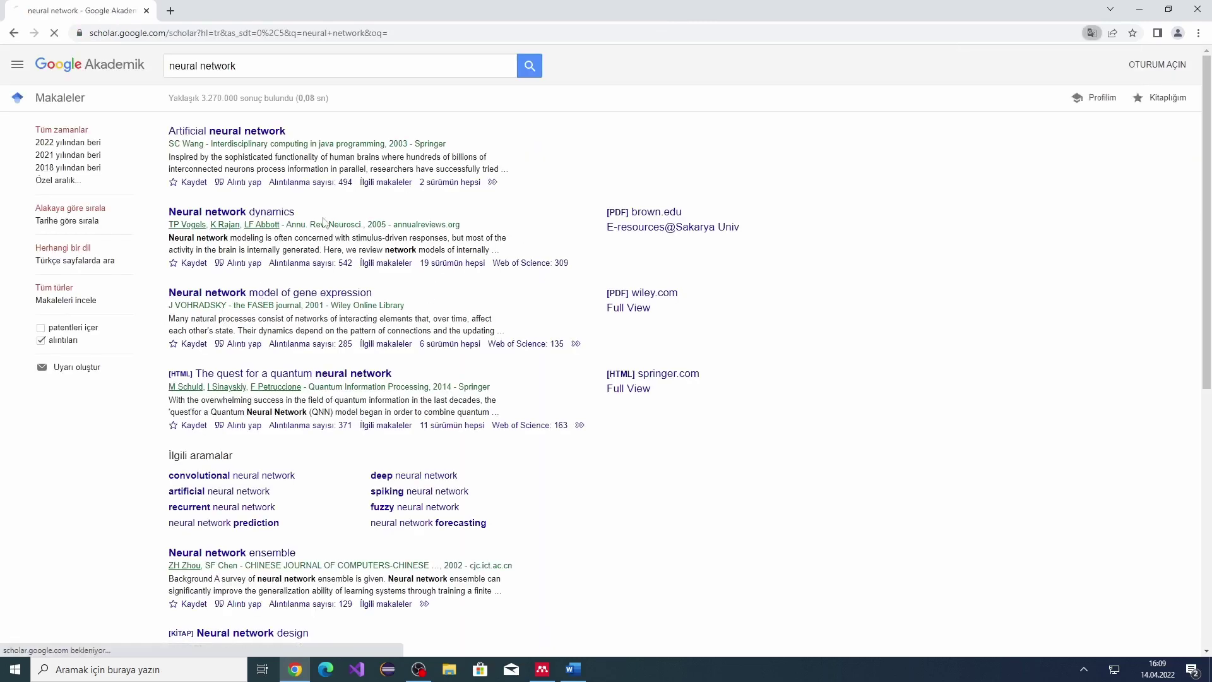
scroll(375, 232, "down", 5)
scroll(374, 231, "down", 5)
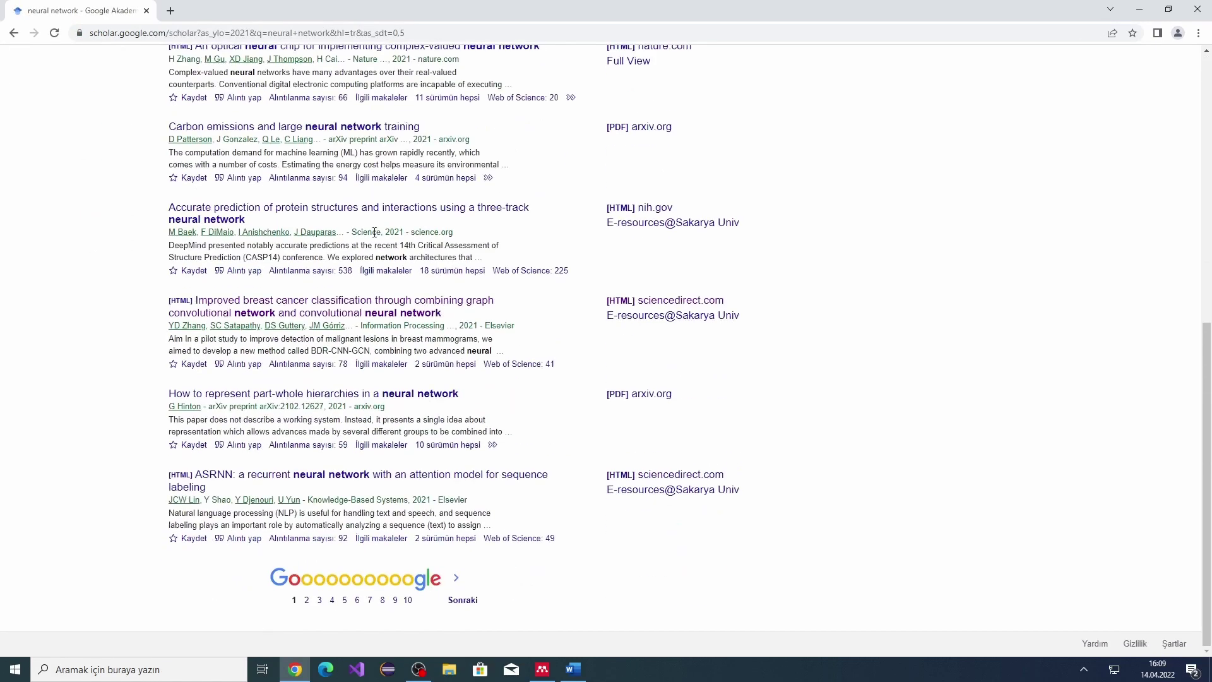
left_click(358, 479)
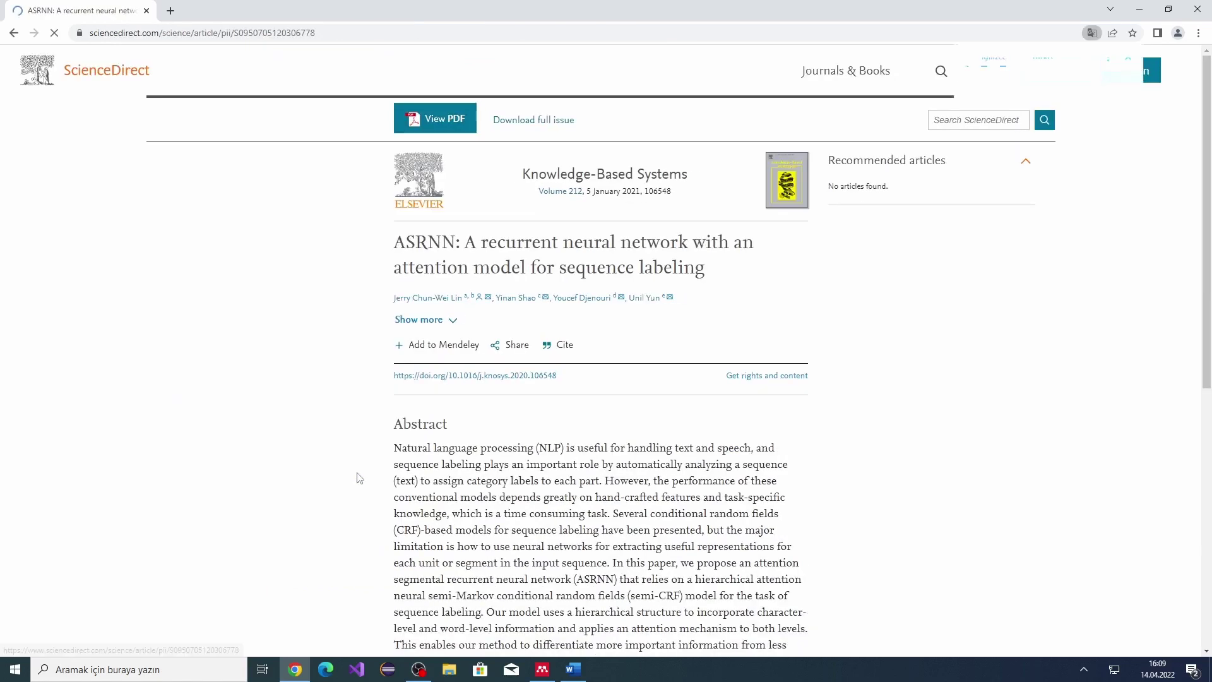
left_click_drag(557, 376, 454, 376)
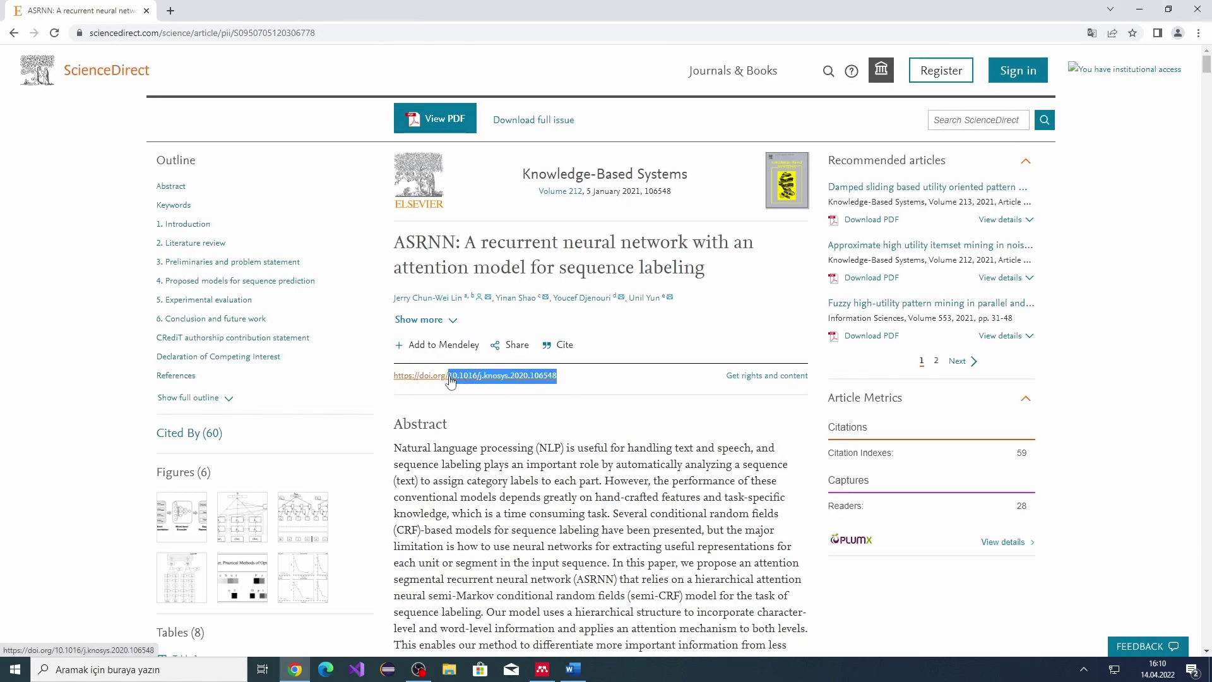
Paste DOI 10.1016/j.knosys.2020.106548 into Identifiers, look up its metadata and add the entry.
left_click(543, 669)
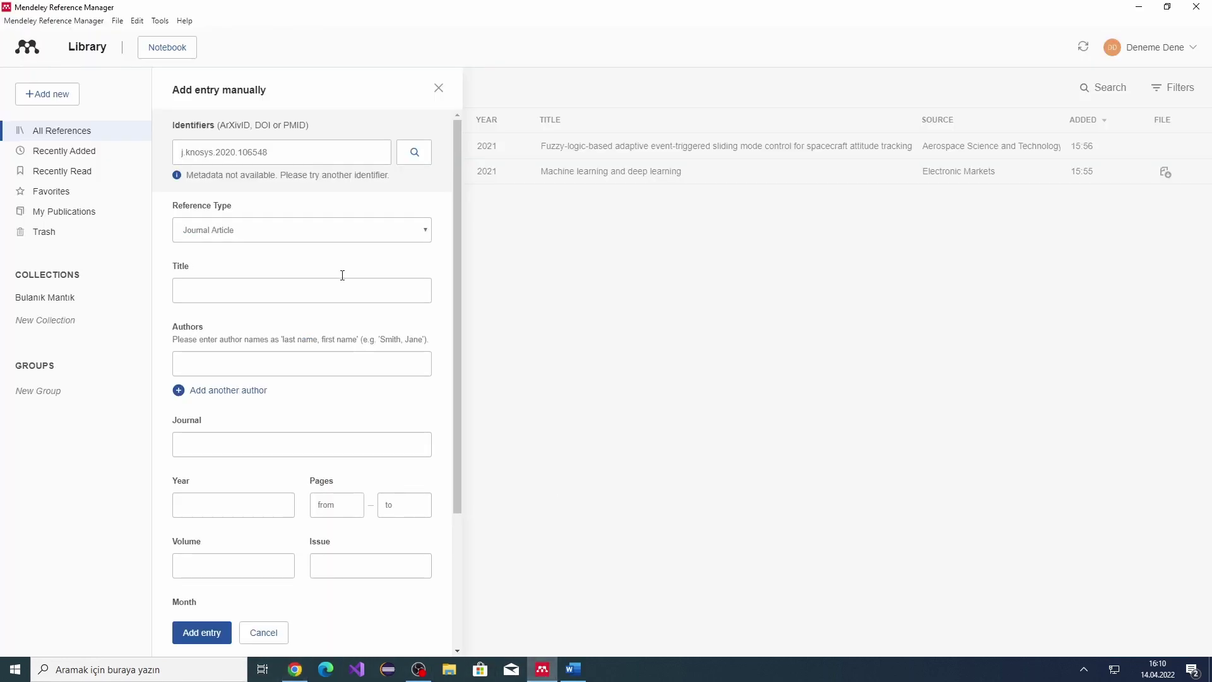
triple_click(279, 157)
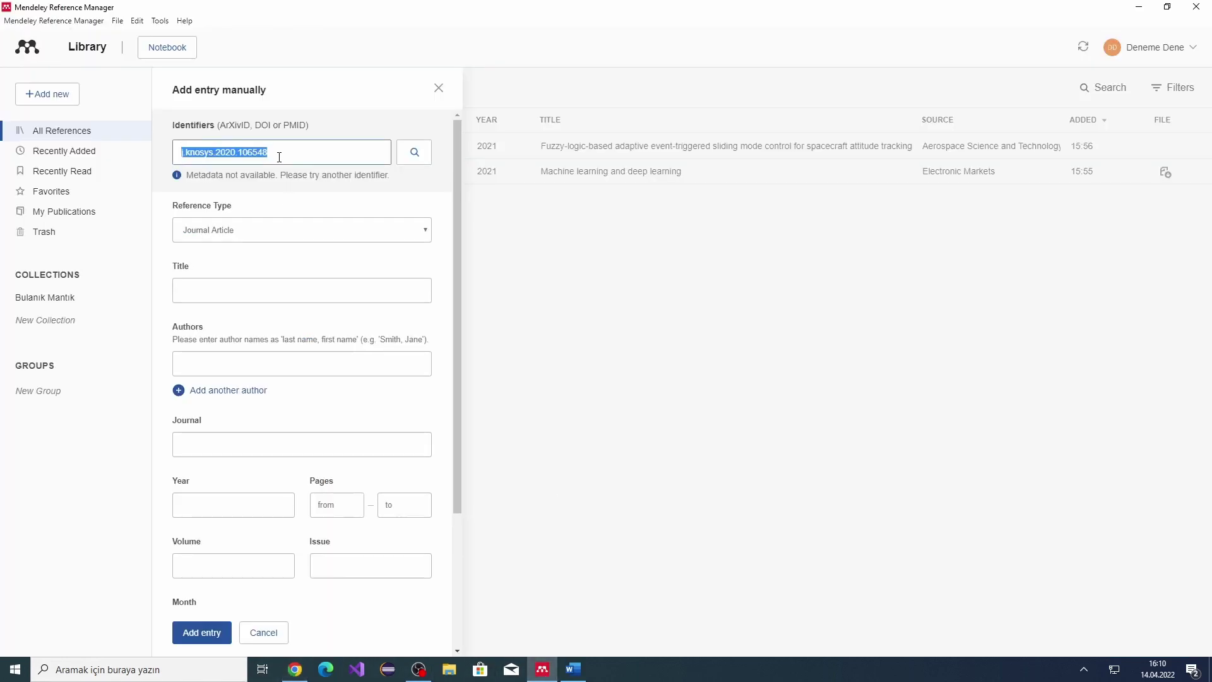
type("10.1016/j.knosys.2020.106548")
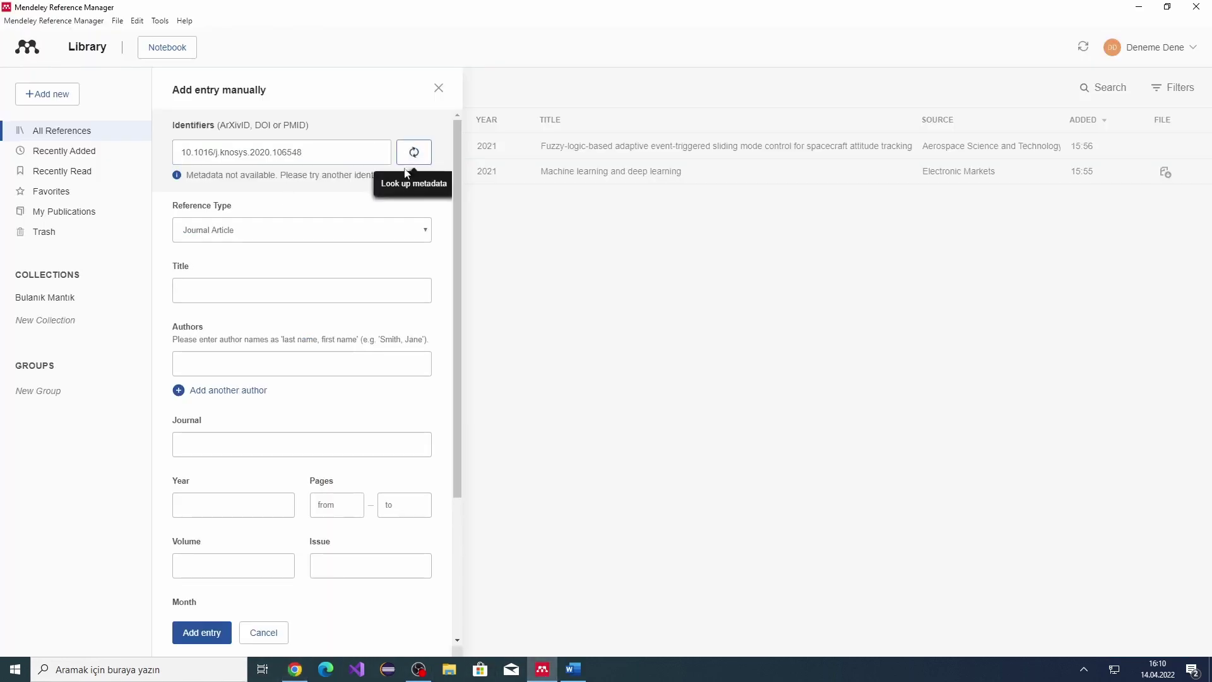
left_click(404, 155)
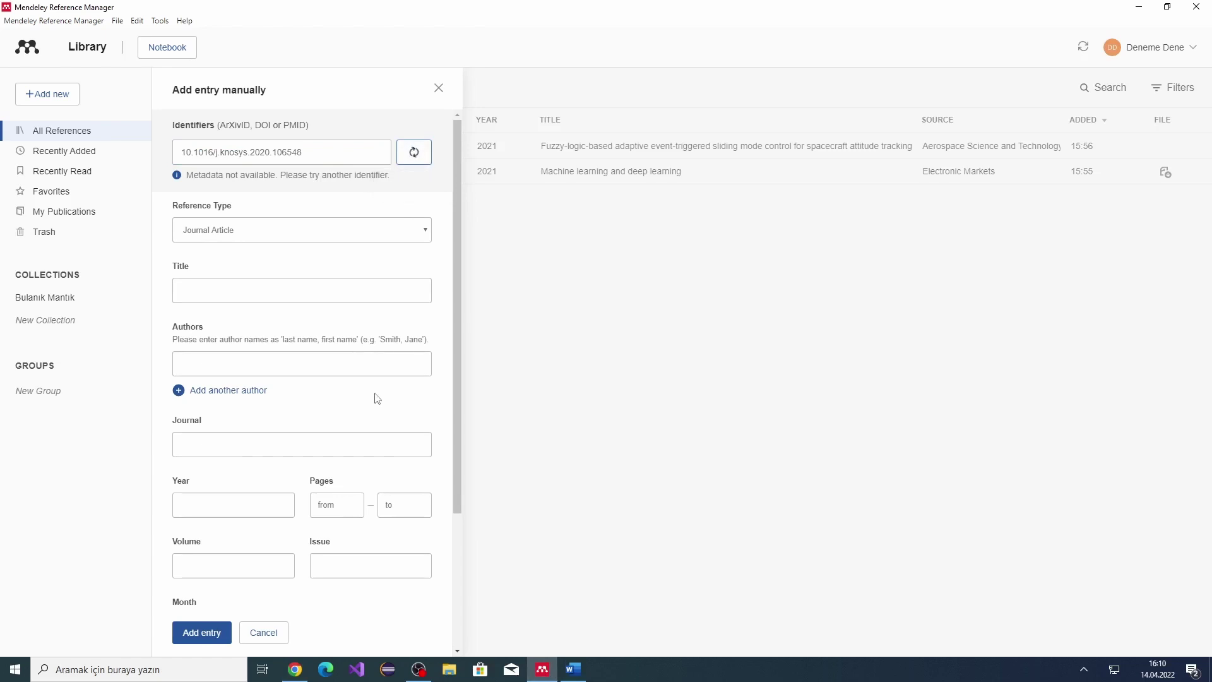
left_click(209, 631)
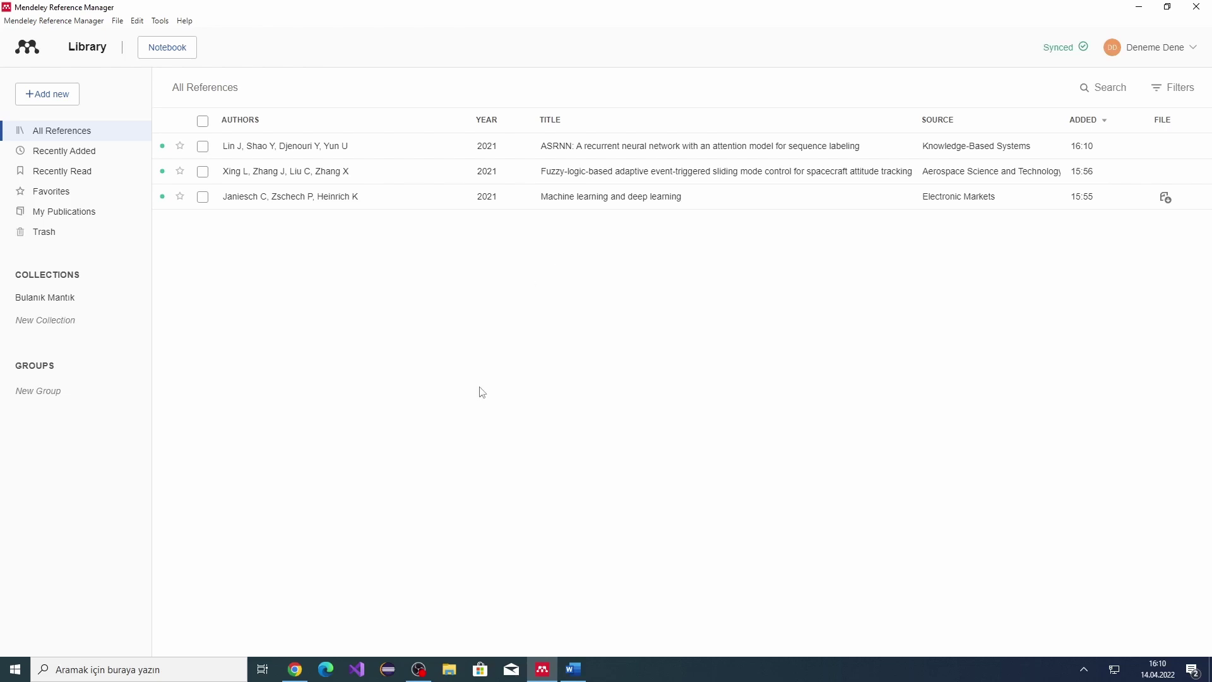
left_click(290, 675)
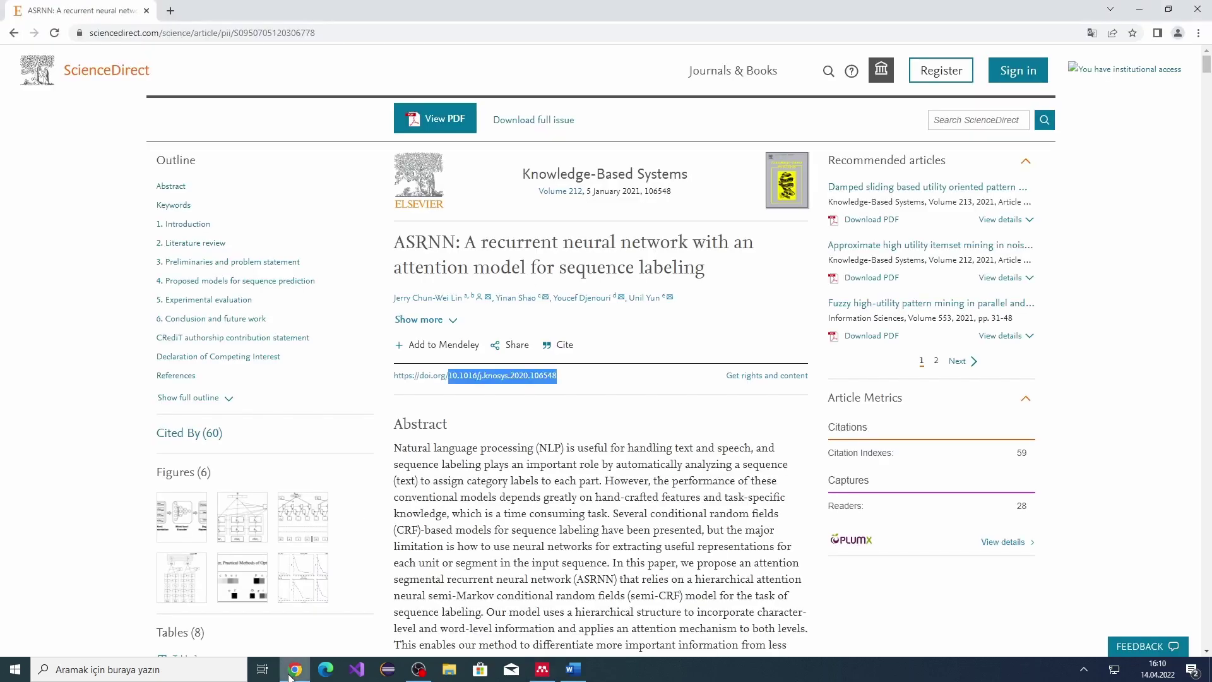
left_click(290, 675)
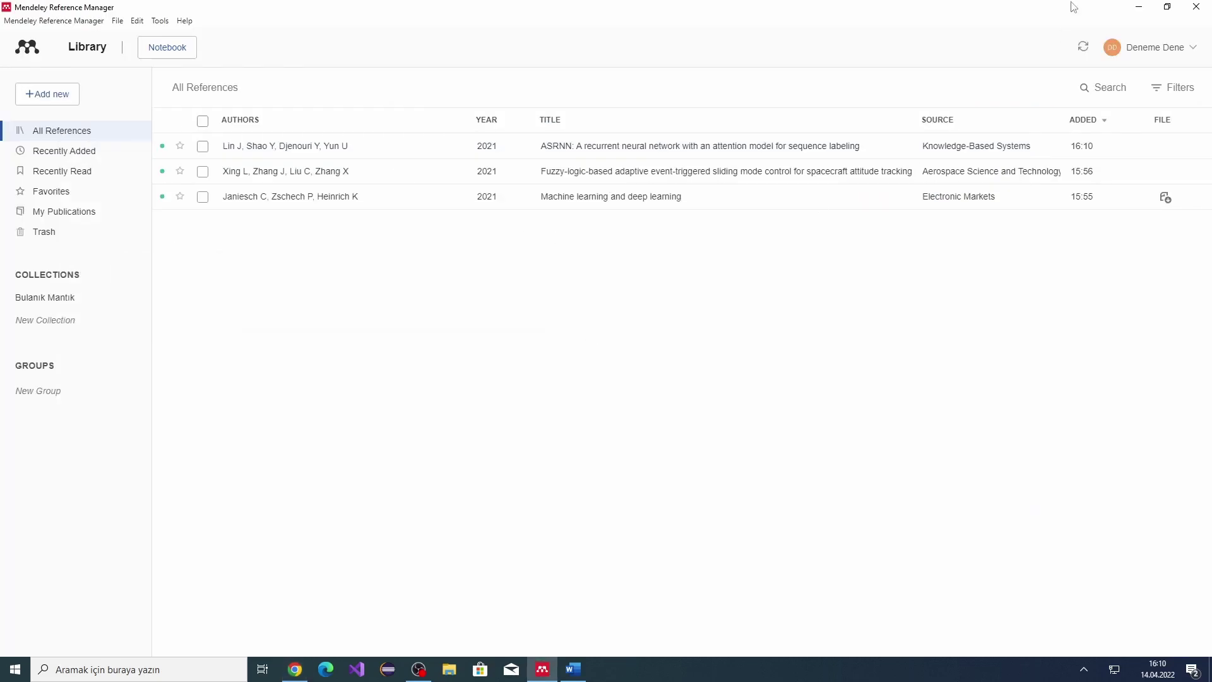
Minimize Mendeley, then close the Mendeley Cite pane and reopen it from the References tab.
left_click(1139, 7)
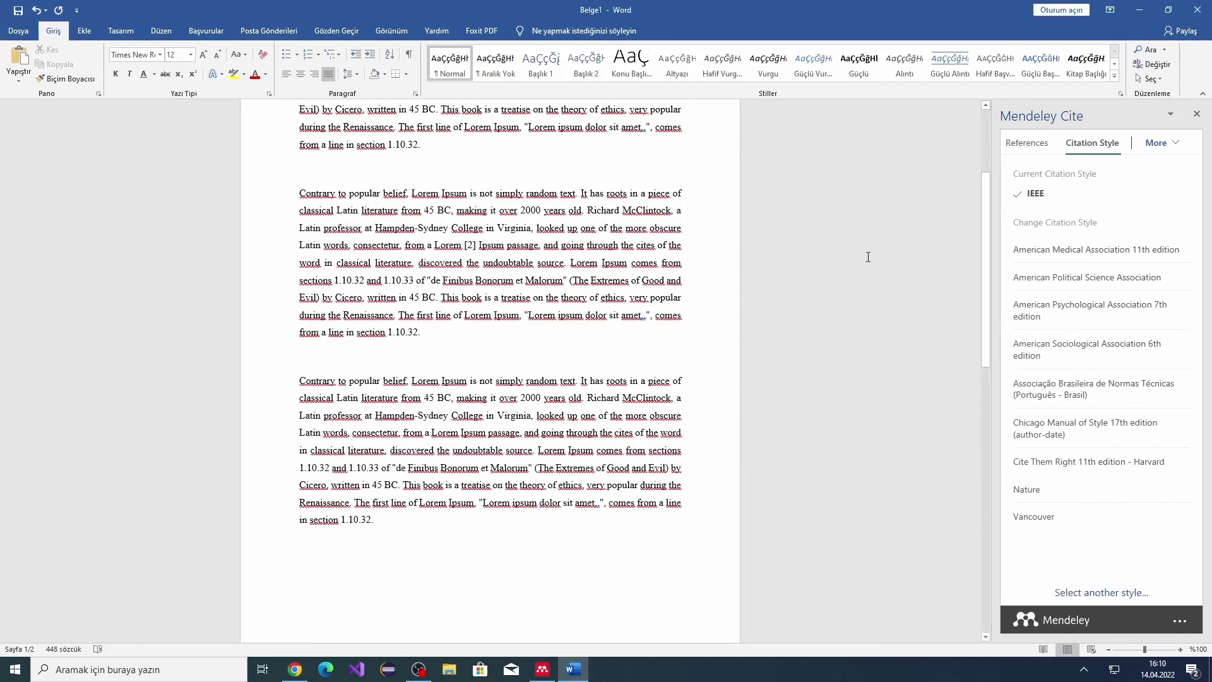
left_click(1027, 143)
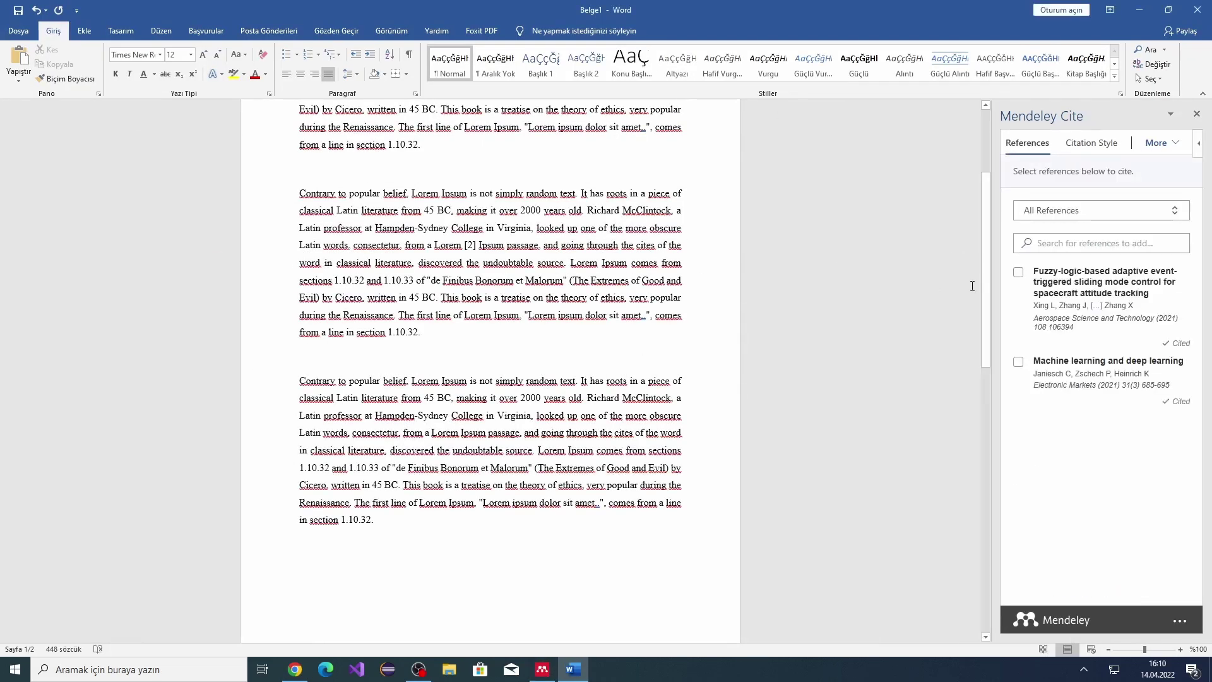
left_click(1178, 621)
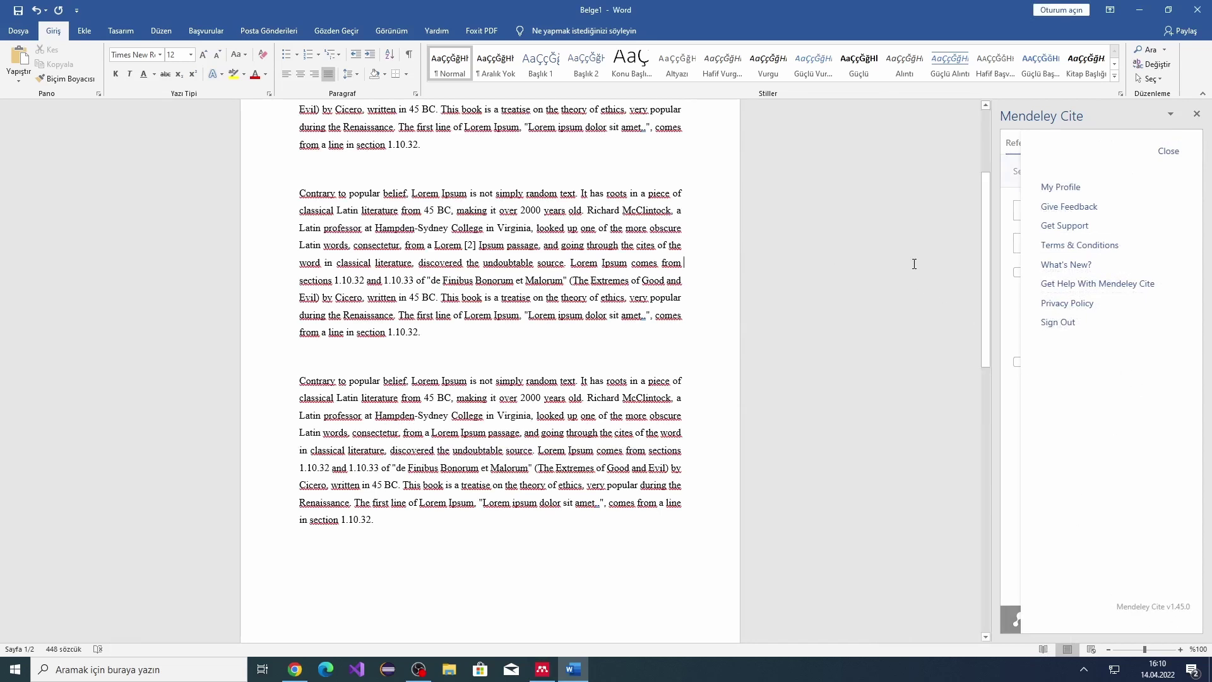
left_click(1169, 151)
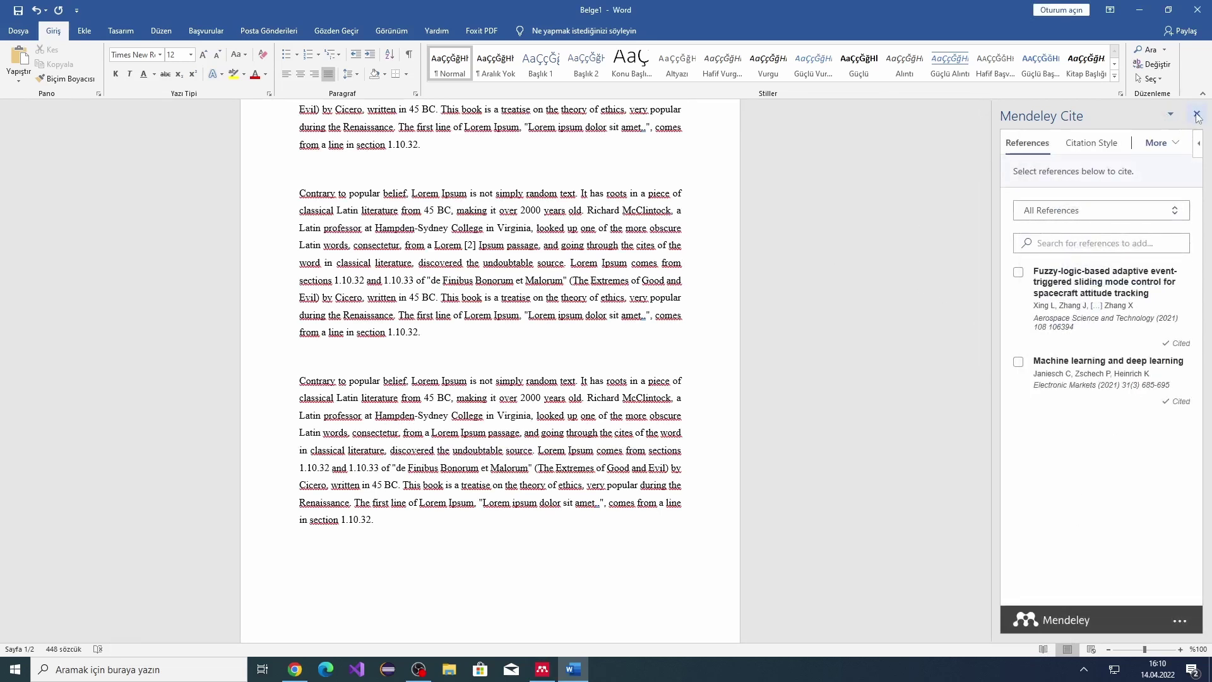
left_click(1197, 115)
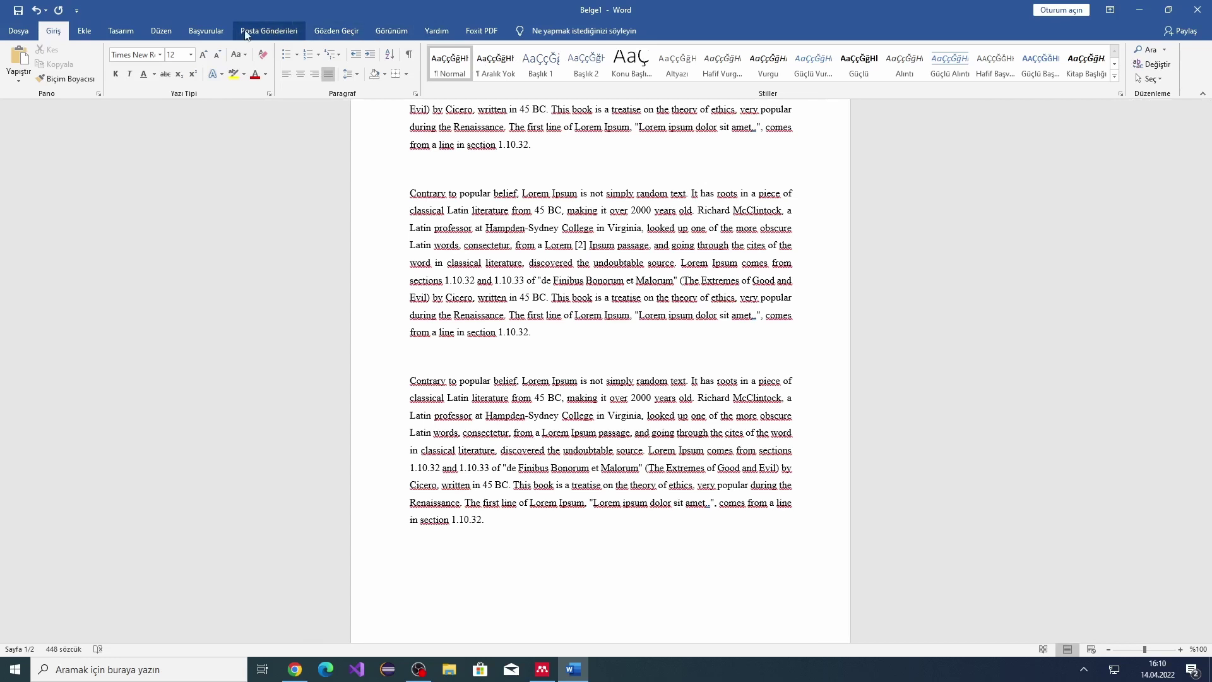
left_click(206, 31)
left_click(684, 65)
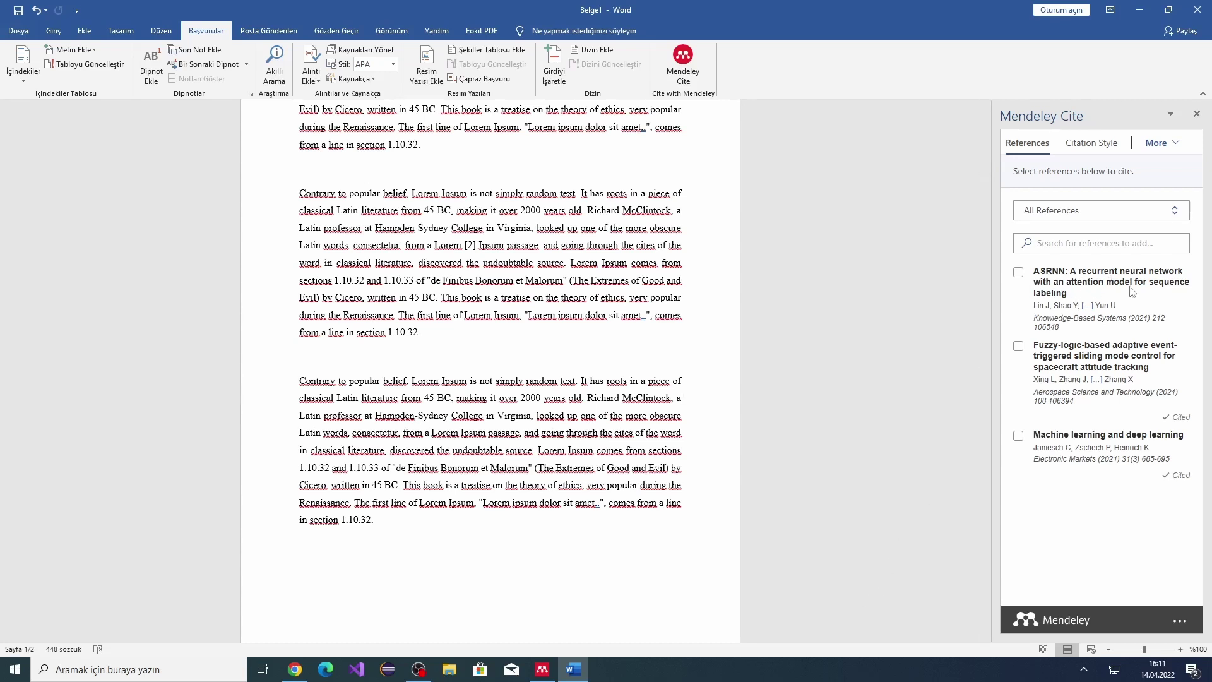
Insert the ASRNN citation as [1] in the first paragraph and check the three-entry Referanslar list.
scroll(430, 222, "up", 3)
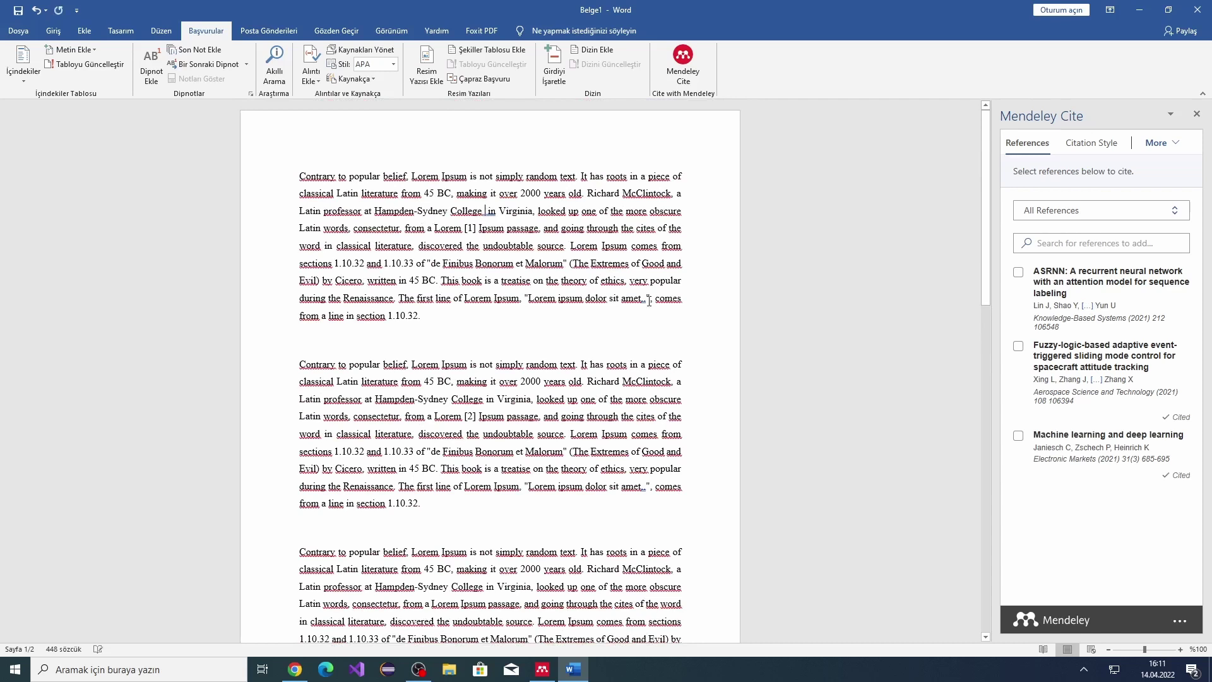
left_click(1019, 272)
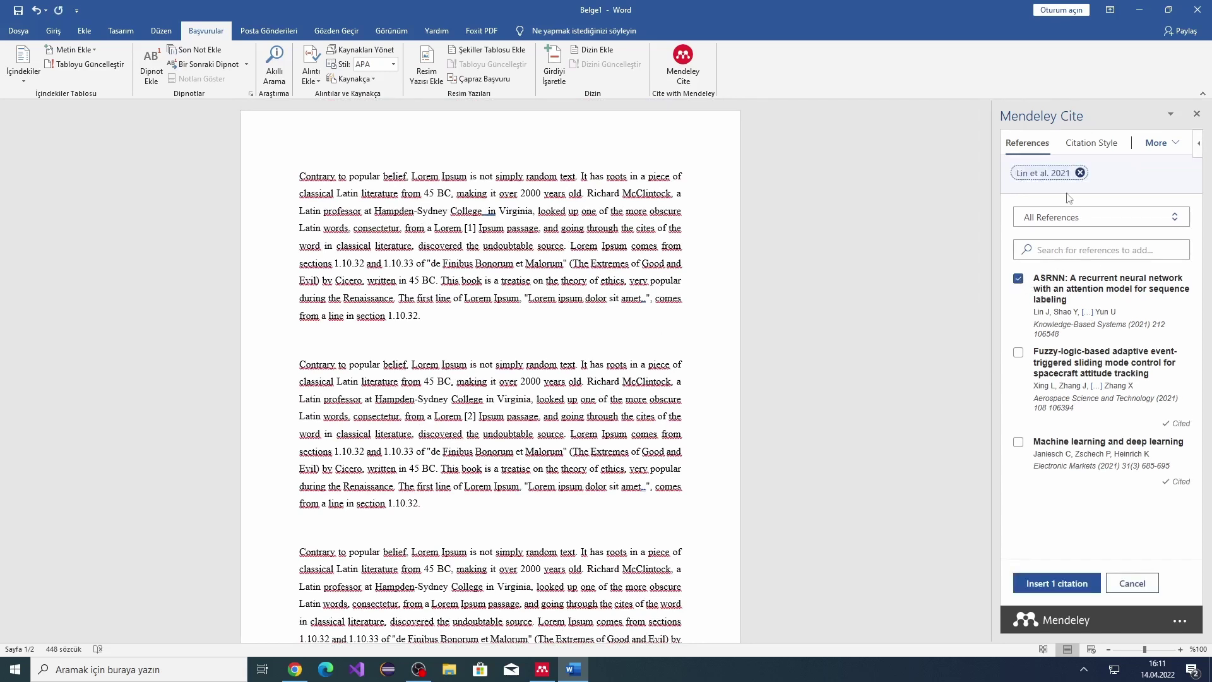
left_click(1058, 583)
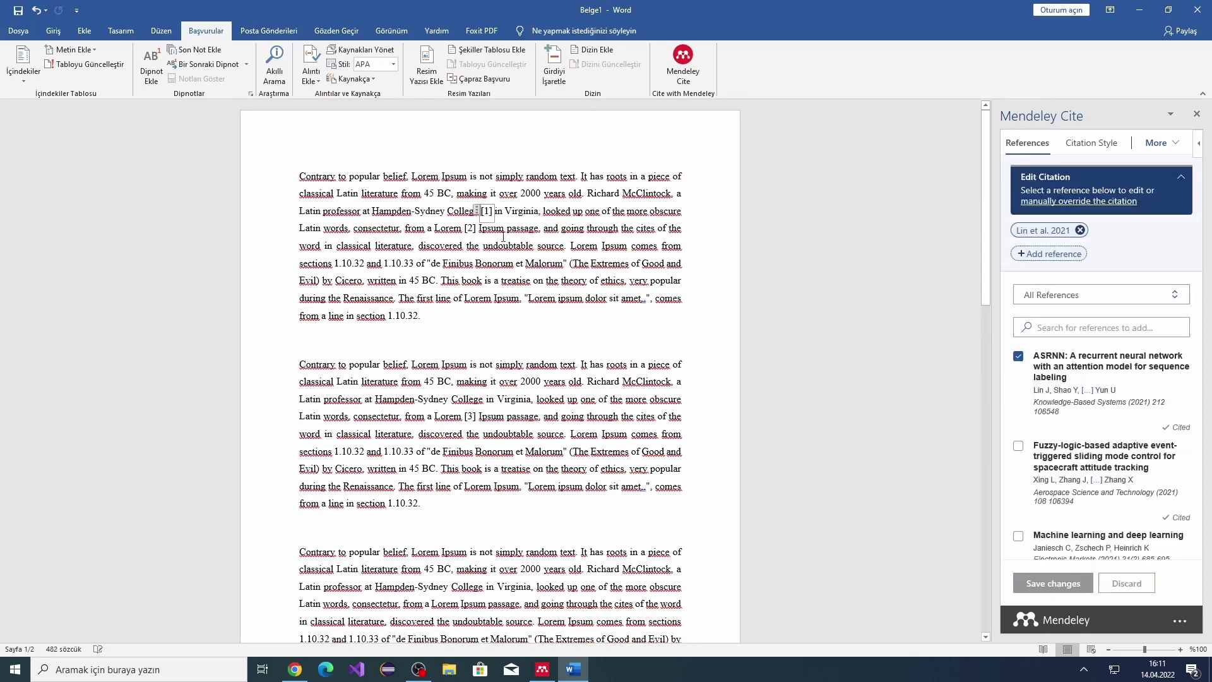
scroll(476, 418, "down", 3)
scroll(442, 404, "down", 4)
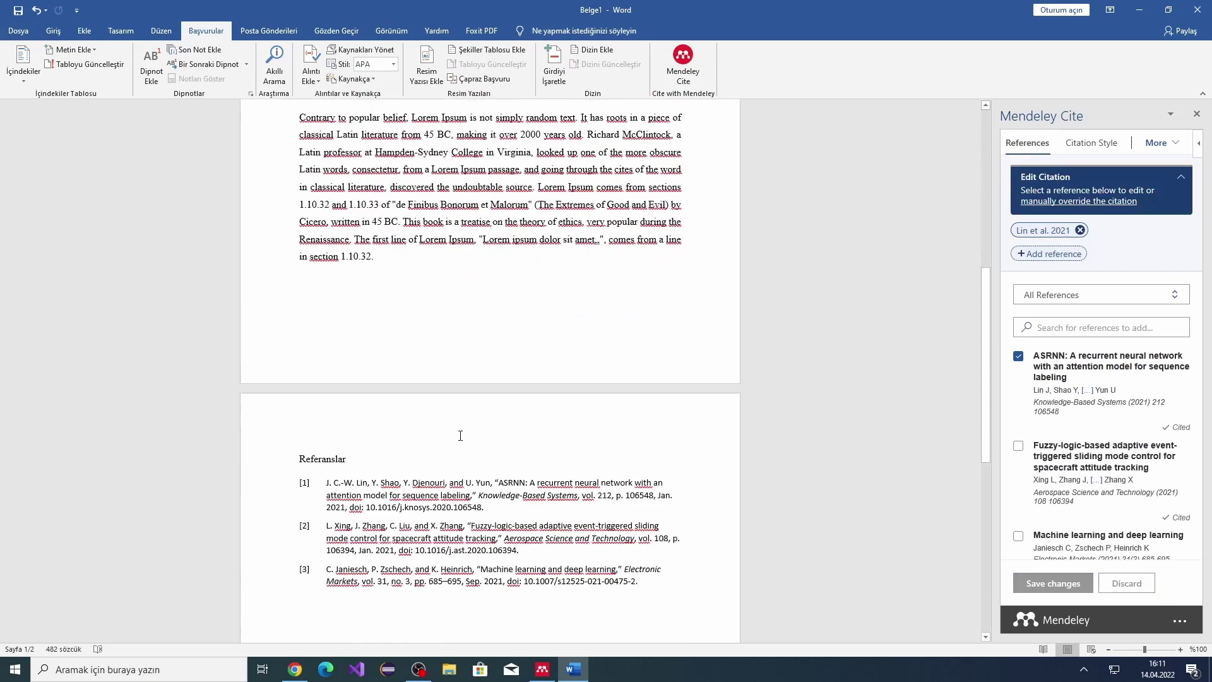
scroll(321, 368, "down", 2)
scroll(328, 466, "up", 2)
scroll(506, 319, "up", 3)
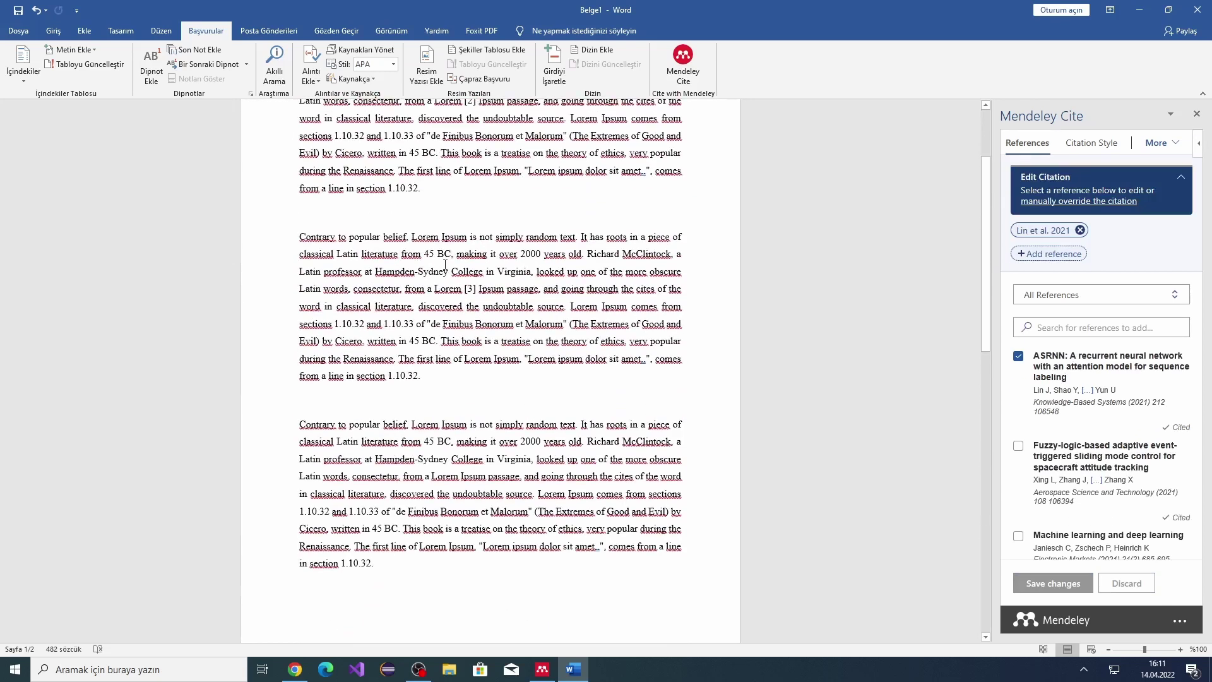
scroll(569, 291, "up", 2)
scroll(622, 266, "up", 2)
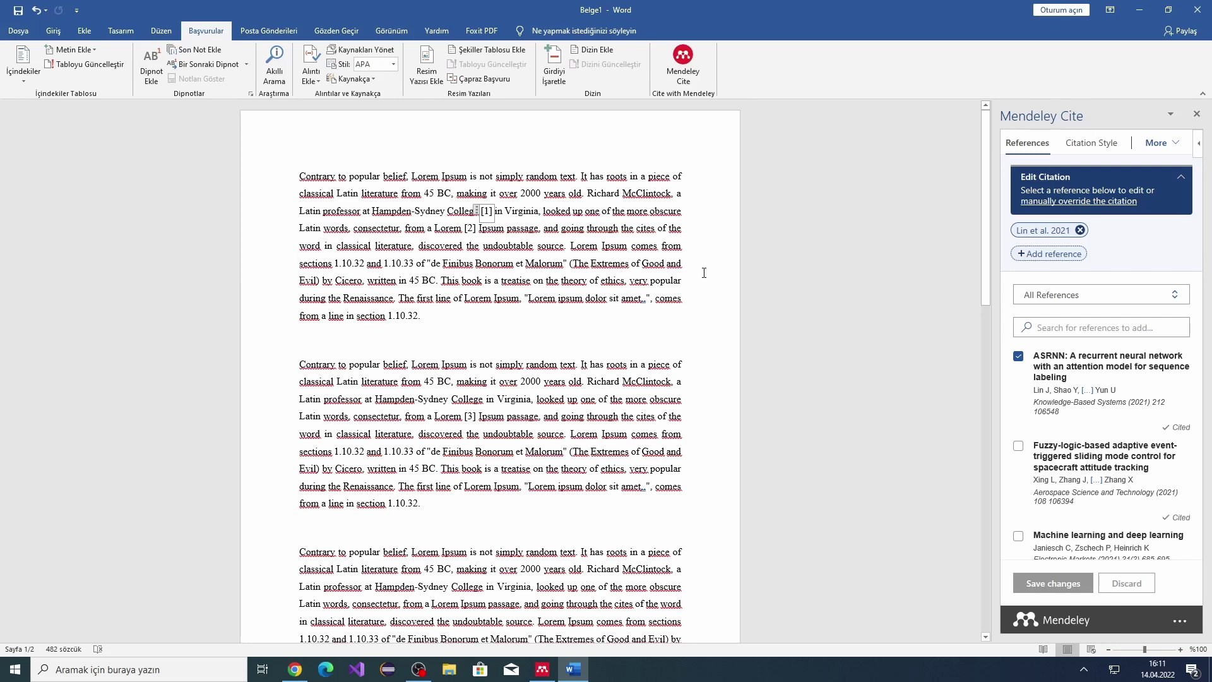
Search the library by an author's name, then by 'fuzzy', and open the spacecraft attitude-tracking article.
left_click(544, 668)
left_click(1105, 87)
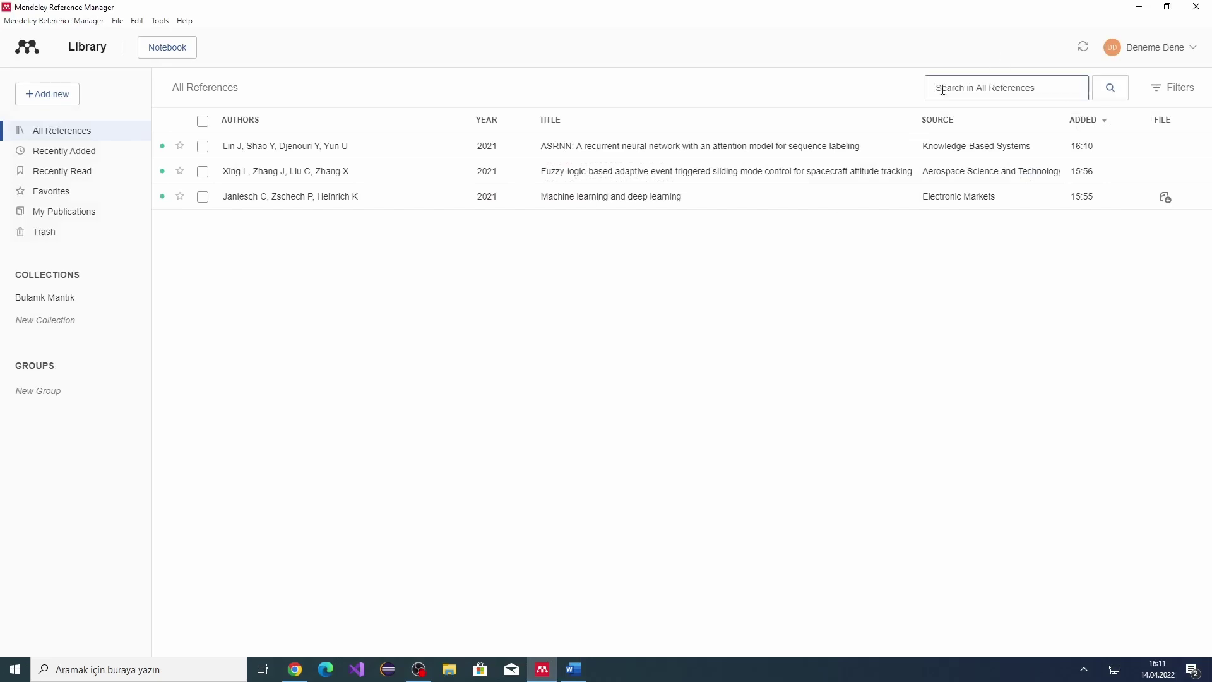
type("jerry")
key("Return")
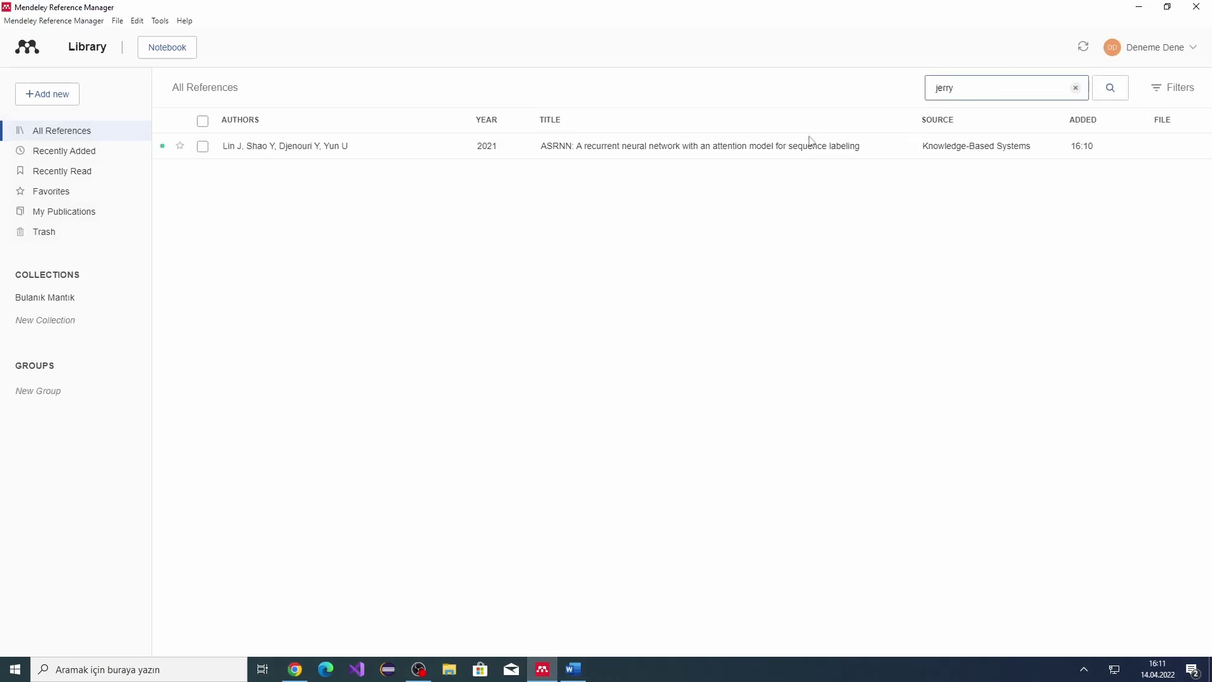
double_click(985, 82)
type("fuzzy")
key("Return")
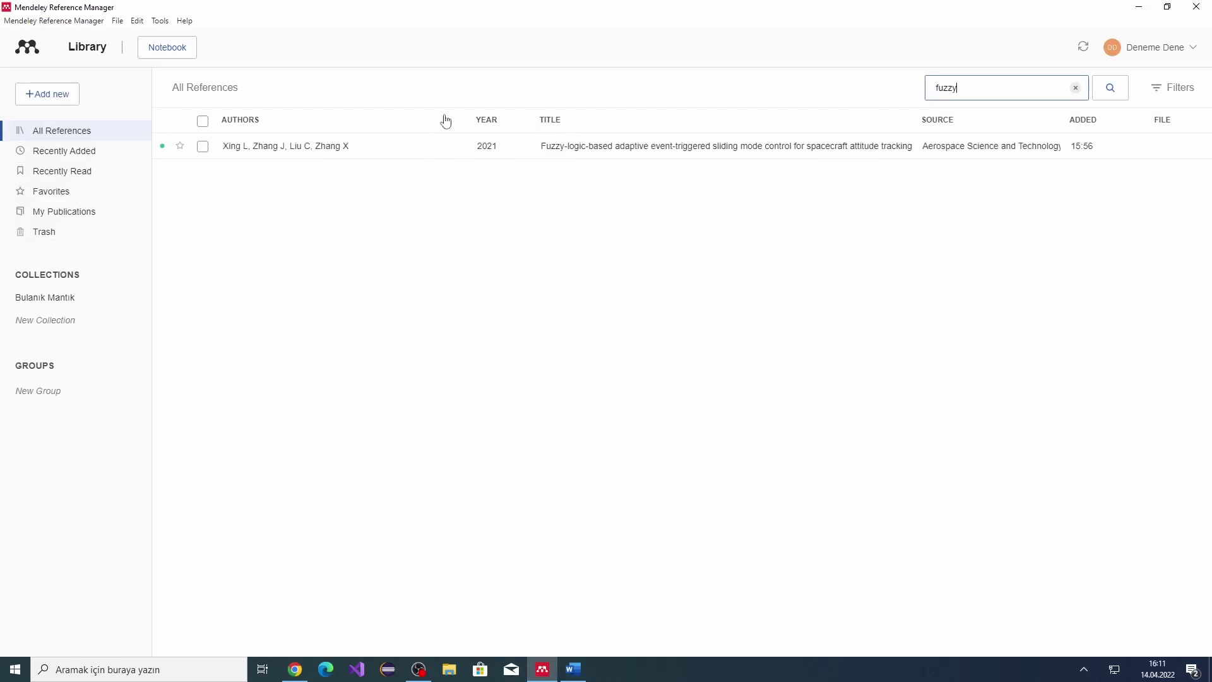
left_click(714, 154)
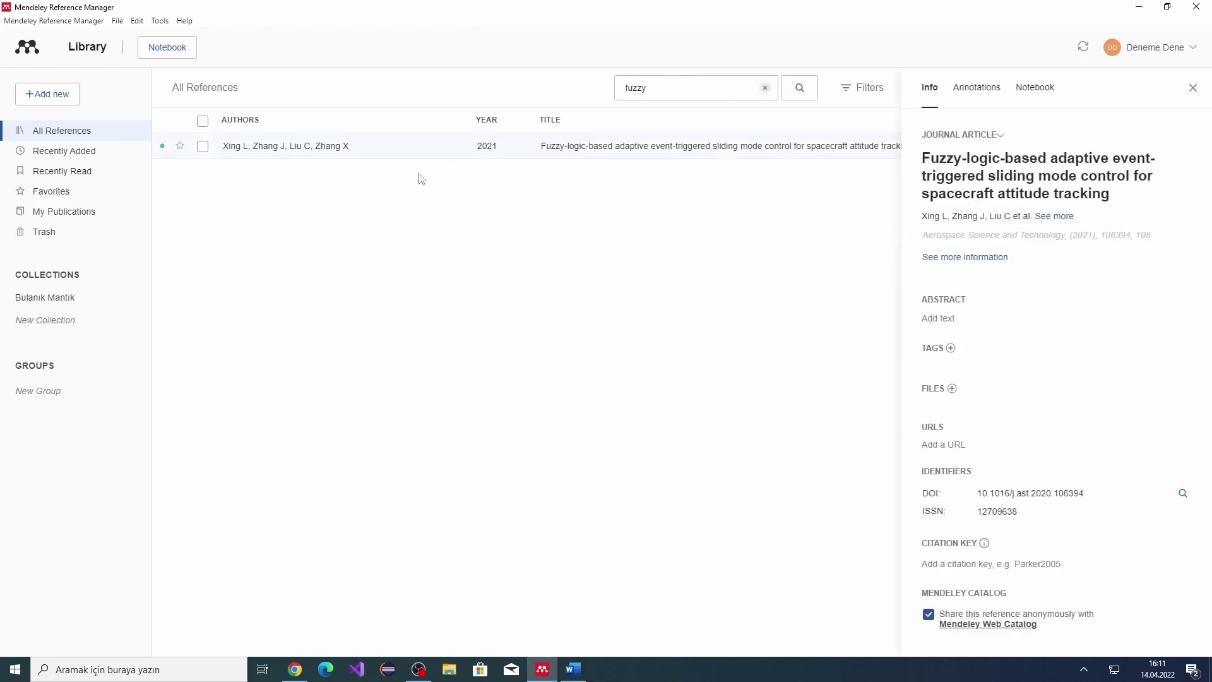